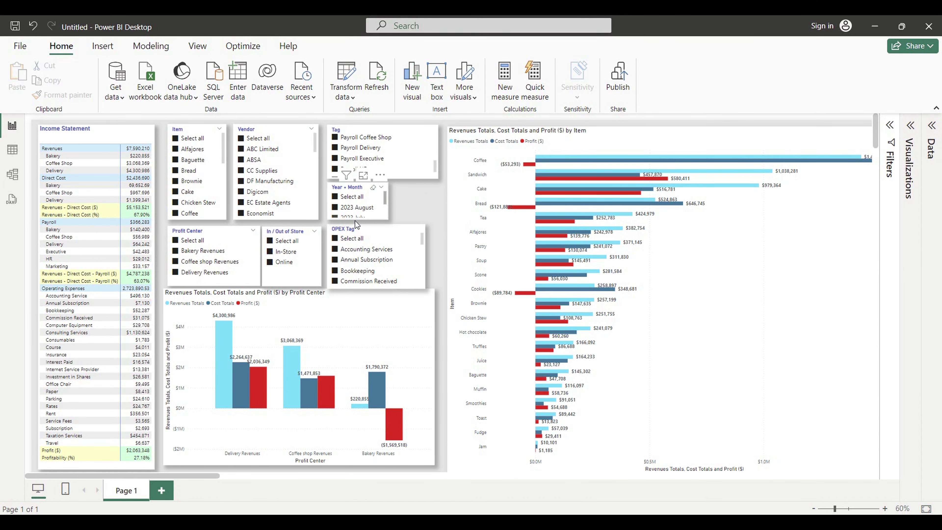
Try the item slicer on Baguette, Bread, Brownie and Cake individually.
left_click_drag(207, 475, 372, 476)
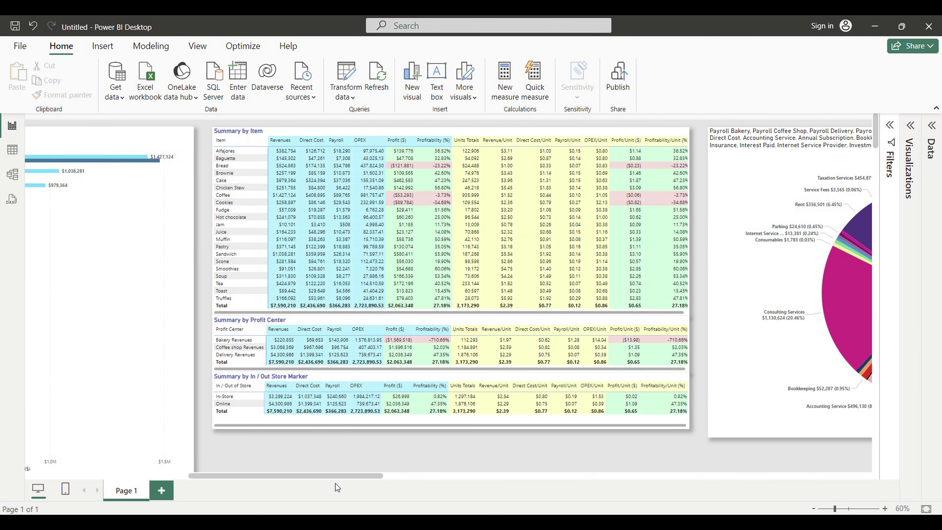
left_click_drag(333, 474, 169, 474)
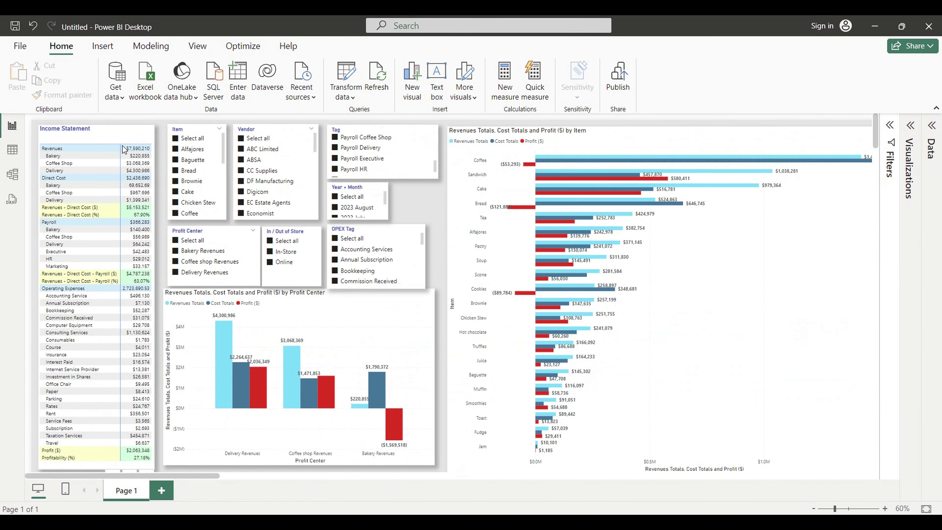
left_click(176, 149)
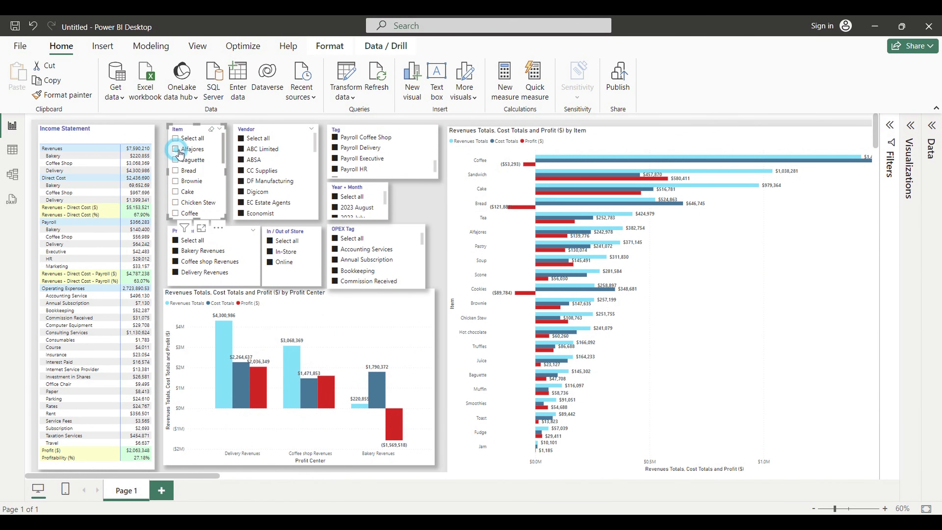
left_click(179, 160)
left_click(180, 172)
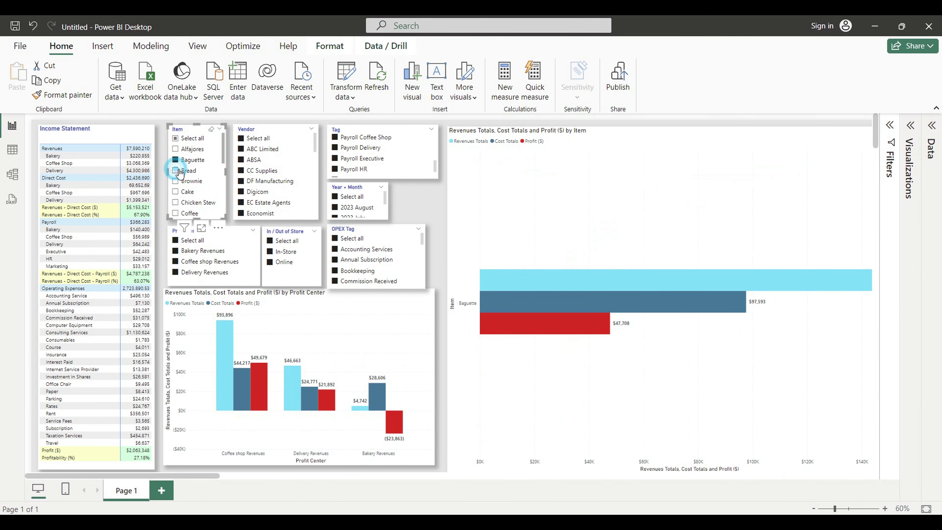
left_click(179, 182)
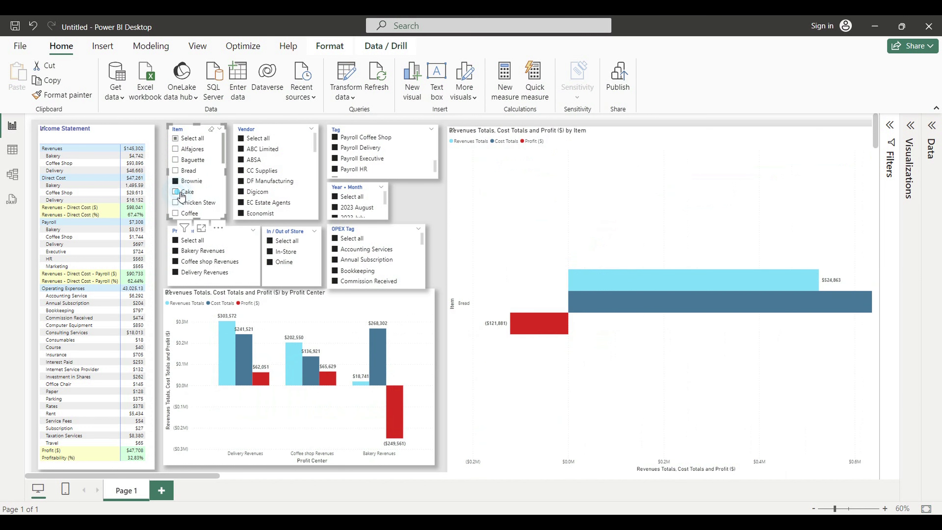
left_click(181, 193)
left_click(178, 181)
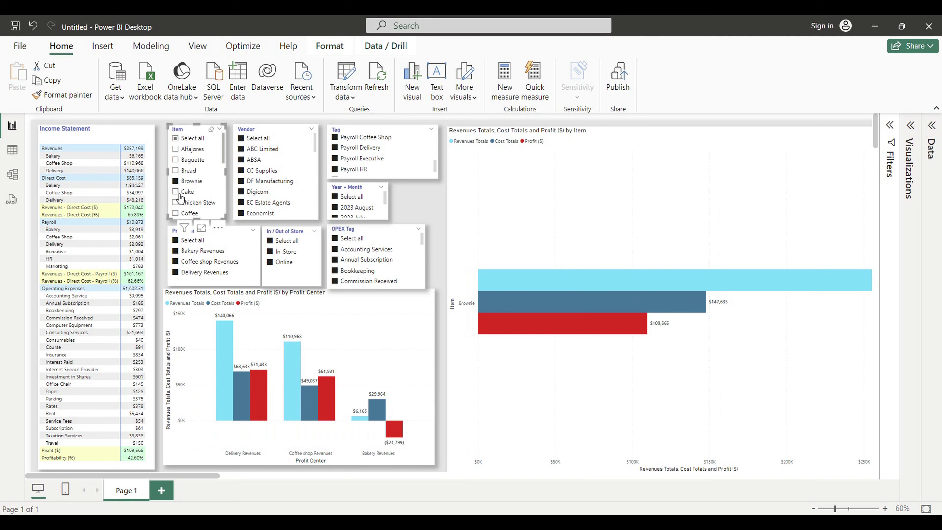
left_click(179, 195)
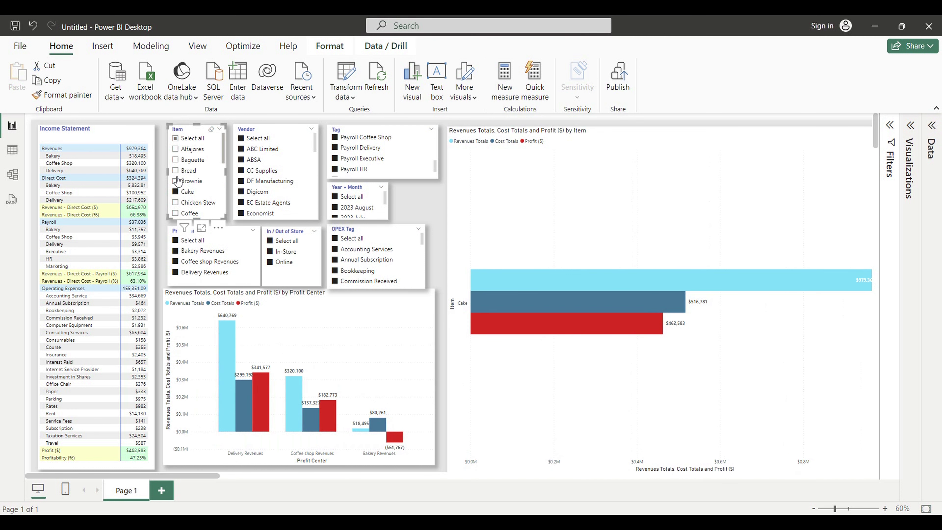
Filter to Chicken Stew, then Coffee with Brownie and Fudge, then restore all items.
left_click(177, 160)
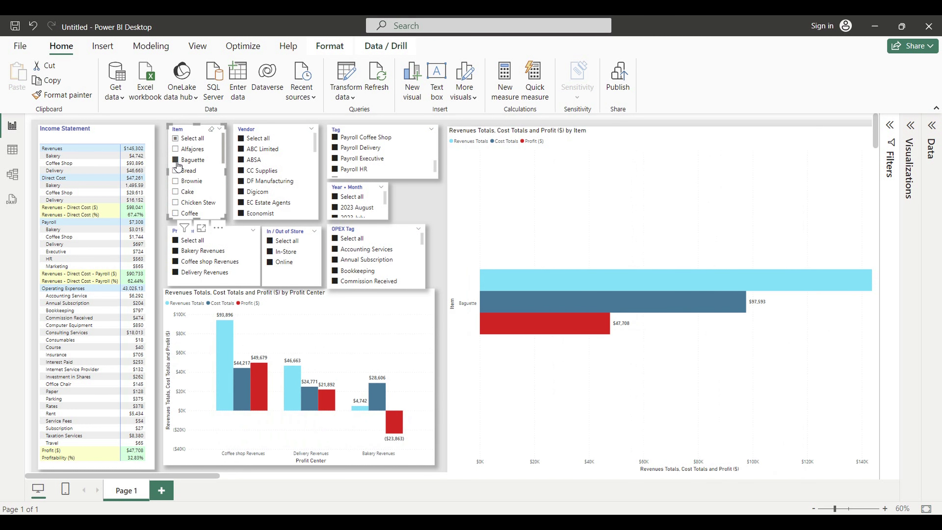
left_click(180, 171)
left_click(180, 181)
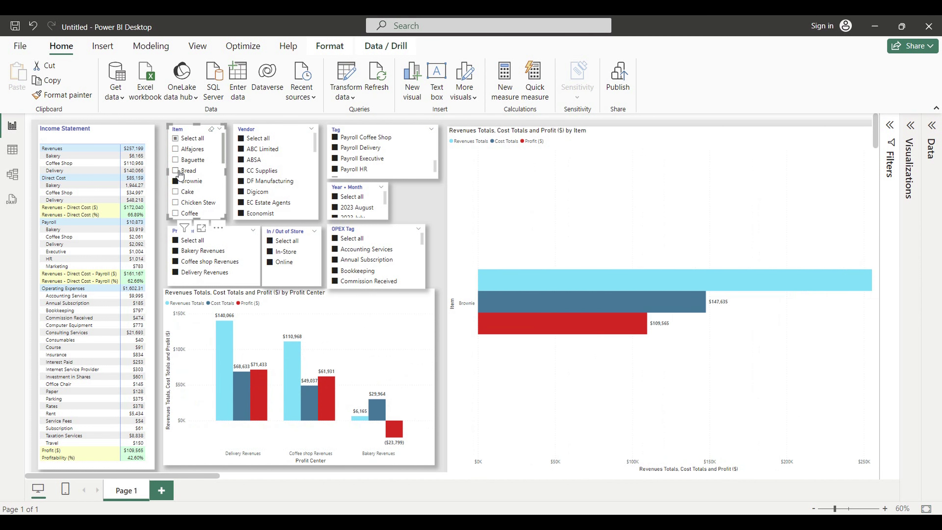
left_click(179, 171)
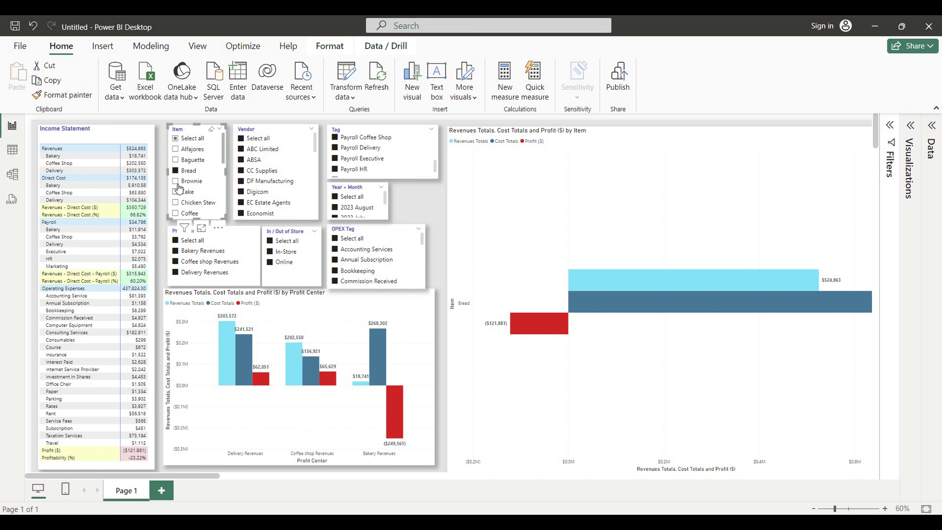
left_click(176, 202)
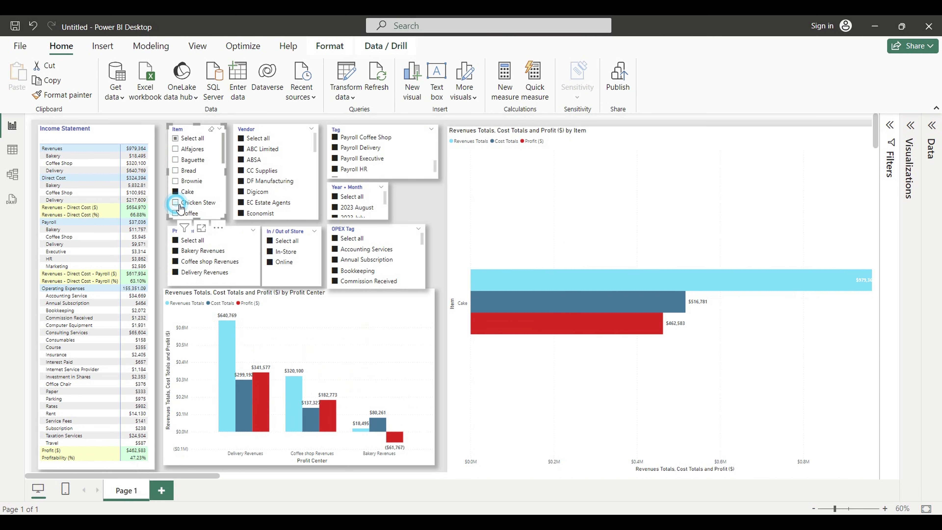
scroll(179, 204, "down", 2)
left_click(175, 187)
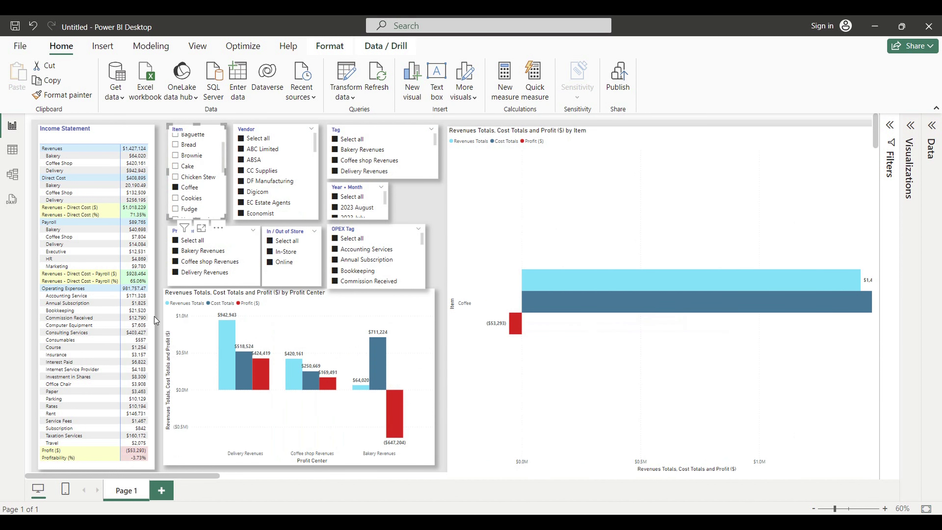
left_click(177, 156, "ctrl")
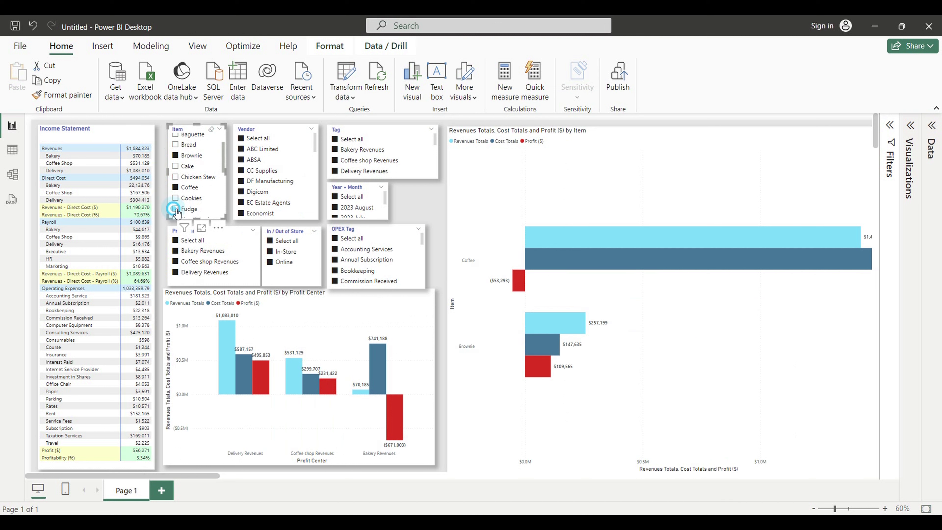
left_click(176, 209, "ctrl")
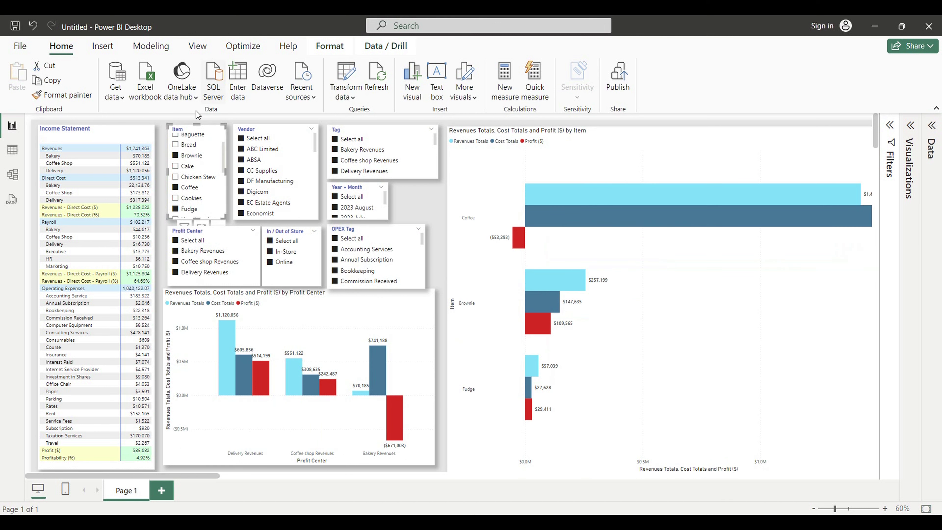
scroll(182, 155, "up", 2)
left_click(176, 138)
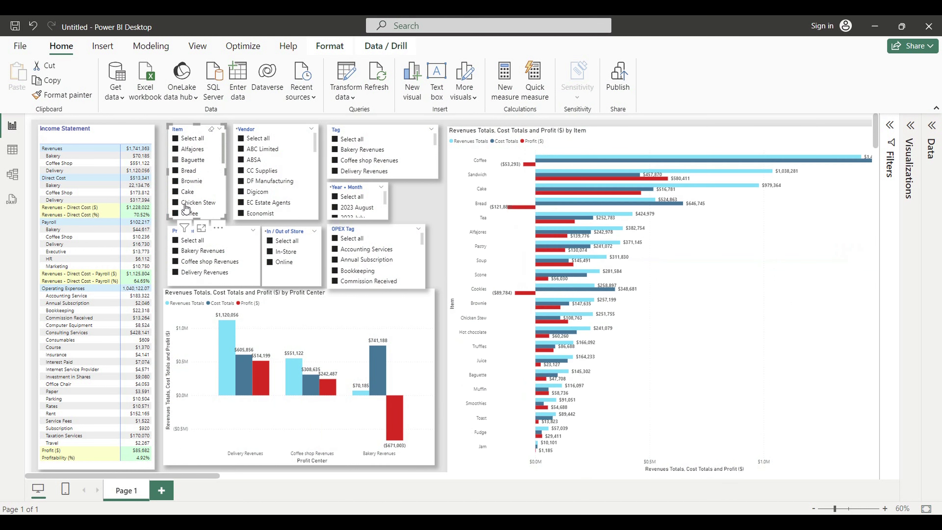
Test the Profit Center slicer on Bakery Revenues and Coffee shop Revenues, then reset to all.
left_click(176, 241)
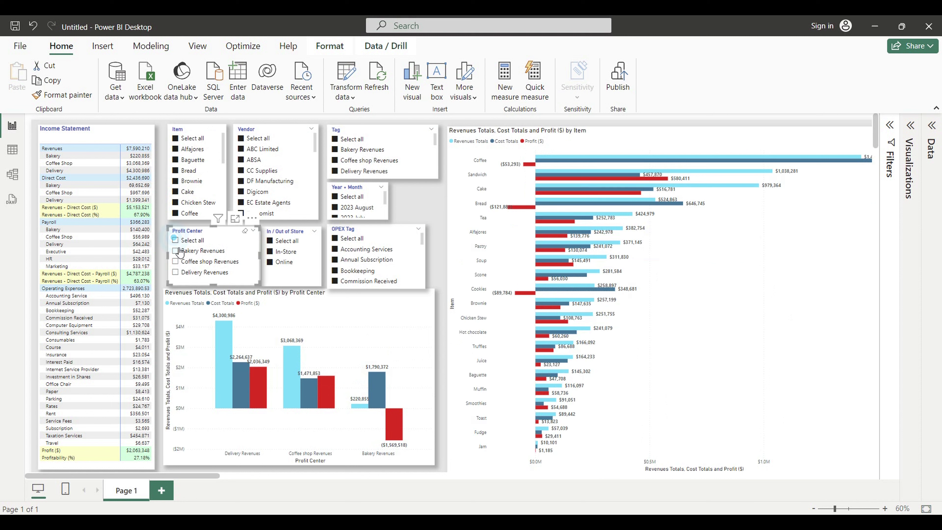
left_click(176, 250)
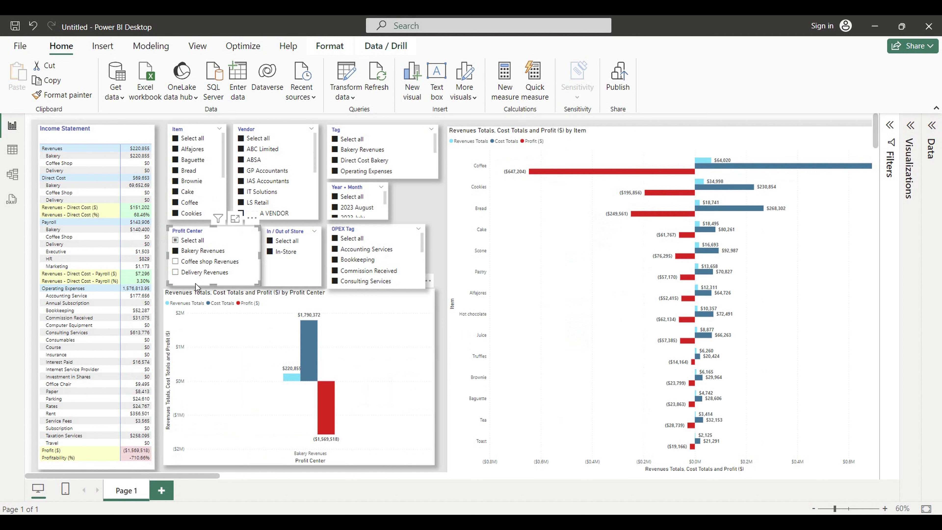
left_click(176, 261)
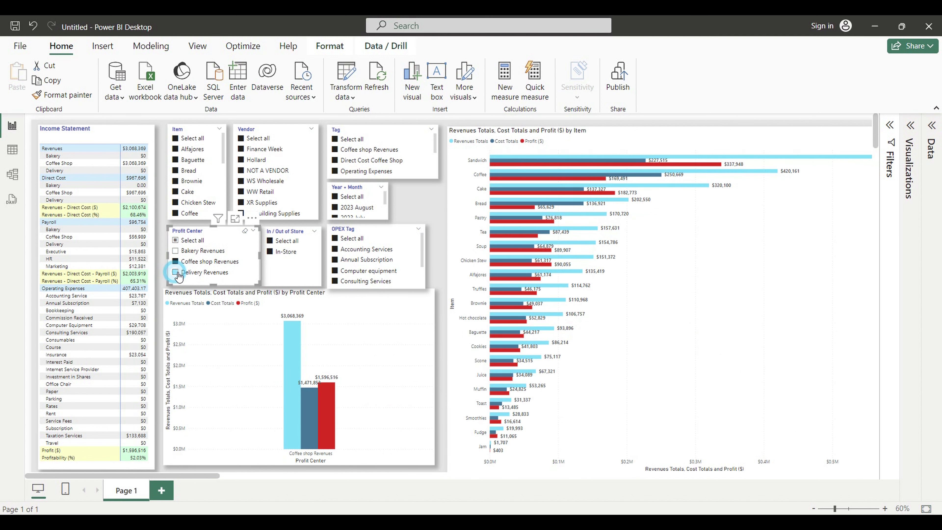
left_click(176, 240)
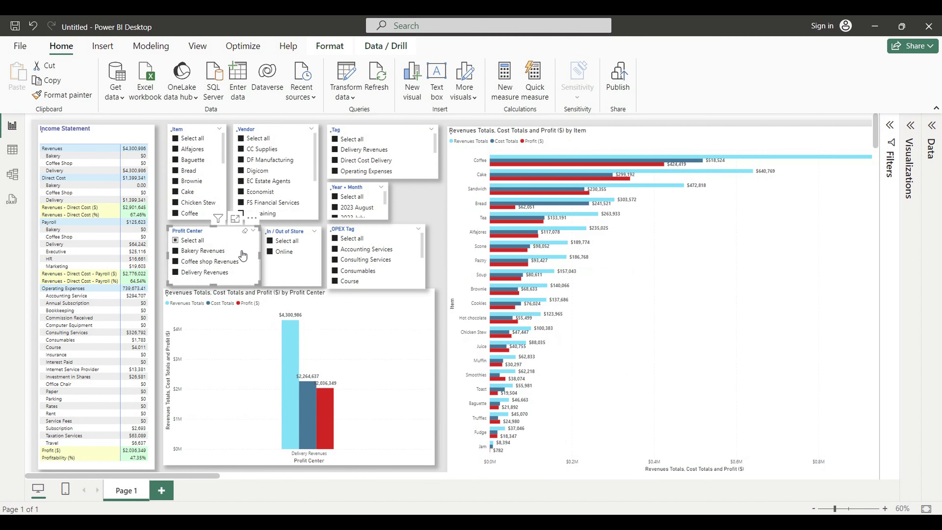
Test the In/Out of Store slicer on In-Store and Online, then include both again.
left_click(271, 249)
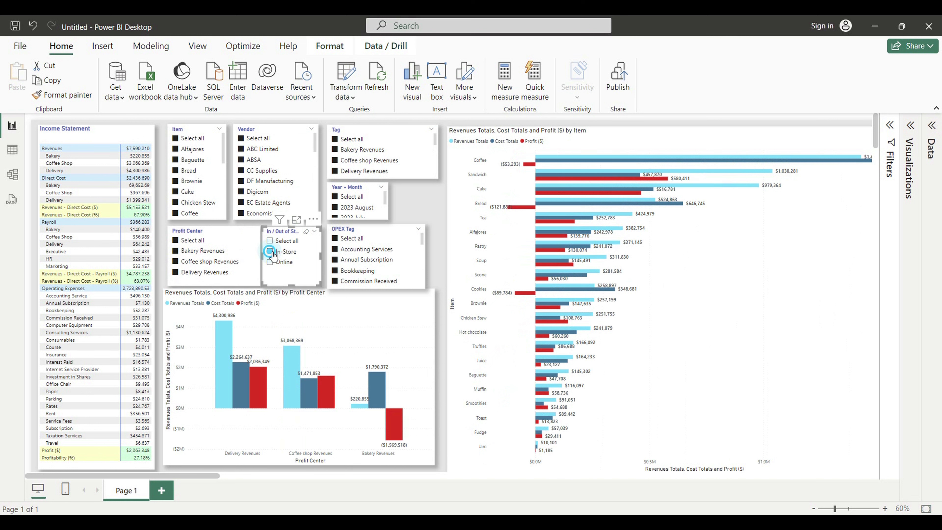
left_click(273, 265)
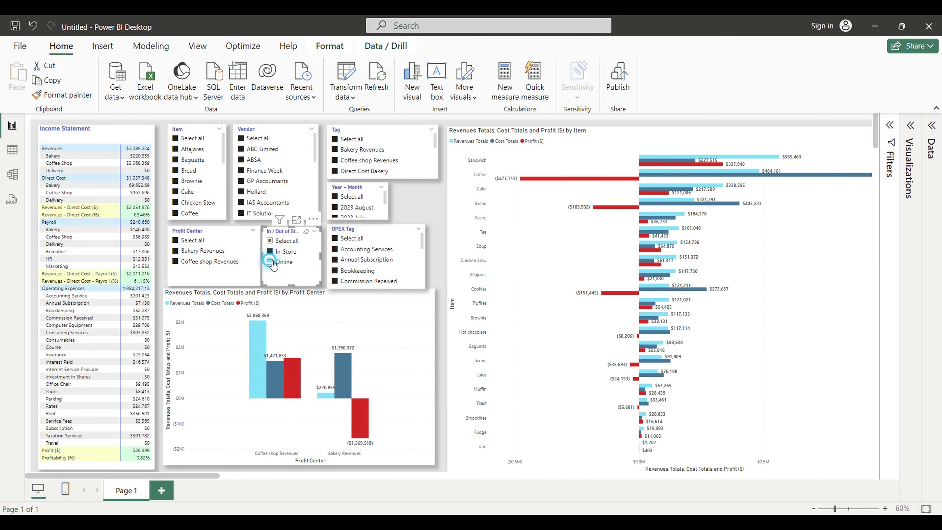
left_click(273, 242)
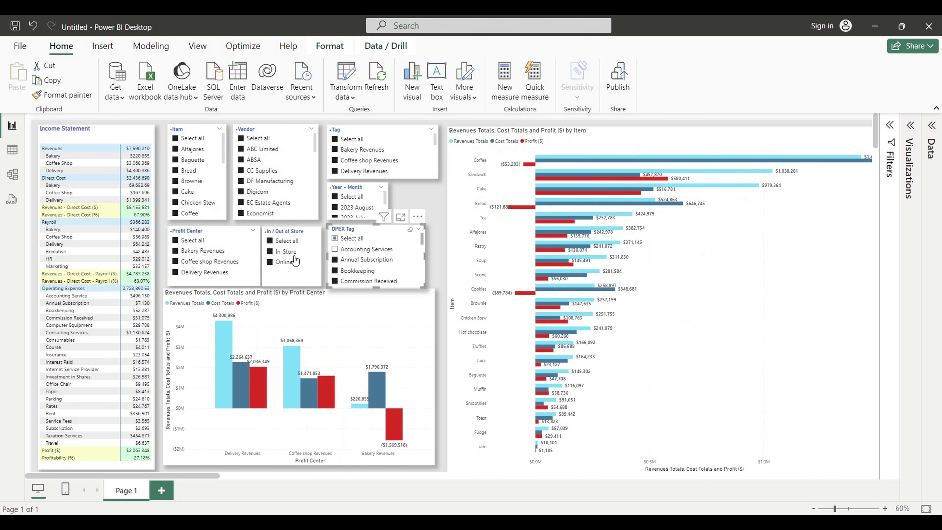
Exclude and re-include Accounting Services in the OPEX Tag slicer, then switch to the Excel workbook.
left_click(283, 263)
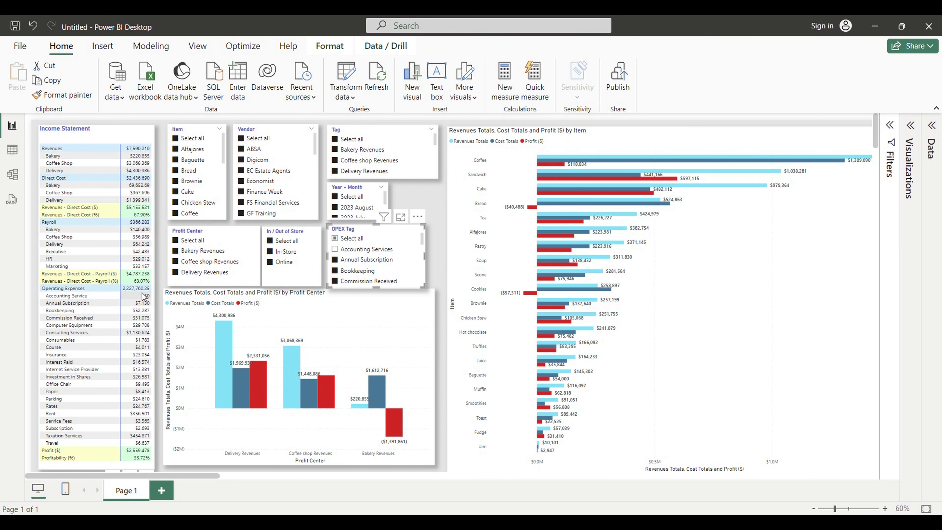
left_click(336, 249)
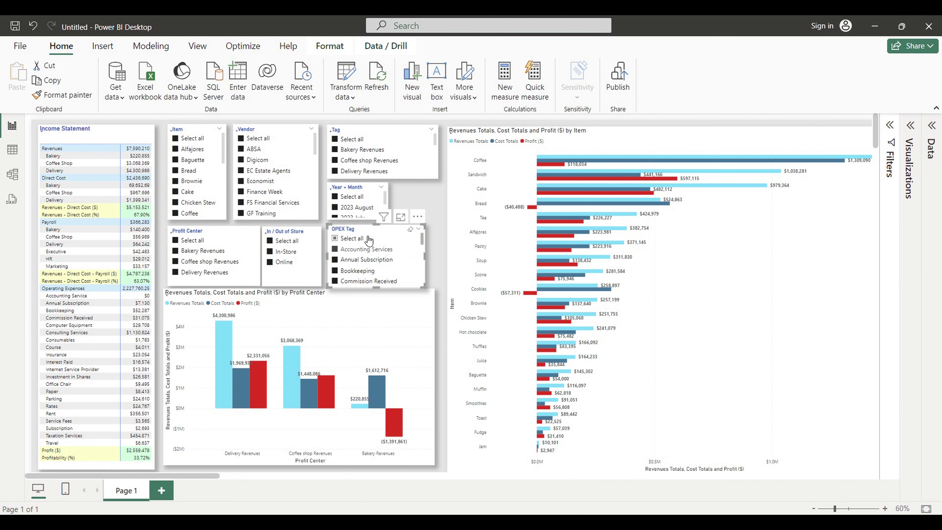
left_click(419, 196)
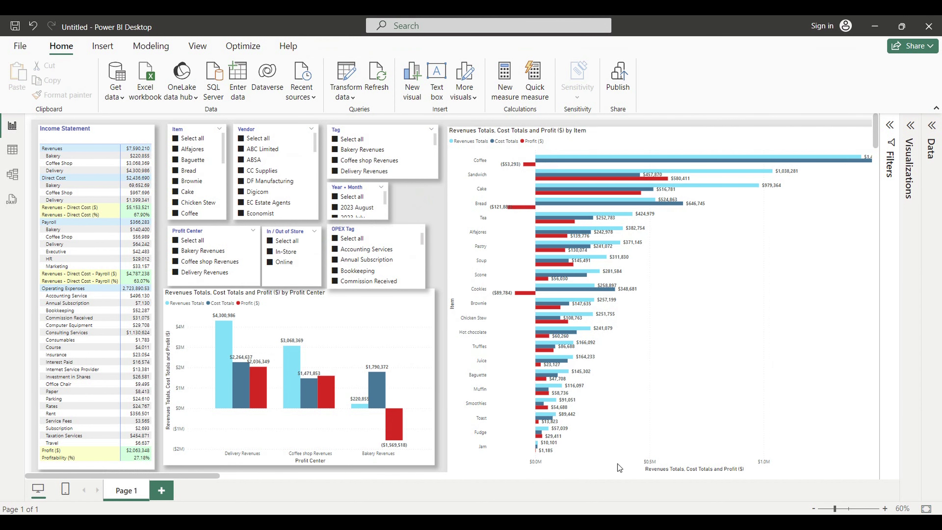
left_click(606, 512)
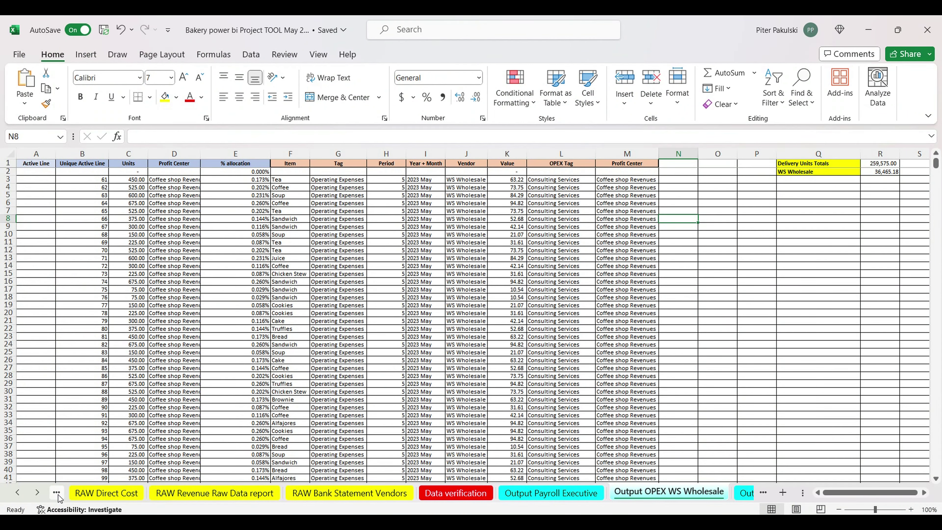
Browse the RAW sheets and check the Profit Center, OPEX Tag and Tag columns on Output Payroll Executive.
left_click(18, 492)
left_click(18, 493)
left_click(125, 493)
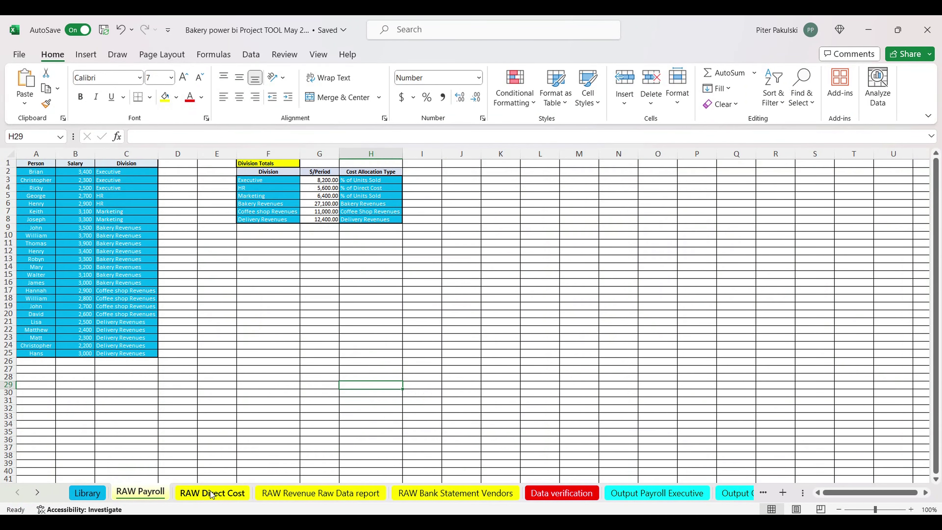
left_click(210, 493)
left_click(302, 494)
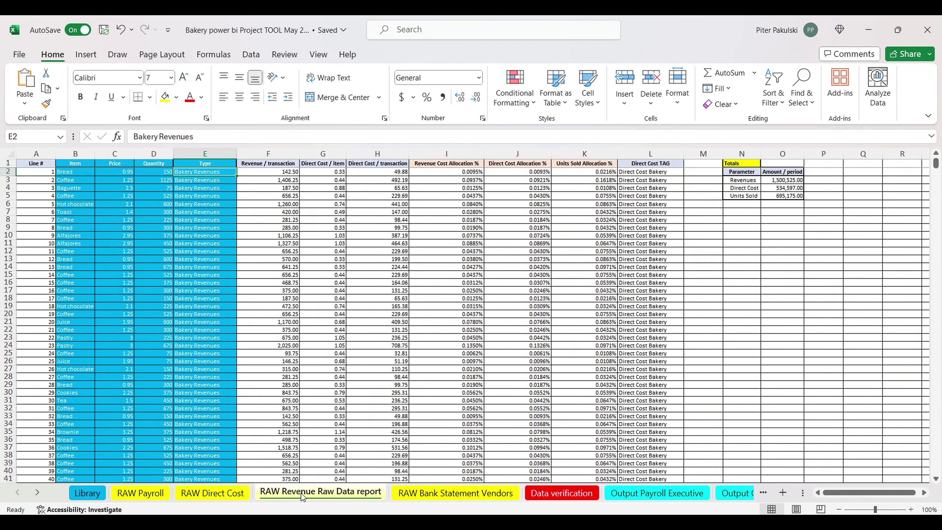
left_click(422, 494)
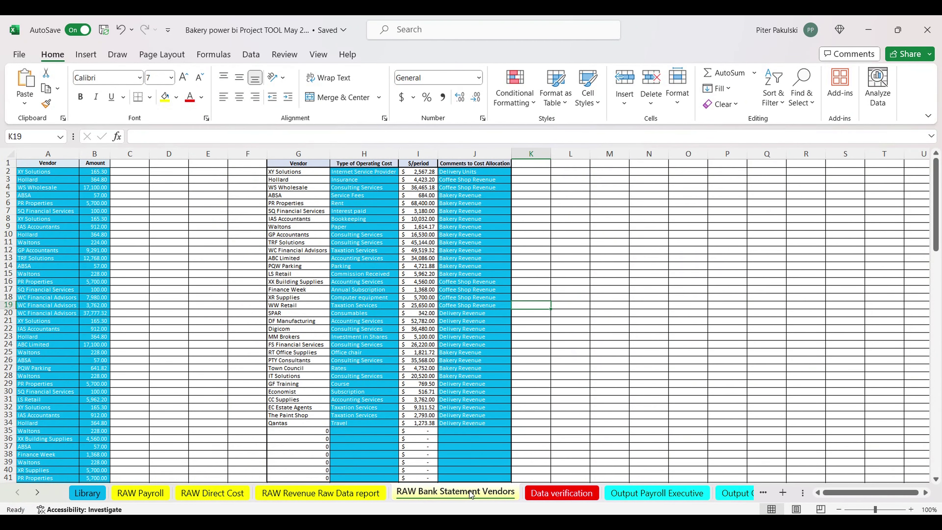
left_click(637, 494)
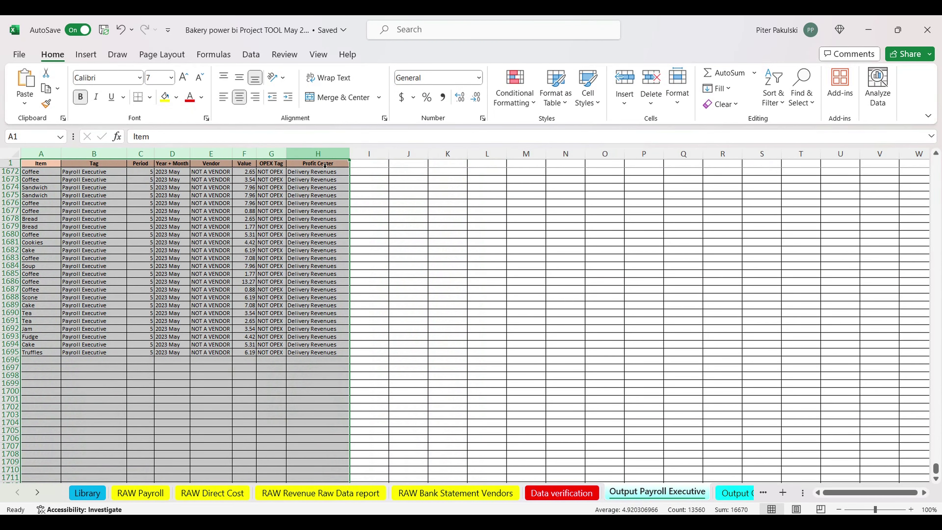
left_click(325, 165)
left_click(279, 163)
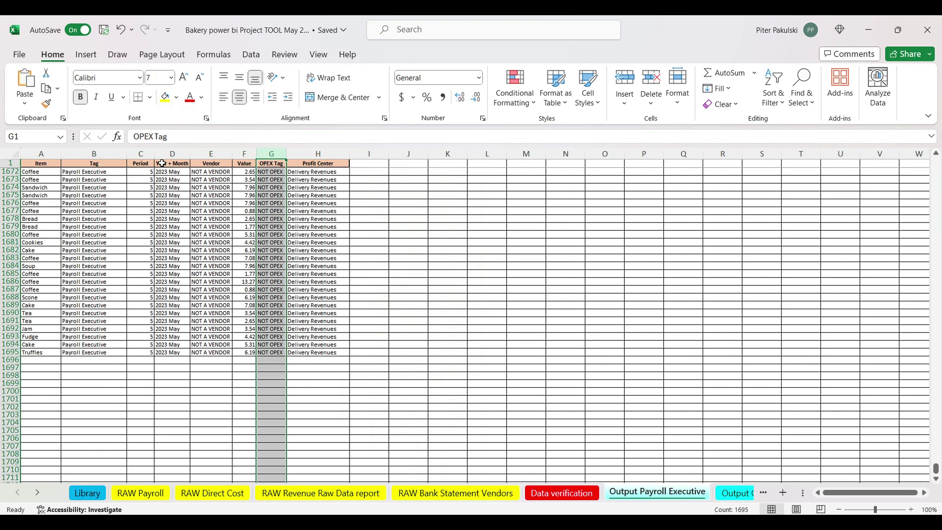
left_click(96, 164)
Review the Library lookup lists and the vendor names on the Data verification sheet.
left_click(81, 497)
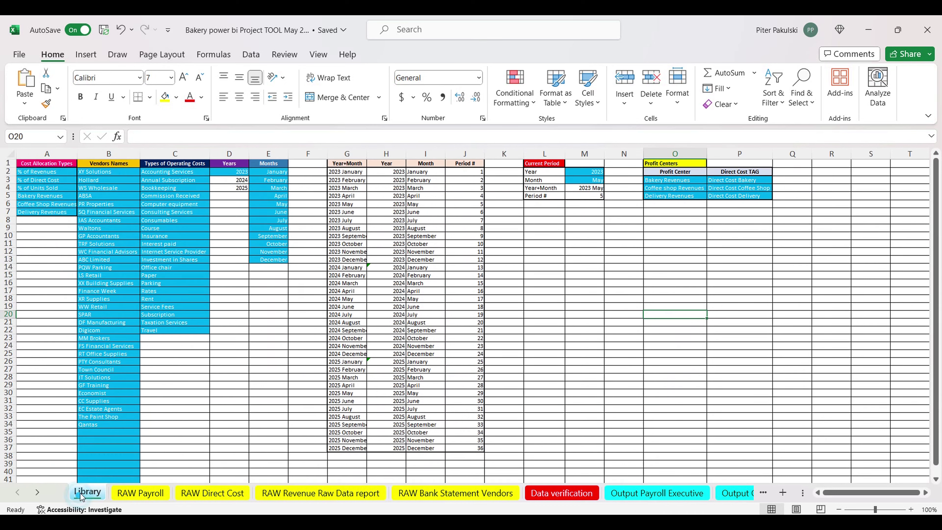
left_click_drag(623, 195, 24, 486)
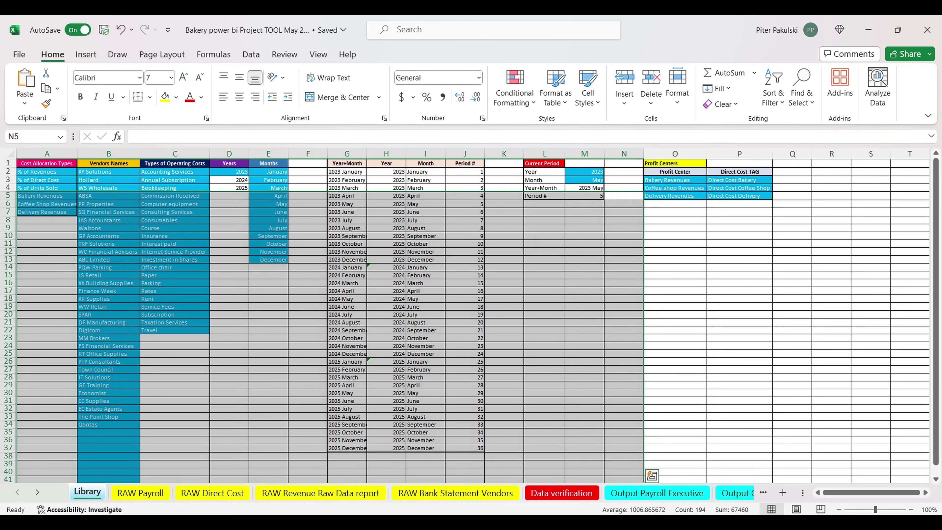
left_click(557, 496)
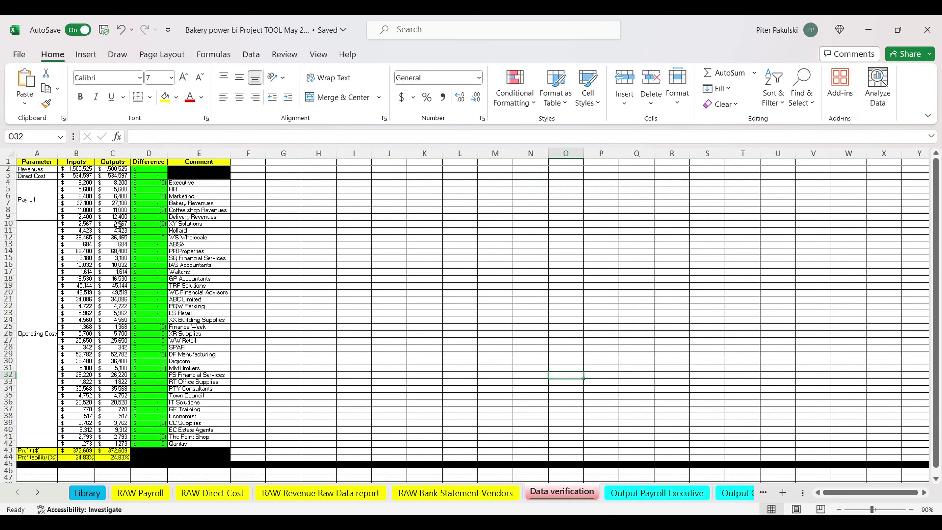
left_click_drag(199, 224, 200, 443)
Select the data columns on Output Payroll Executive and Output OPEX WS Wholesale, then return to Power BI.
left_click(657, 493)
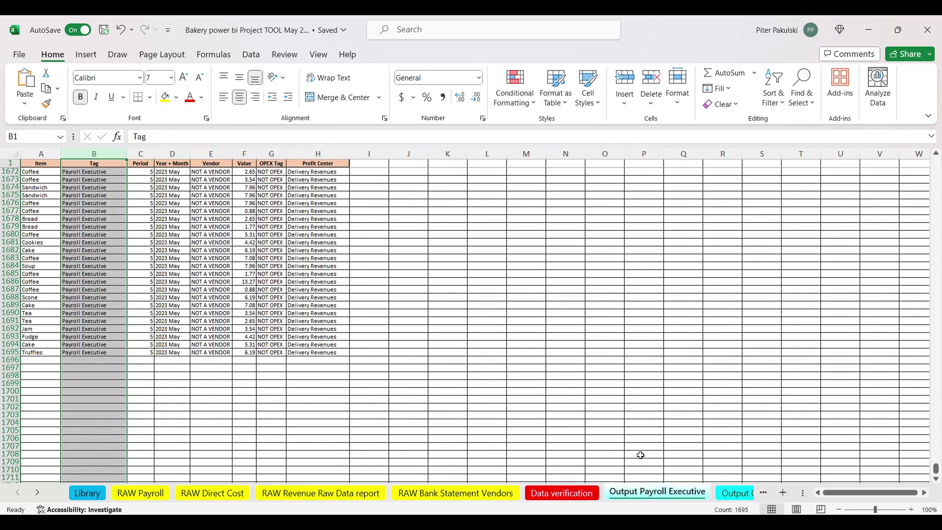
left_click(313, 154)
left_click_drag(312, 153, 40, 154)
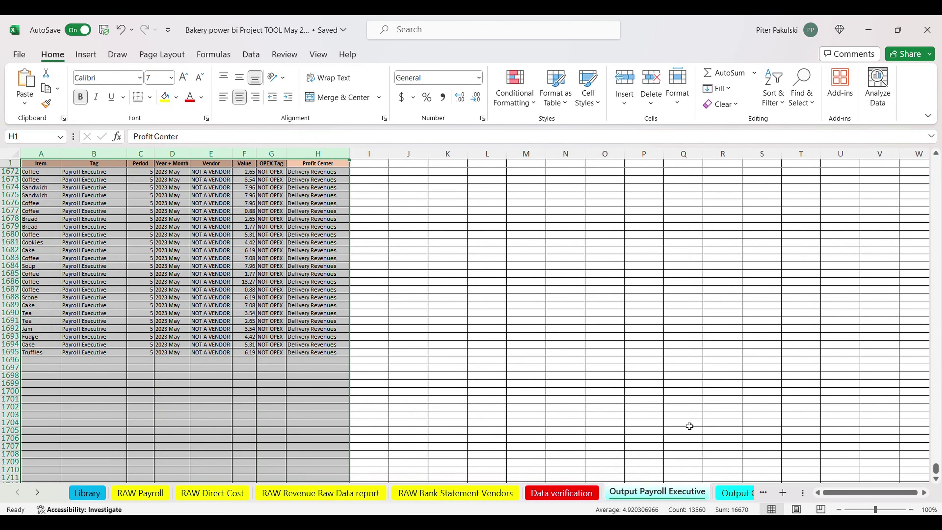
left_click(725, 494)
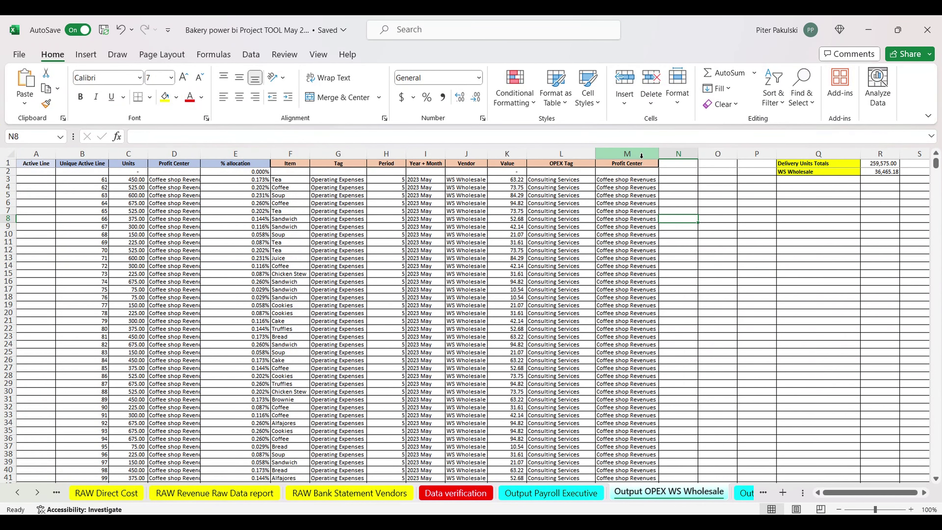
left_click(637, 151)
left_click_drag(637, 152, 295, 166)
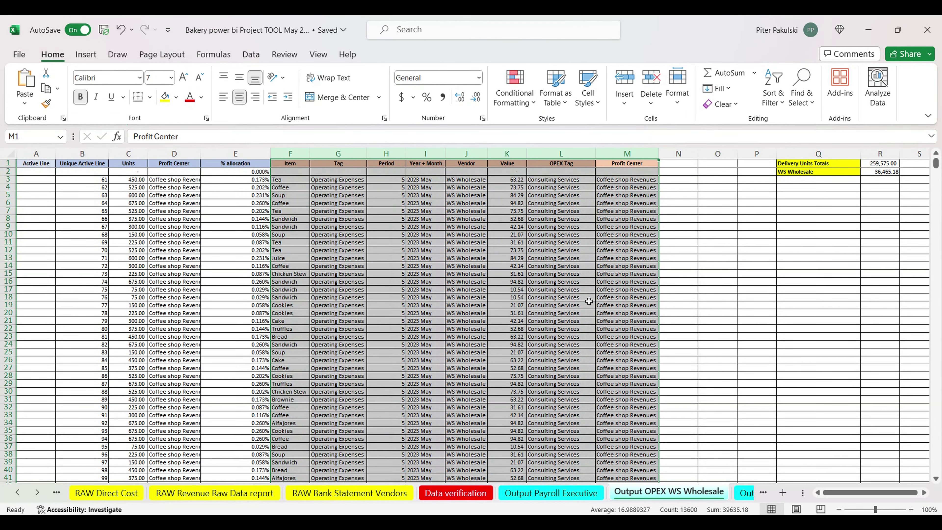
left_click(609, 523)
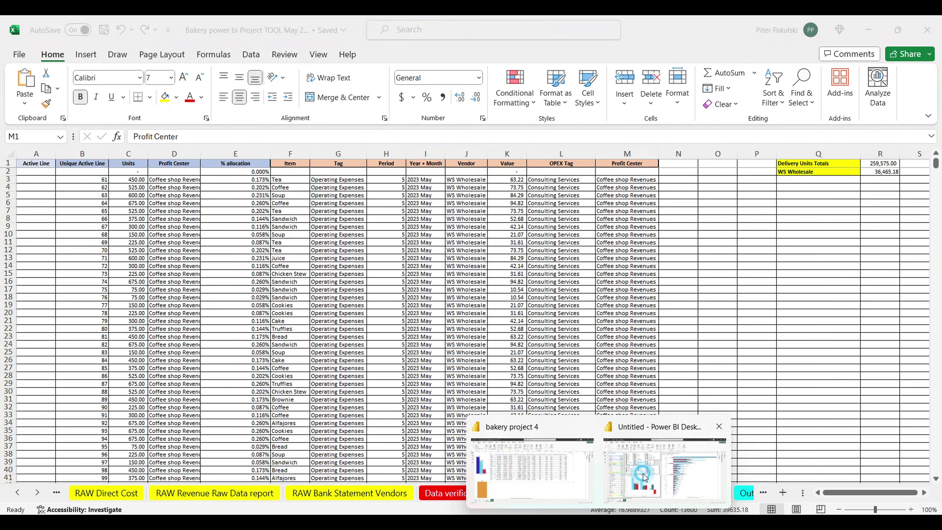
left_click(642, 494)
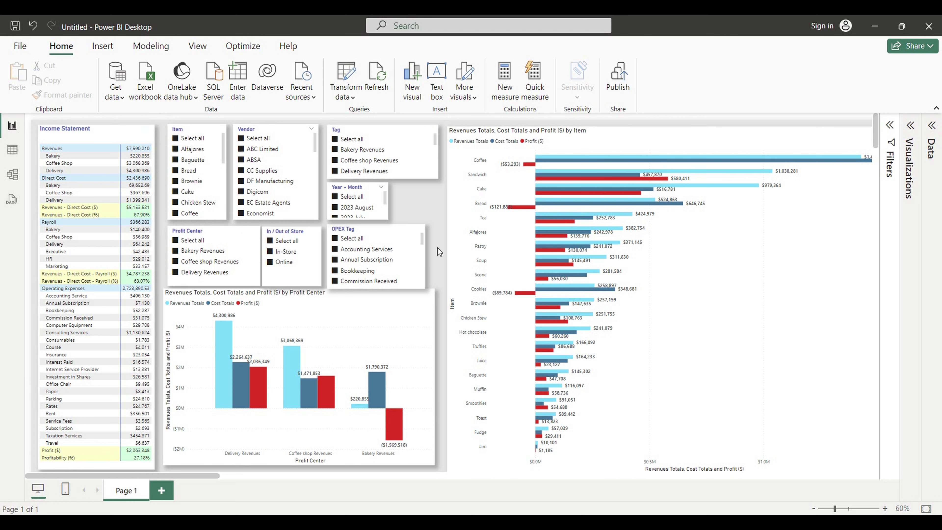
left_click_drag(164, 477, 376, 474)
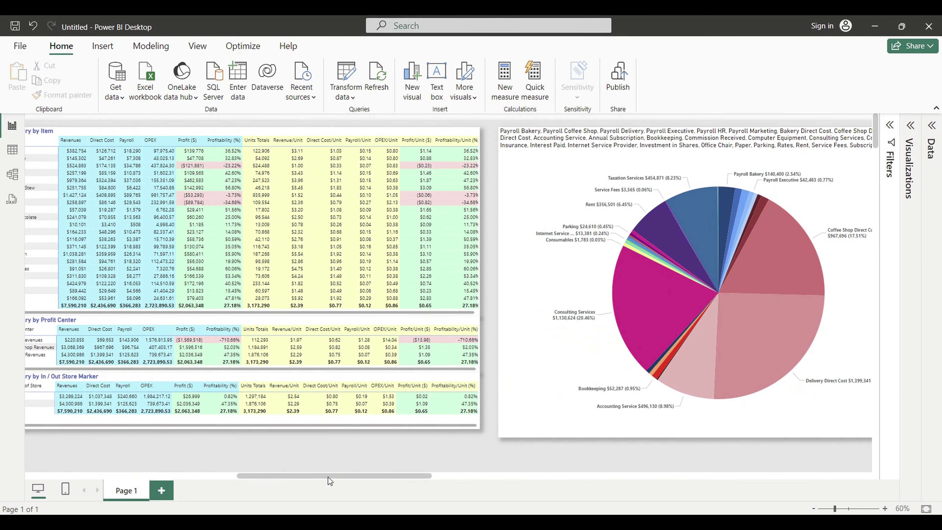
left_click_drag(326, 477, 298, 476)
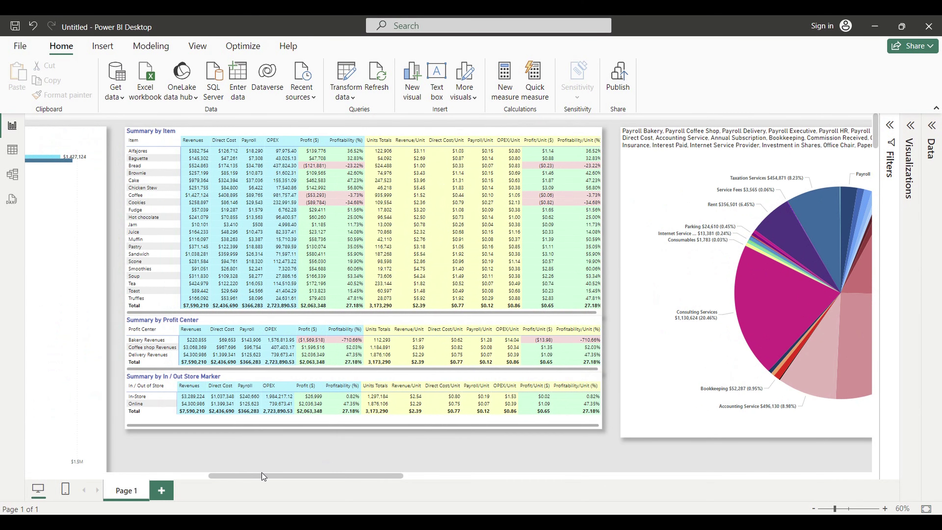
left_click_drag(263, 474, 232, 477)
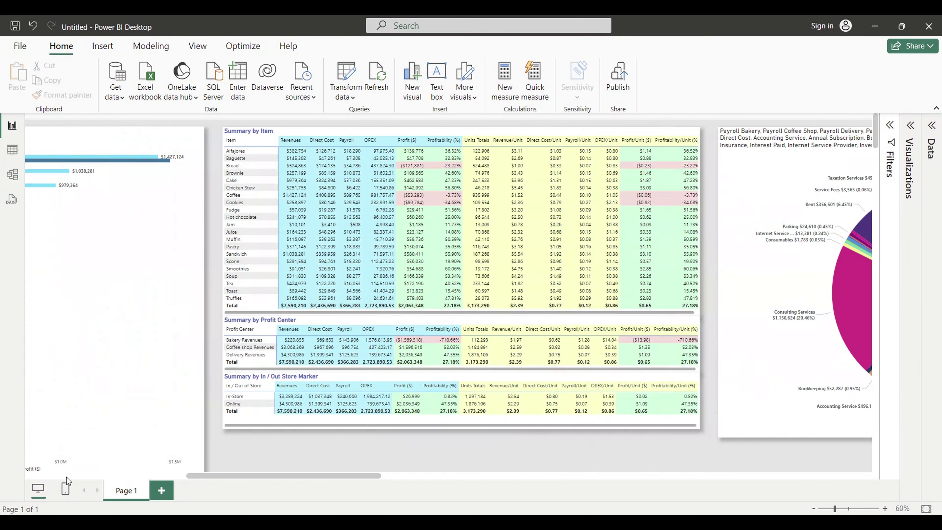
scroll(164, 375, "down", 7)
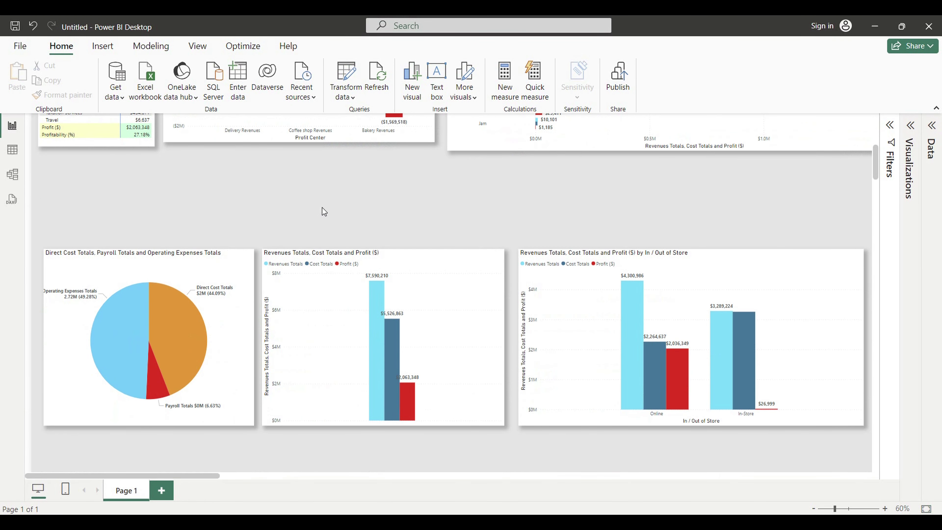
scroll(323, 209, "up", 7)
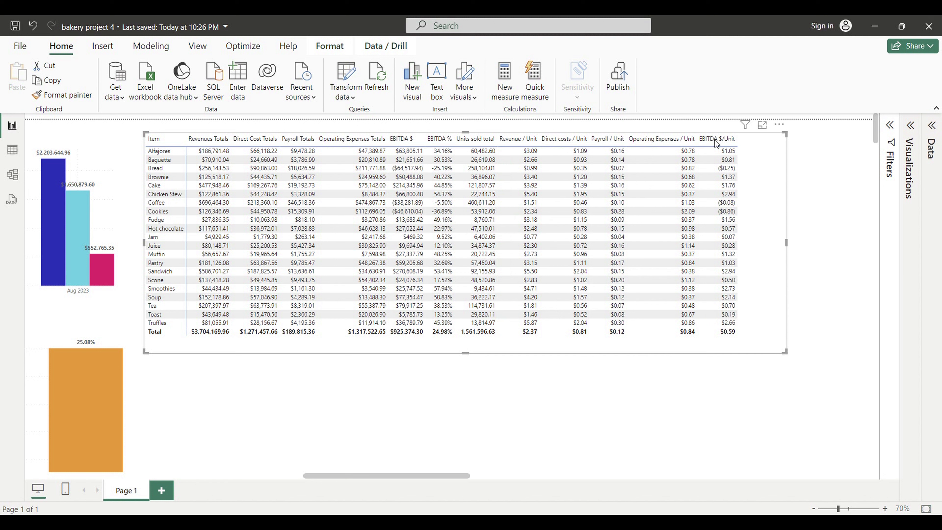
Show the matrix's Format visual settings alongside the Sheet1 data field list.
left_click(912, 126)
left_click(930, 310)
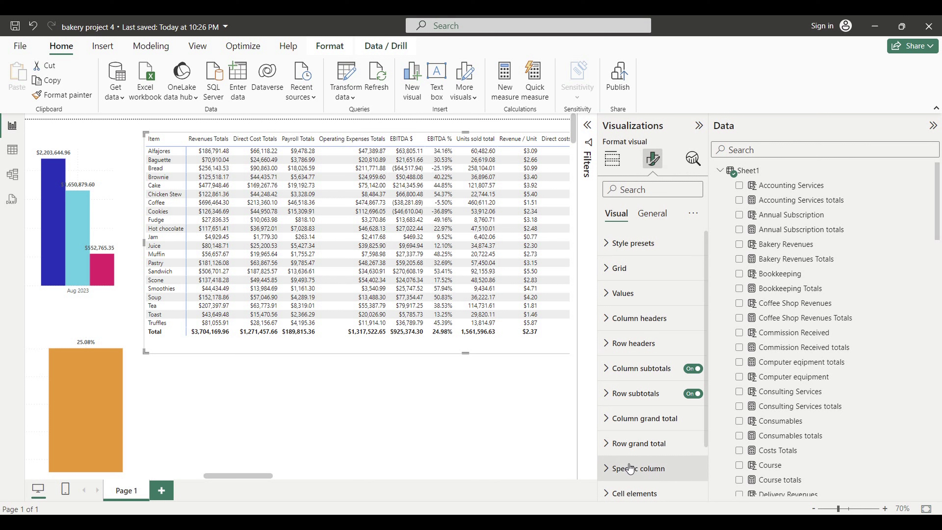
Give the Revenues Totals column a custom light blue #DDFAFF background, including its total row.
left_click(609, 475)
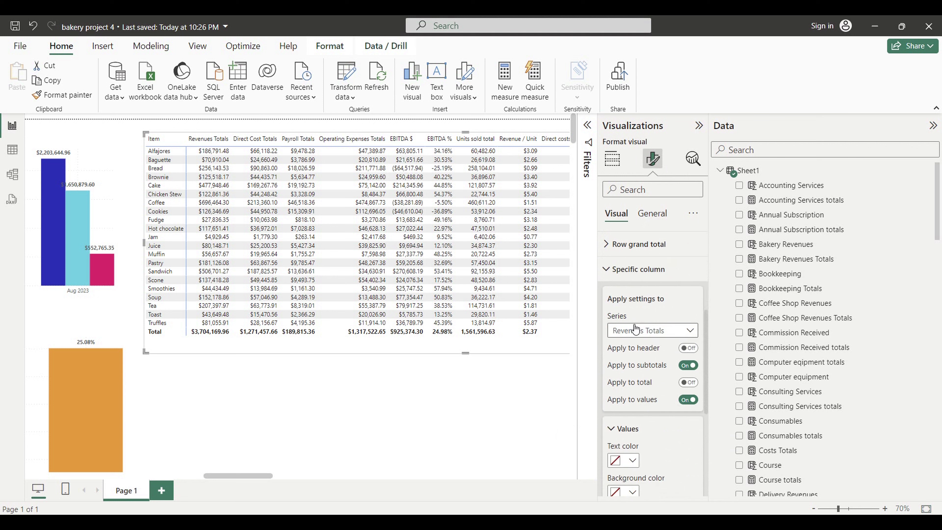
scroll(635, 327, "down", 3)
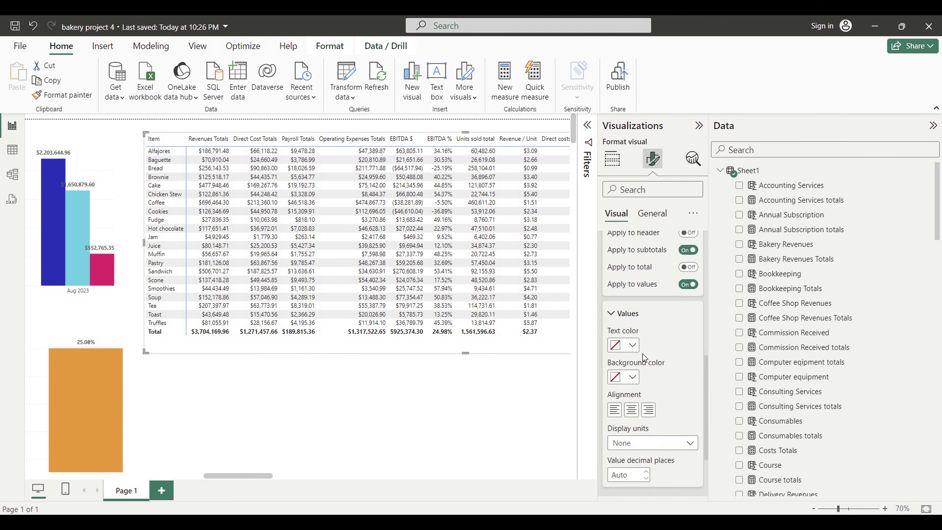
left_click(632, 374)
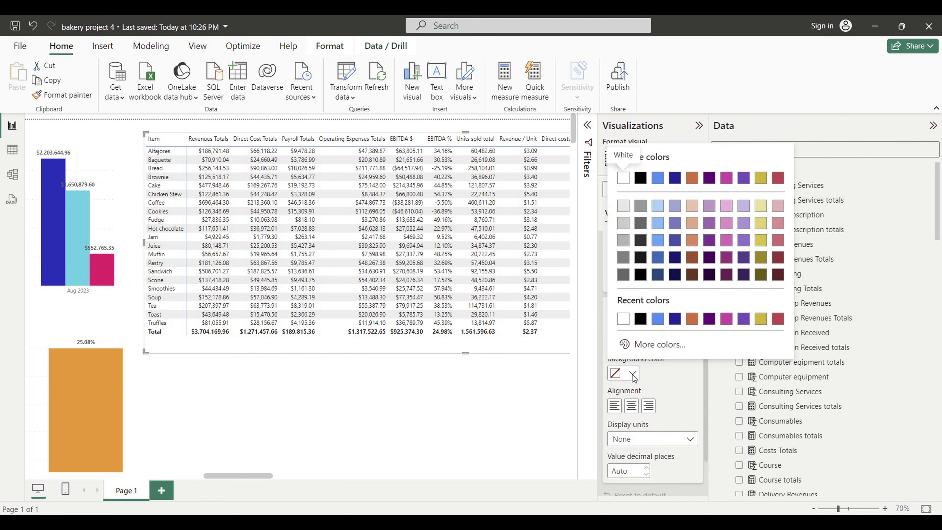
left_click(652, 345)
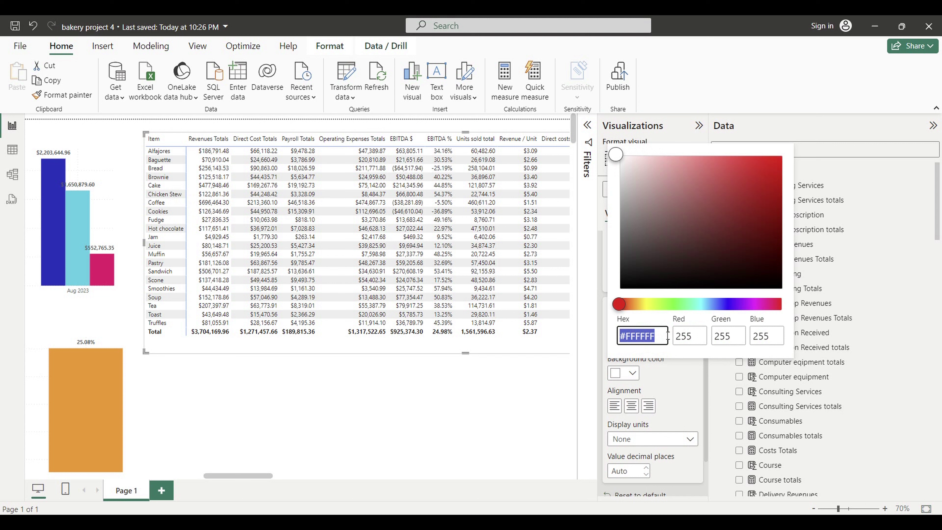
left_click_drag(622, 306, 703, 299)
left_click_drag(626, 160, 643, 158)
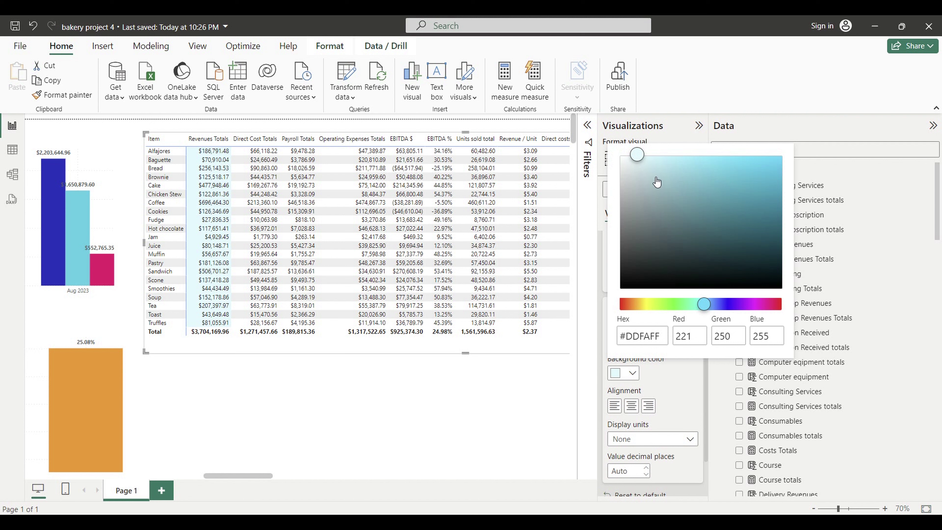
left_click(675, 392)
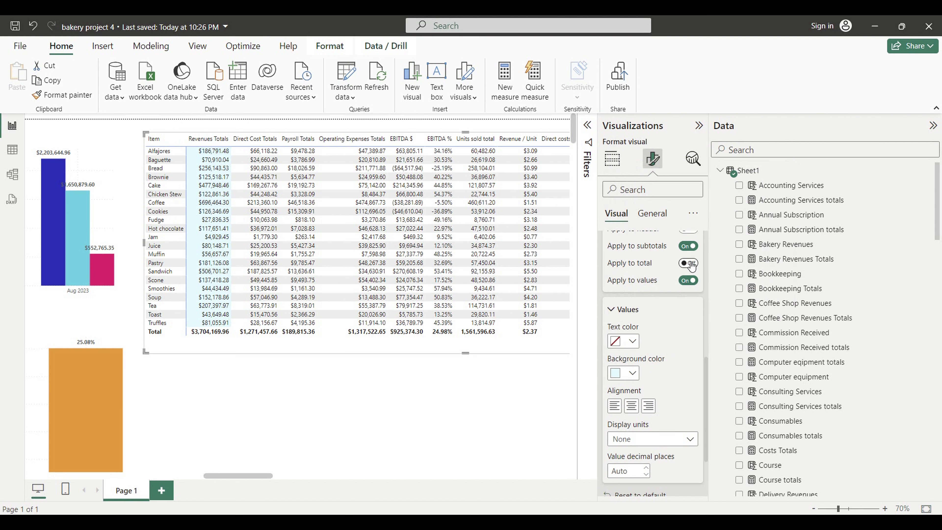
left_click(697, 264)
Add the Revenues Totals header to the shading and give Direct Cost Totals the same light blue, header and total included.
scroll(672, 293, "up", 4)
left_click(688, 349)
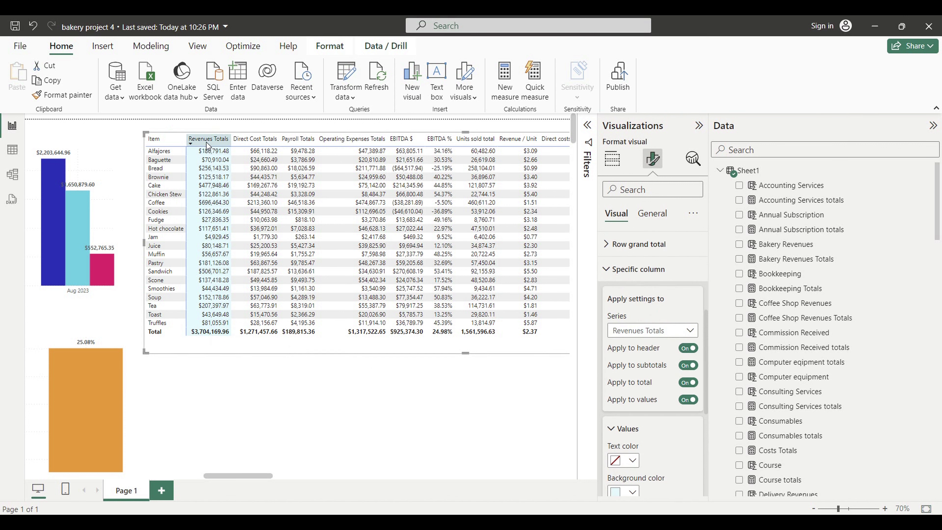
left_click(691, 331)
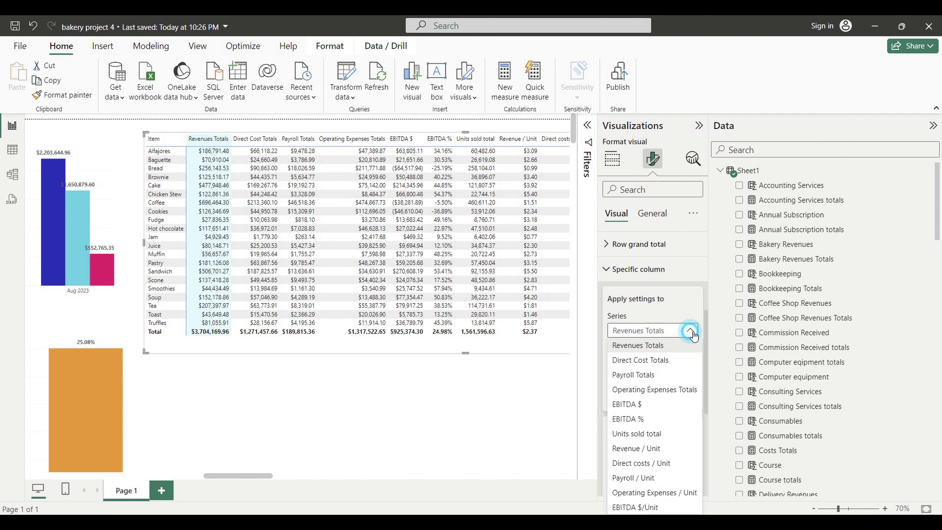
left_click(650, 360)
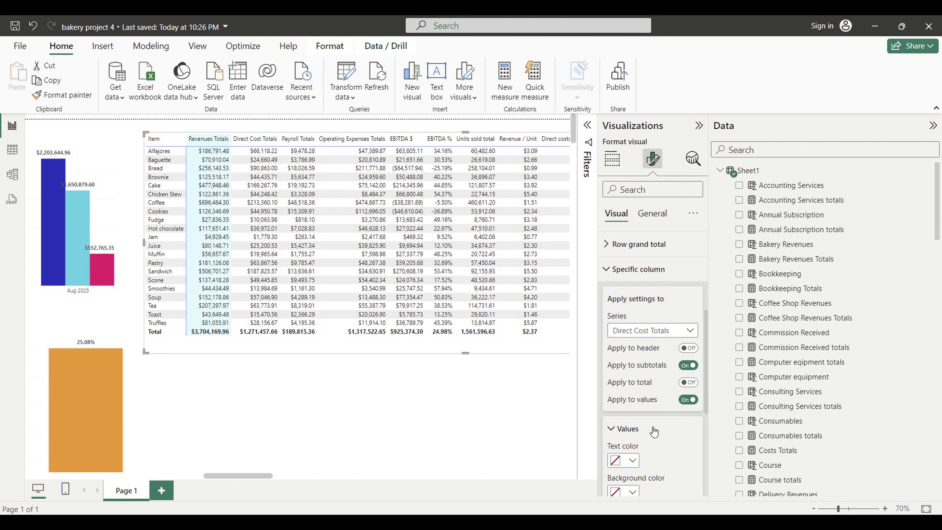
left_click(689, 349)
left_click(694, 385)
left_click(635, 496)
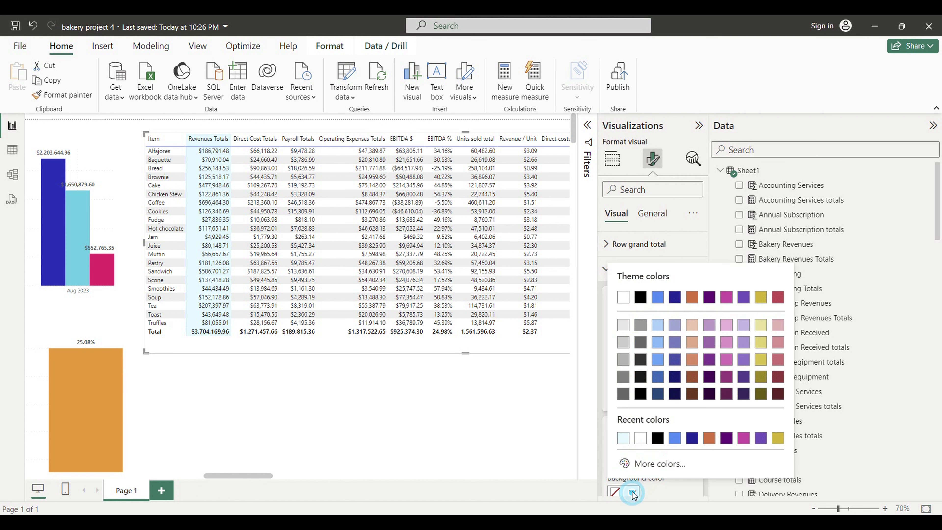
left_click(624, 441)
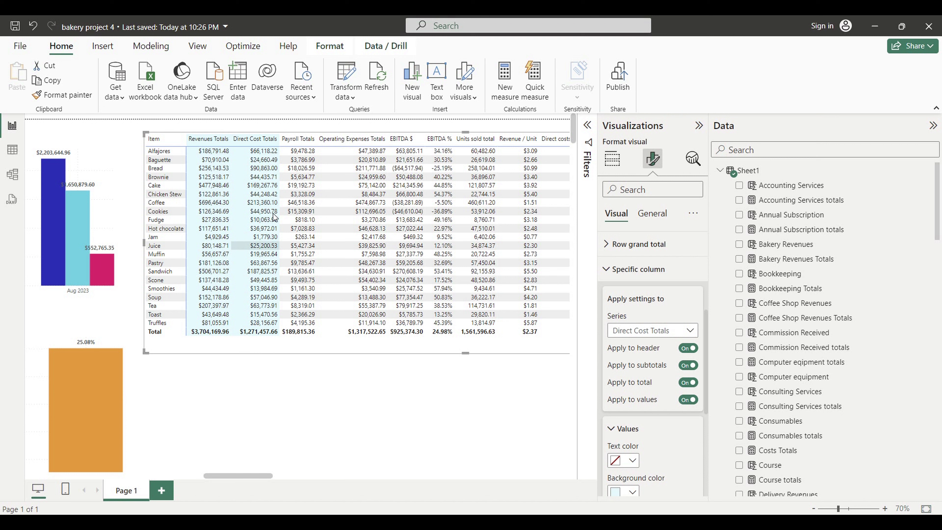
Shade Payroll Totals light cyan, including its header and total.
left_click(690, 330)
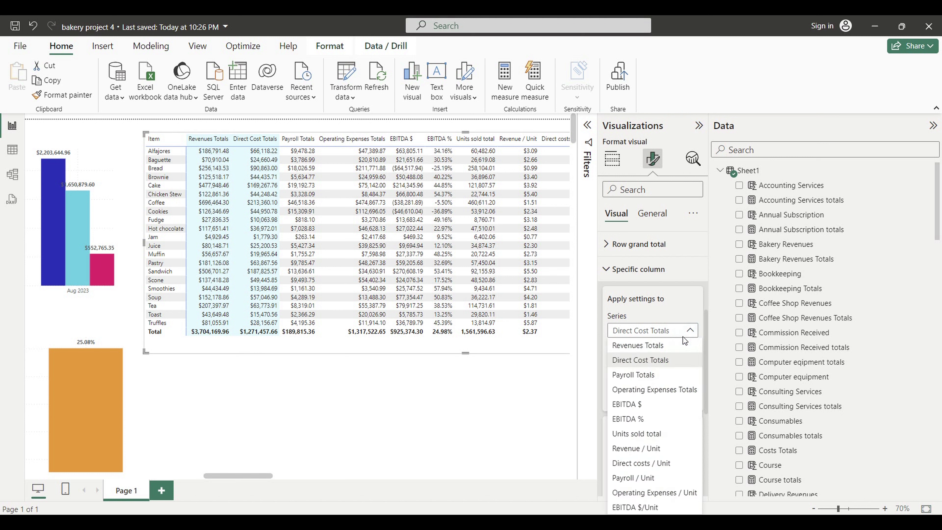
left_click(644, 379)
left_click(653, 399)
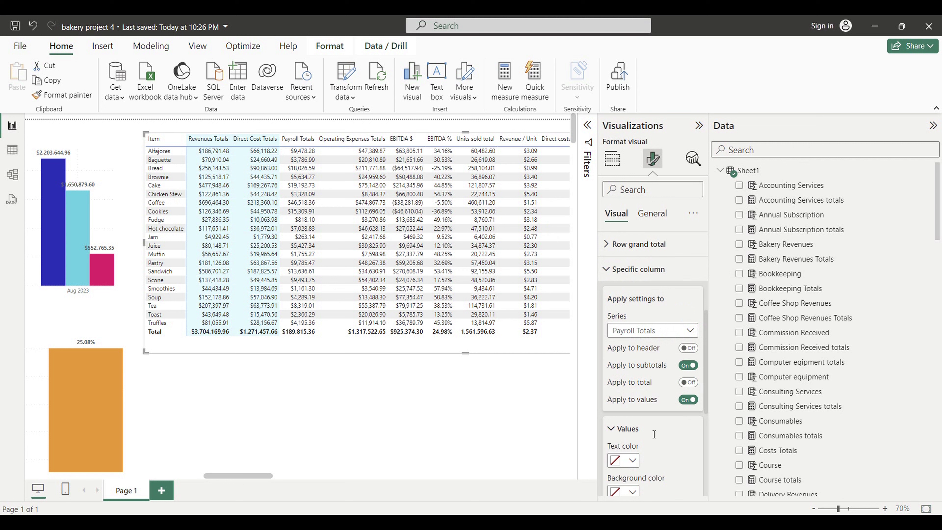
left_click(633, 492)
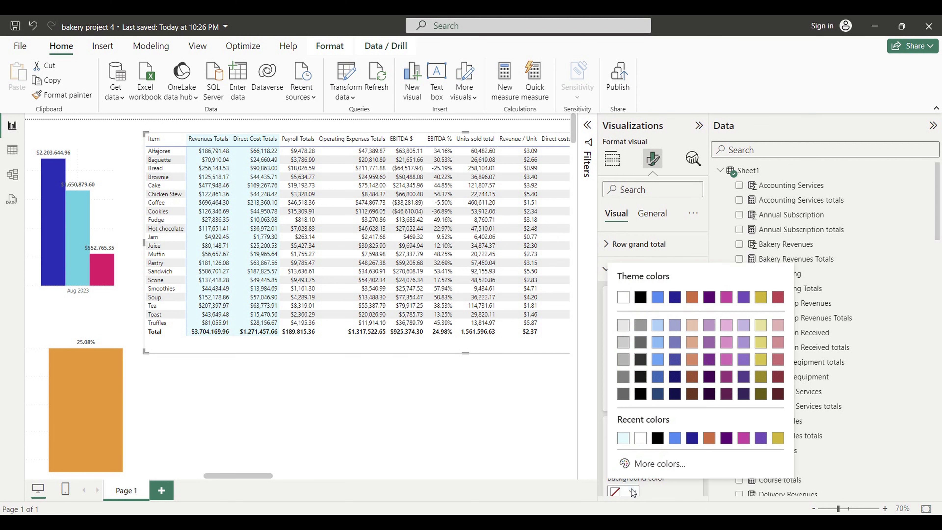
left_click(625, 443)
left_click(689, 382)
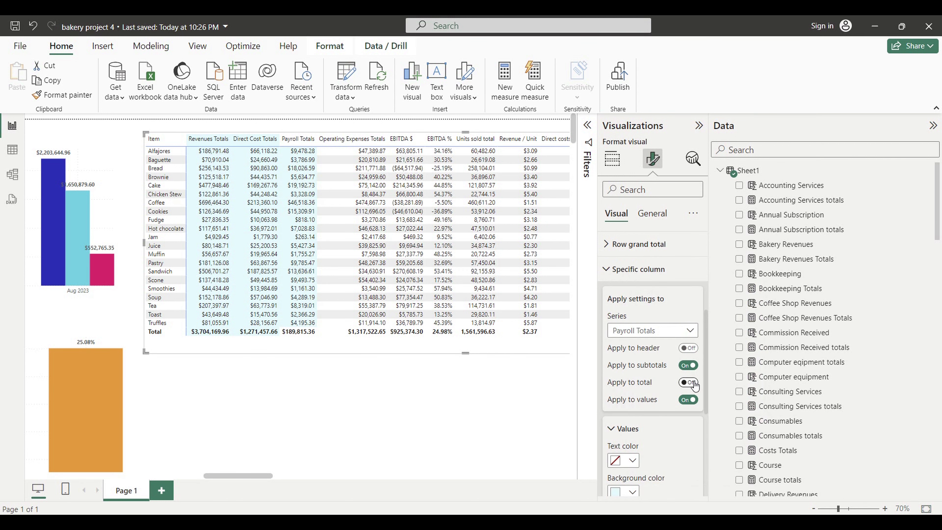
left_click(694, 349)
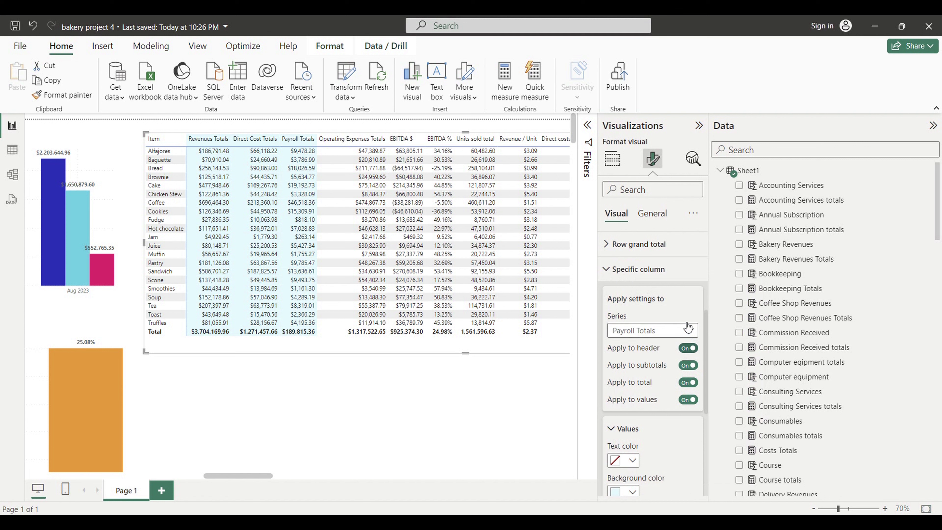
Shade Operating Expenses Totals light cyan, including its header and total.
left_click(691, 331)
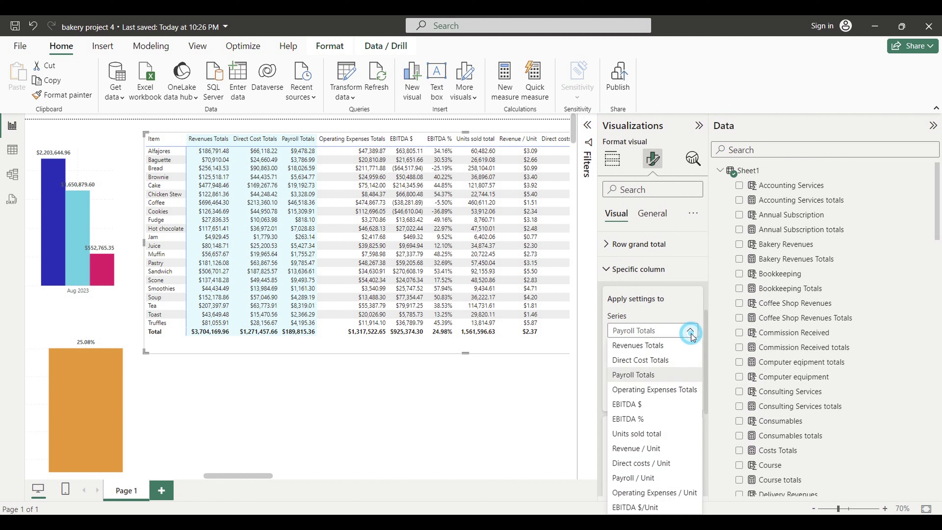
left_click(634, 390)
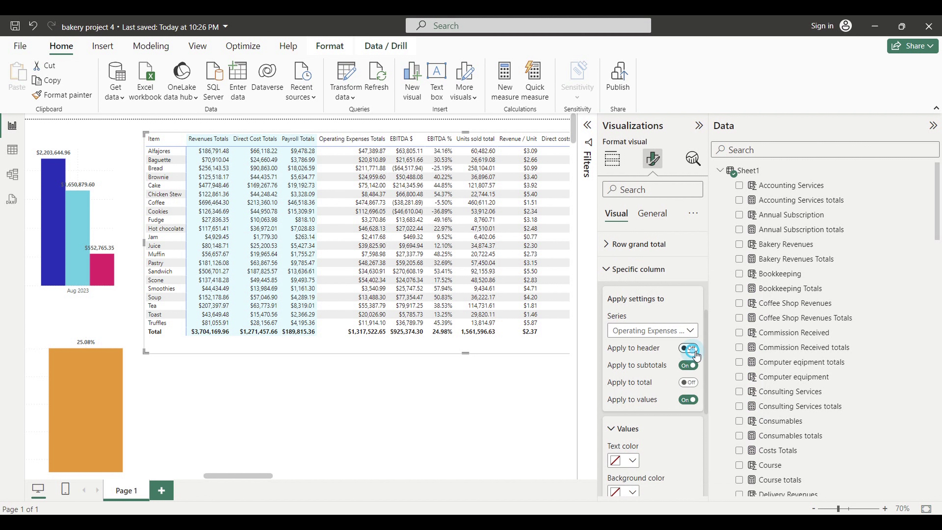
left_click(689, 382)
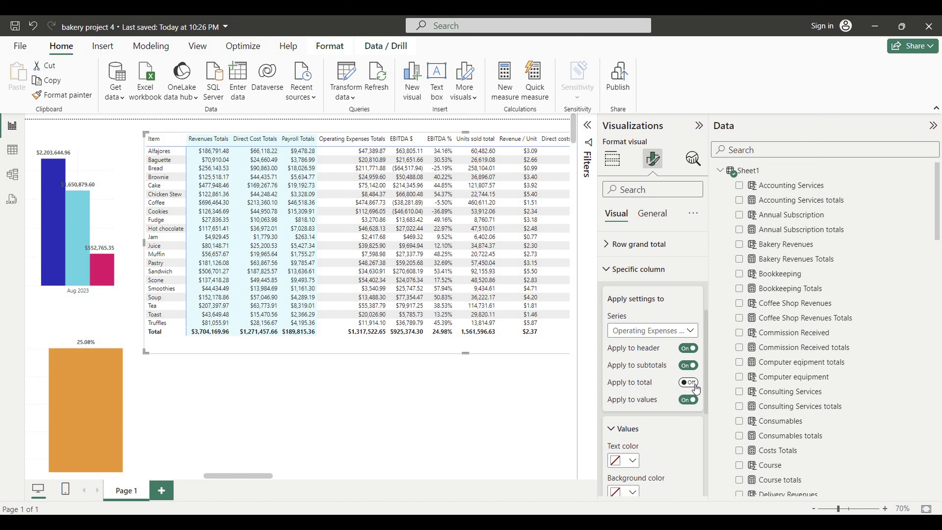
left_click(633, 492)
left_click(626, 439)
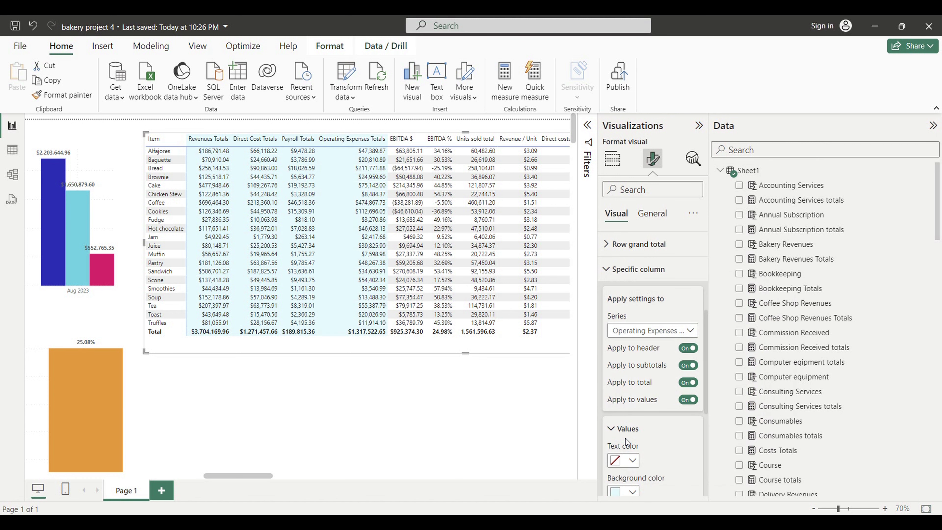
Shade the EBITDA $ column light cyan, including its header and total.
left_click(693, 330)
left_click(628, 400)
left_click(691, 349)
left_click(689, 382)
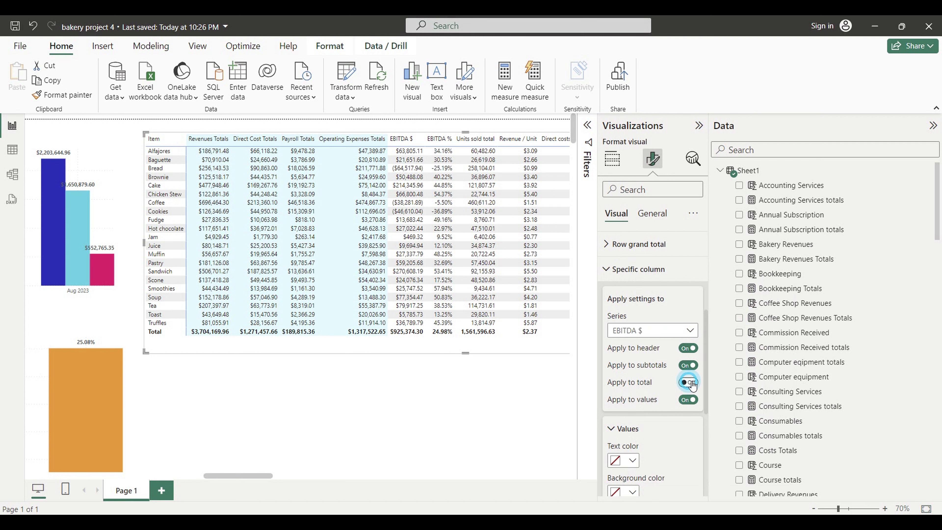
left_click(632, 492)
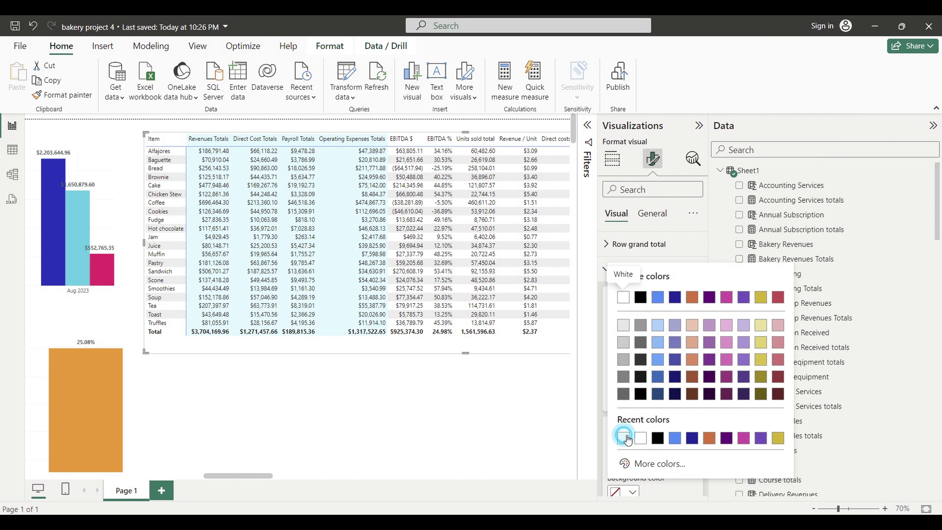
left_click(622, 427)
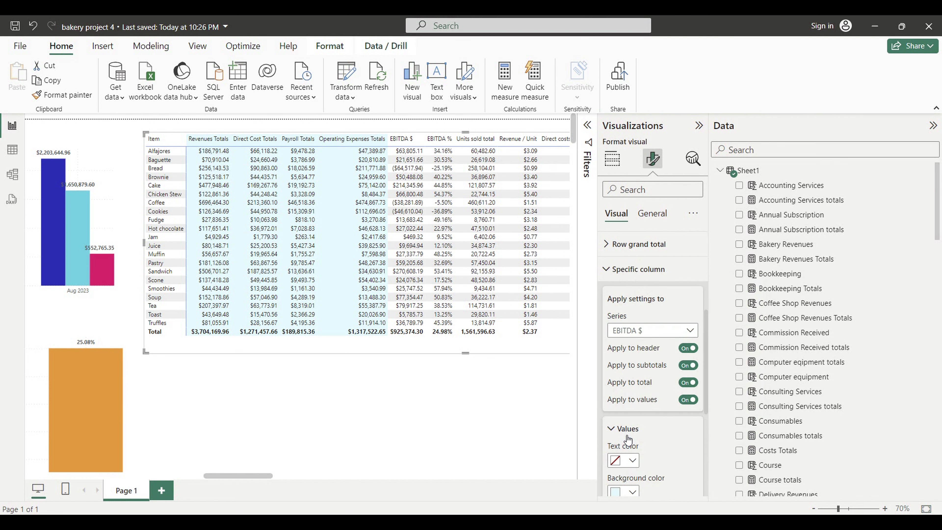
Shade the EBITDA % column light cyan, including its header and total.
left_click(690, 335)
left_click(632, 423)
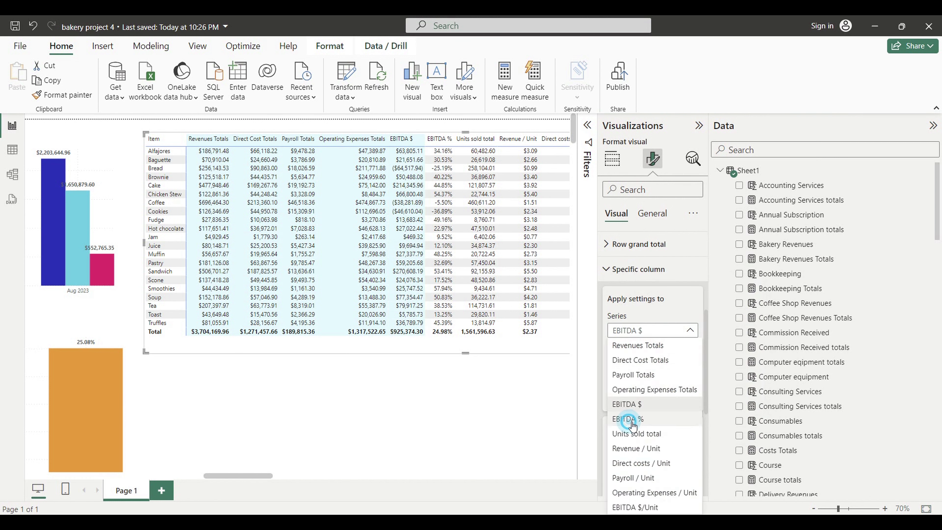
left_click(689, 348)
left_click(690, 382)
left_click(633, 492)
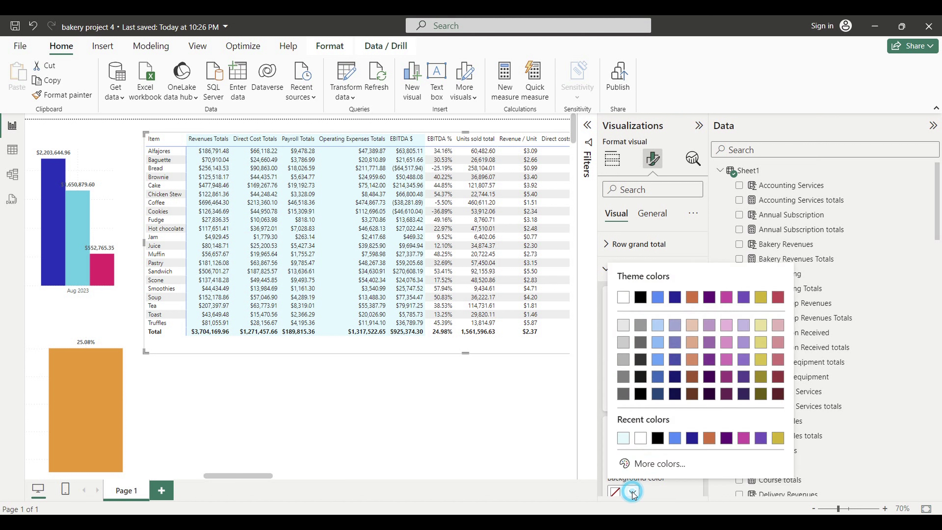
left_click(624, 438)
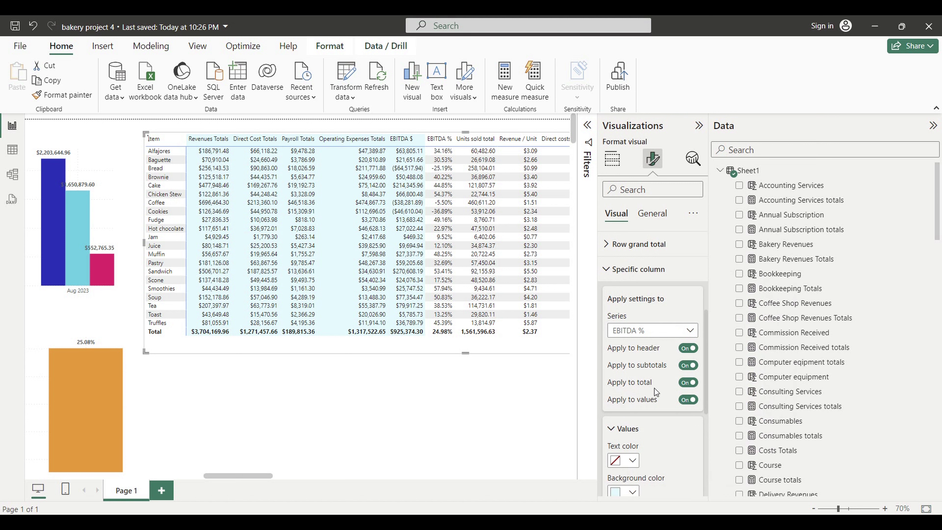
Shade the Units sold total column light cyan, including its header and total.
left_click(689, 331)
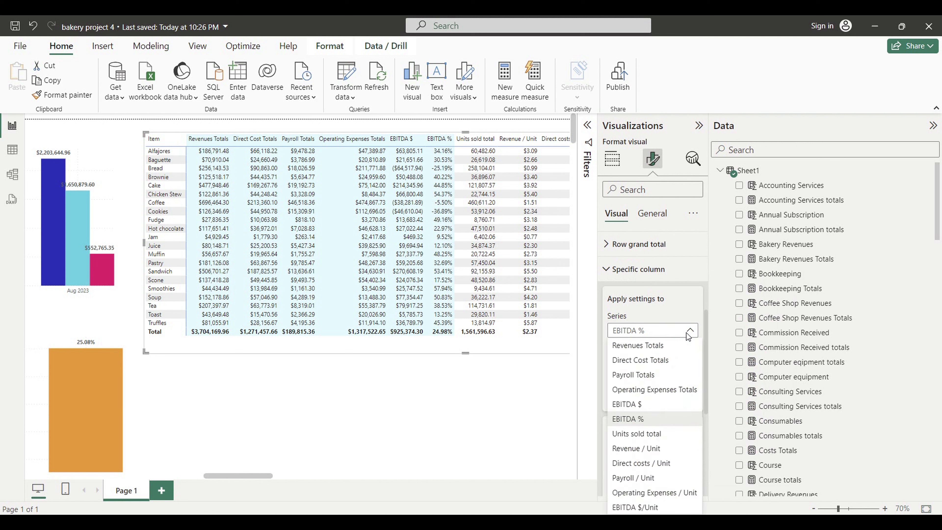
left_click(639, 434)
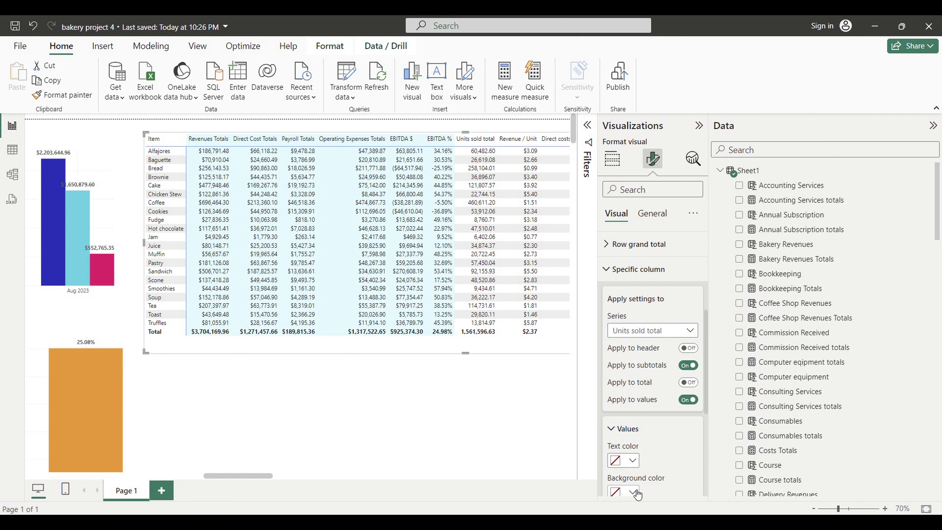
left_click(636, 493)
left_click(624, 440)
left_click(689, 383)
left_click(688, 348)
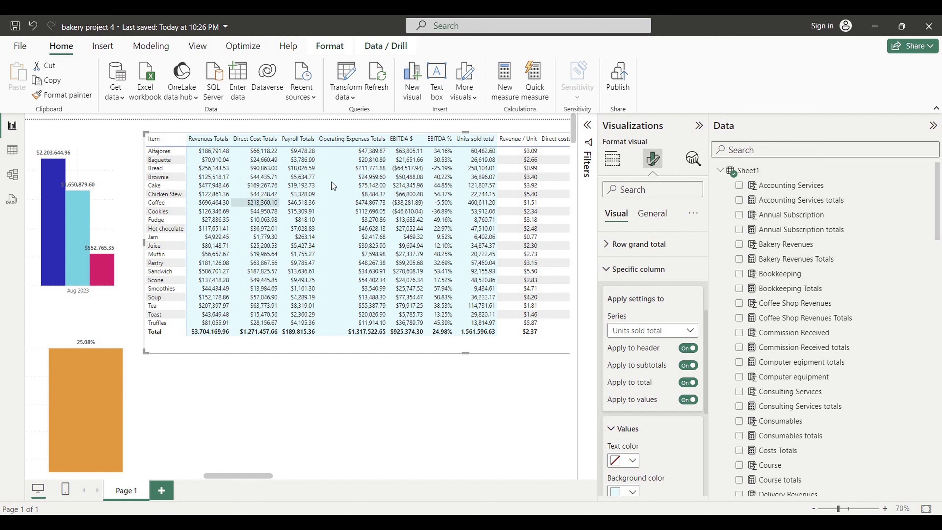
left_click(692, 331)
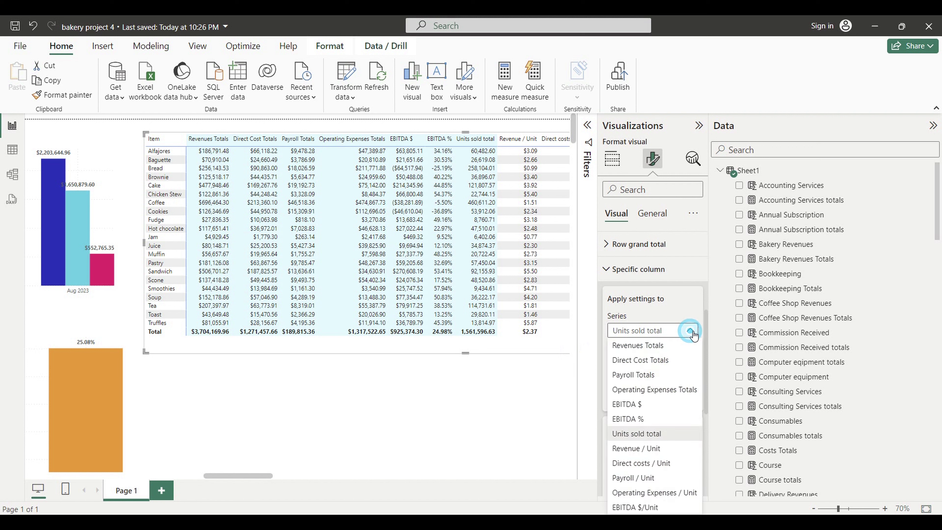
Give Revenue / Unit a custom pale yellow background, including its total.
left_click(642, 452)
left_click(692, 385)
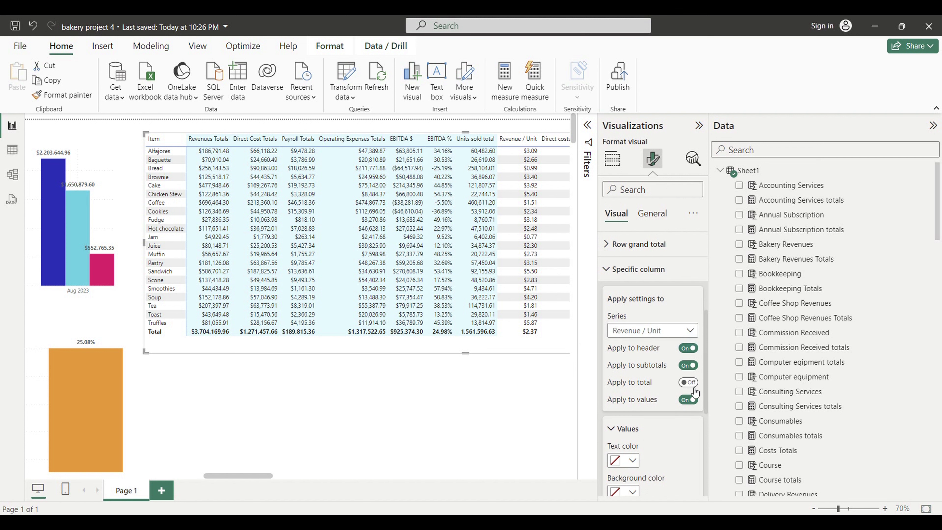
left_click(632, 491)
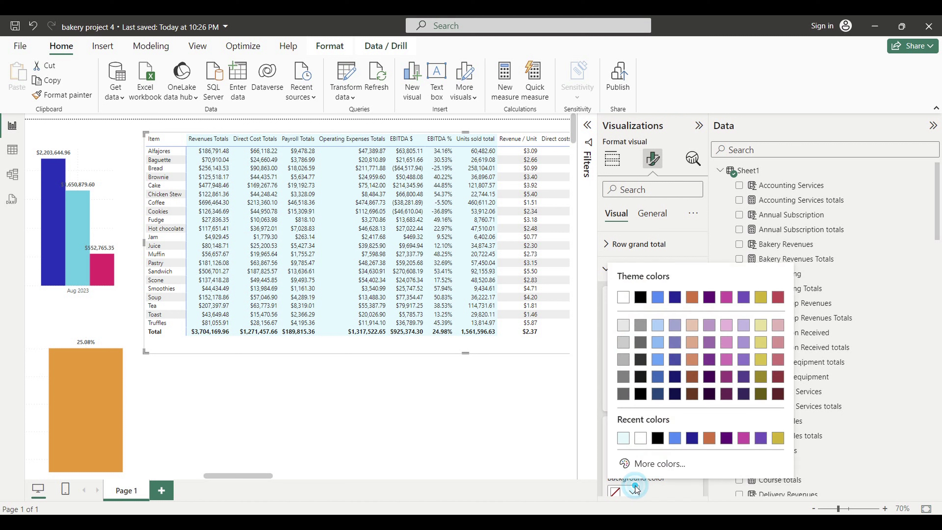
left_click(641, 463)
left_click_drag(625, 428, 648, 425)
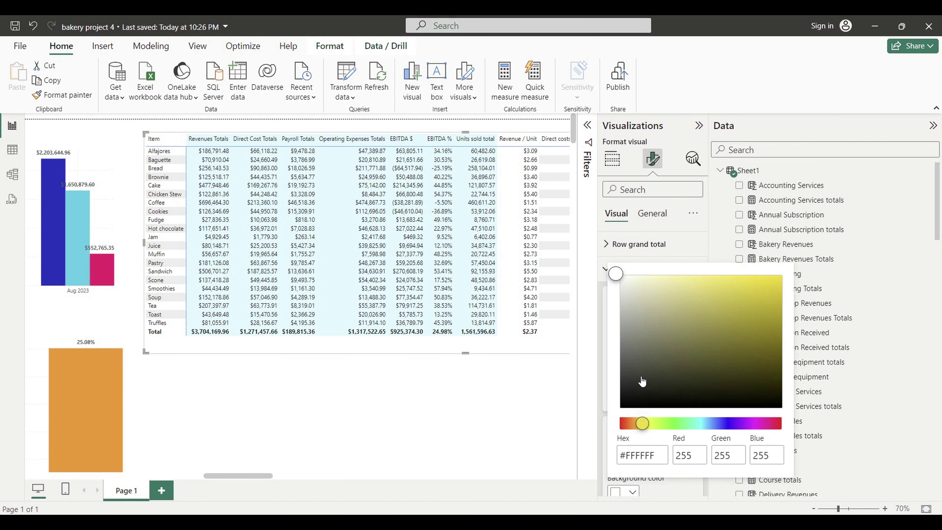
left_click_drag(624, 284, 647, 273)
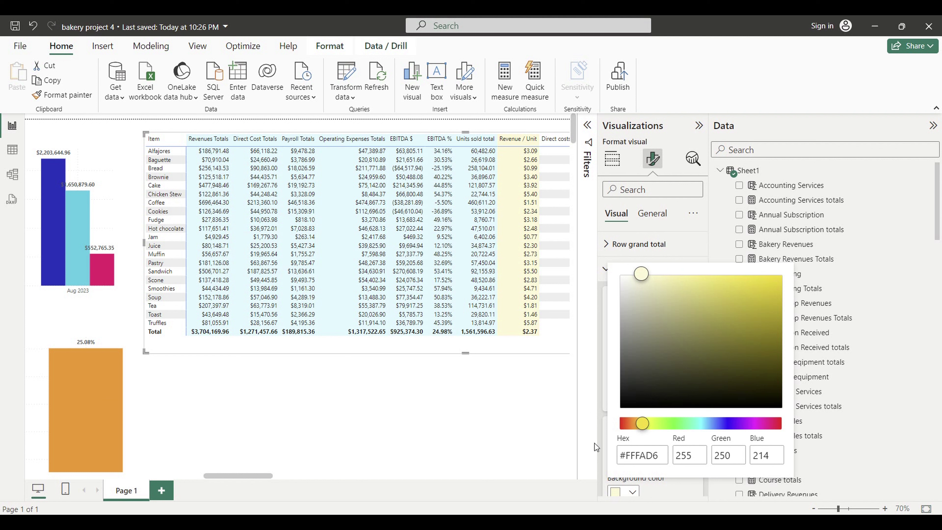
left_click(680, 495)
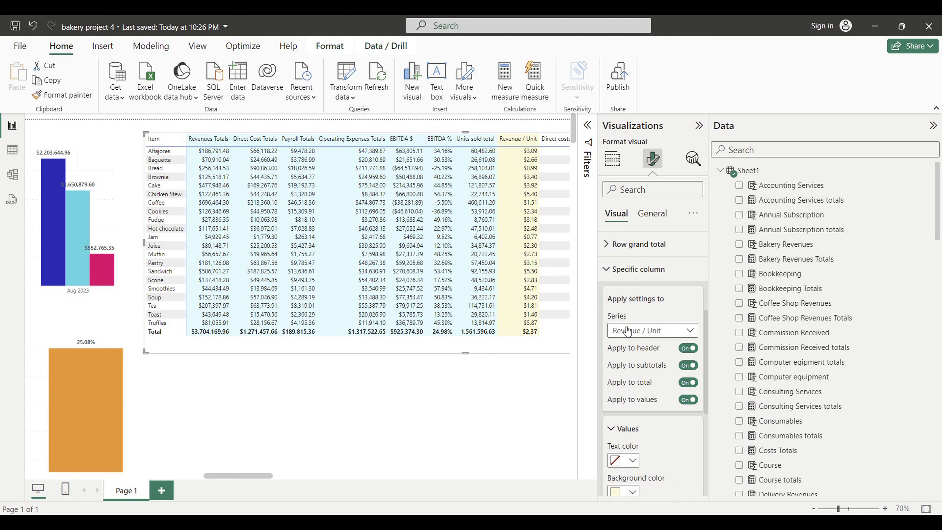
Apply the same pale yellow background to Direct costs / Unit, including its total.
left_click(677, 337)
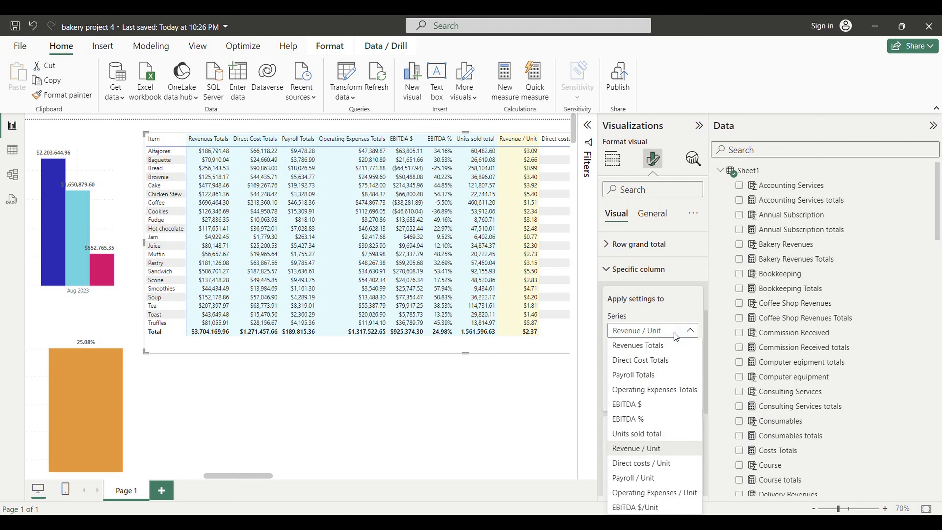
left_click(642, 458)
left_click(691, 382)
left_click(632, 492)
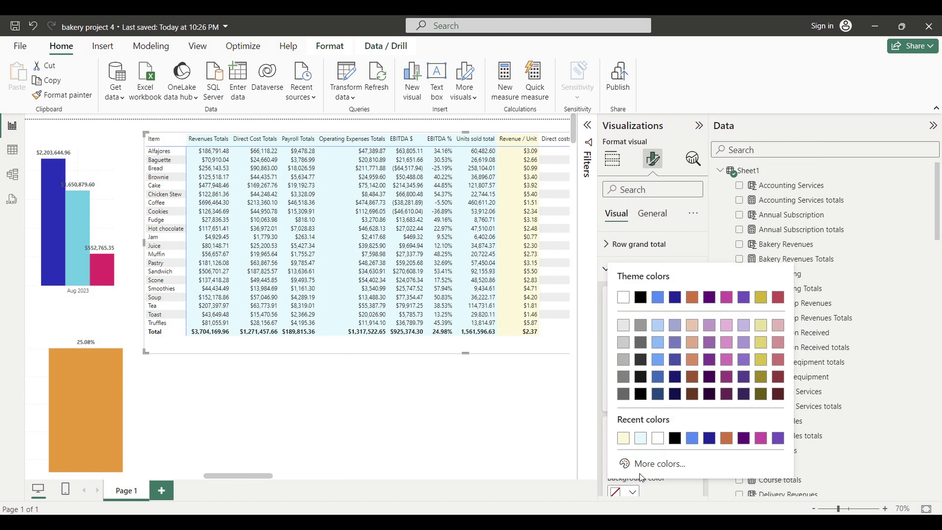
left_click(624, 442)
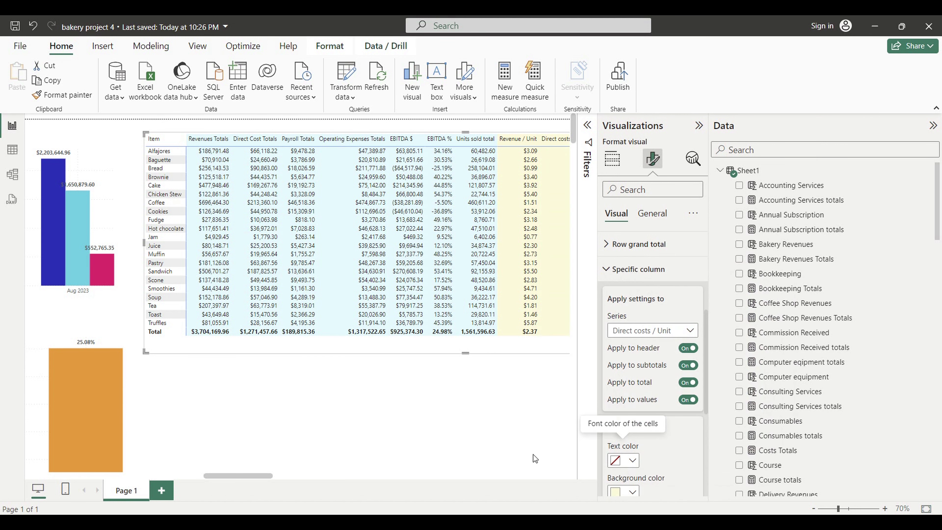
left_click_drag(257, 476, 291, 479)
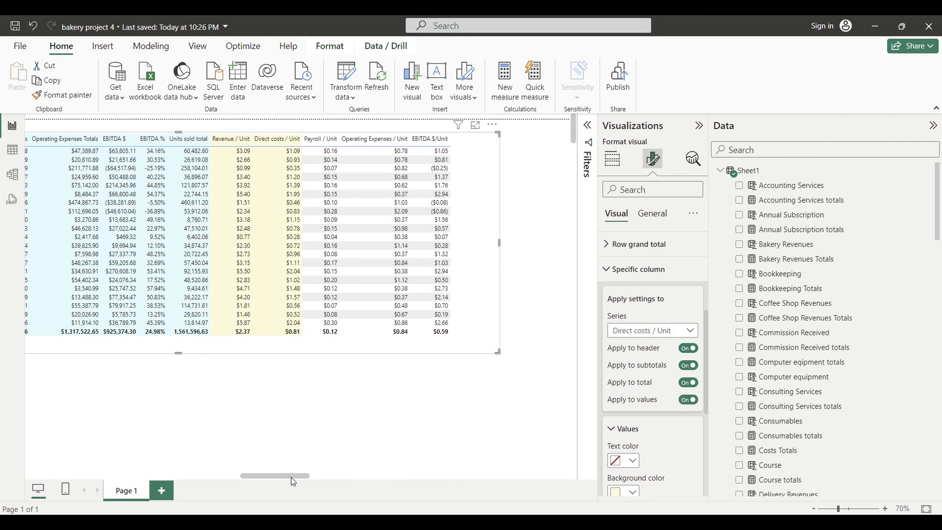
Shade Payroll / Unit pale yellow, including its header and total.
left_click(689, 331)
left_click(645, 479)
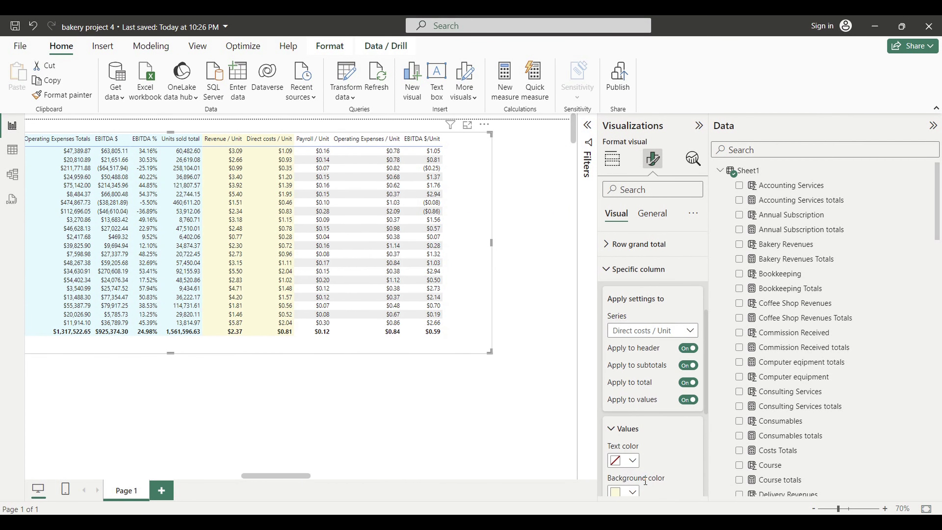
left_click(688, 383)
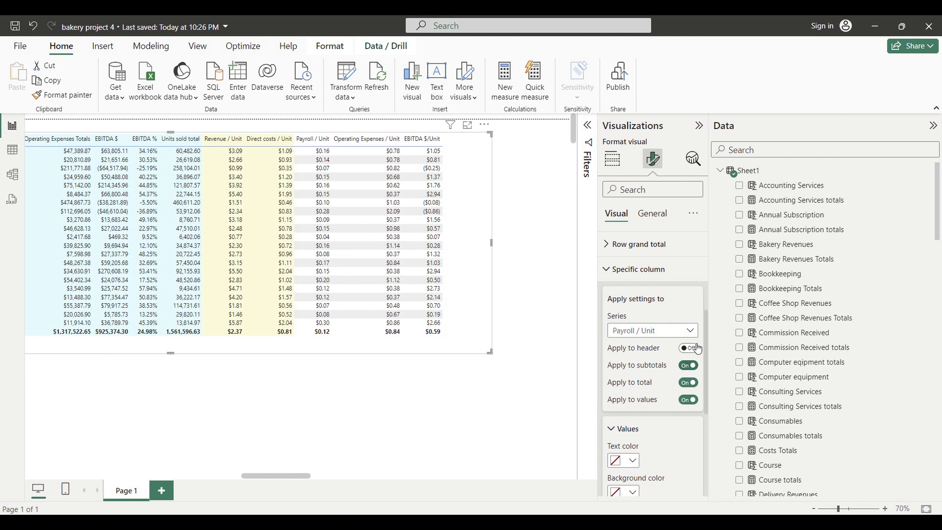
left_click(689, 348)
left_click(634, 493)
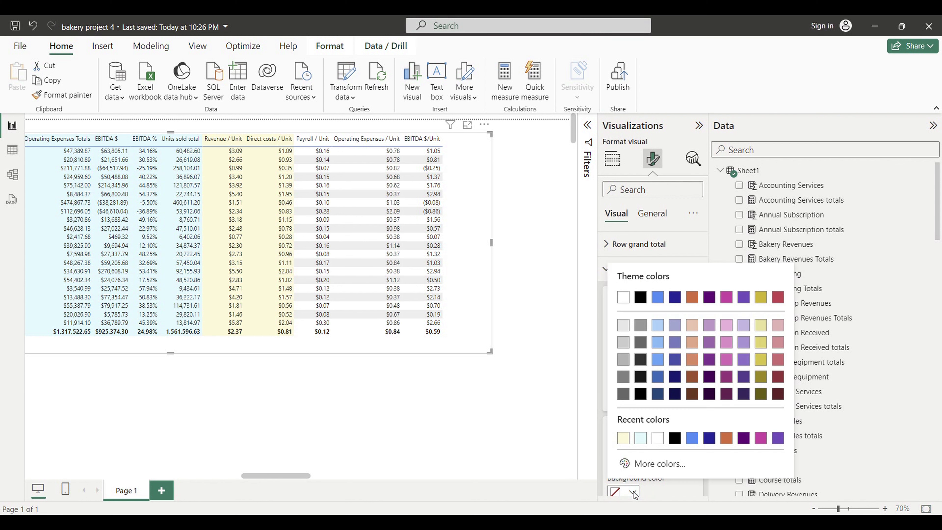
left_click(621, 438)
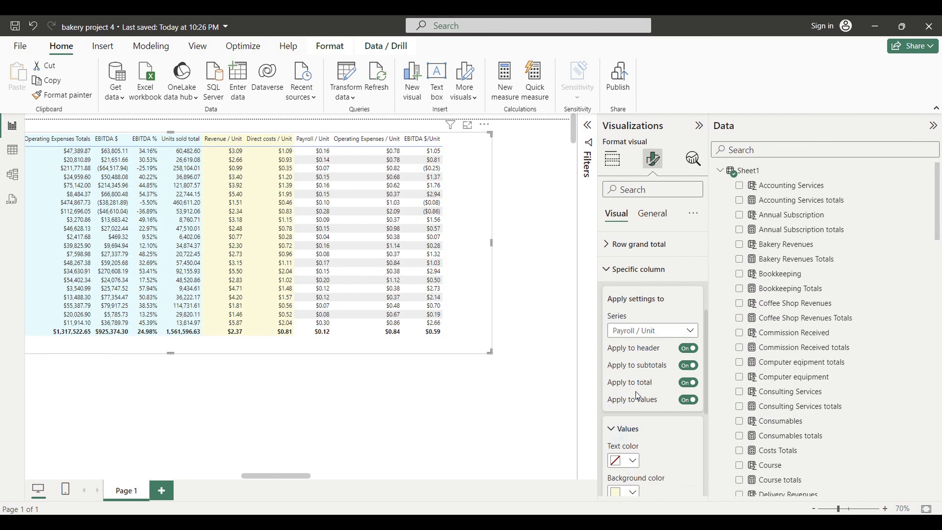
Shade Operating Expenses / Unit pale yellow, including its header and total.
left_click(679, 330)
left_click(649, 492)
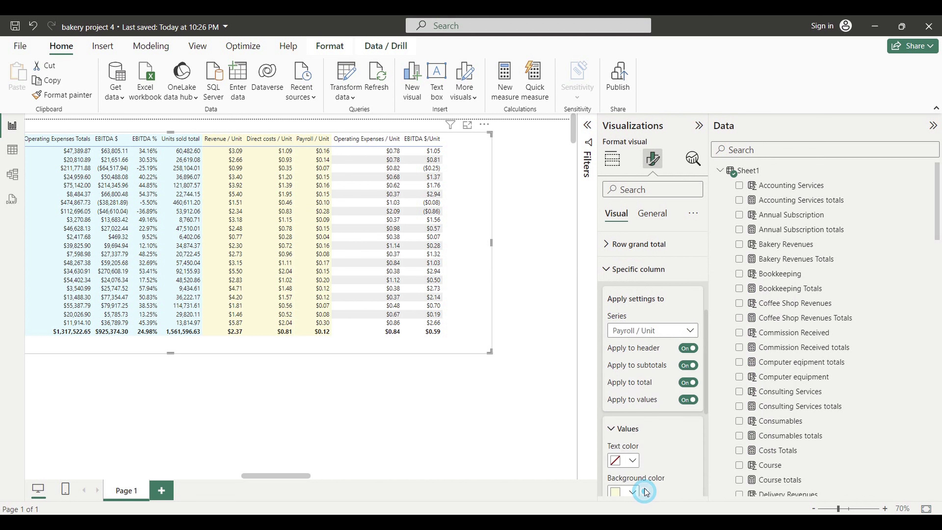
left_click(689, 347)
left_click(689, 383)
left_click(622, 491)
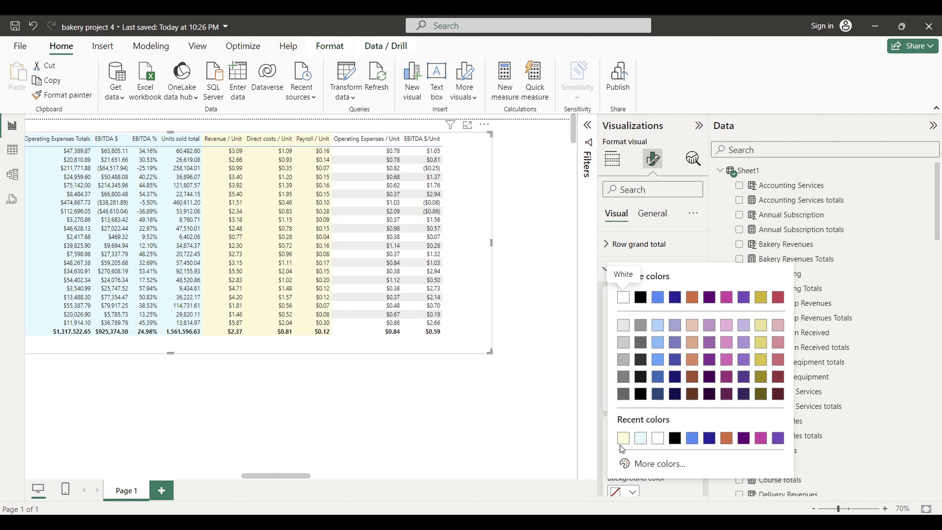
left_click(622, 440)
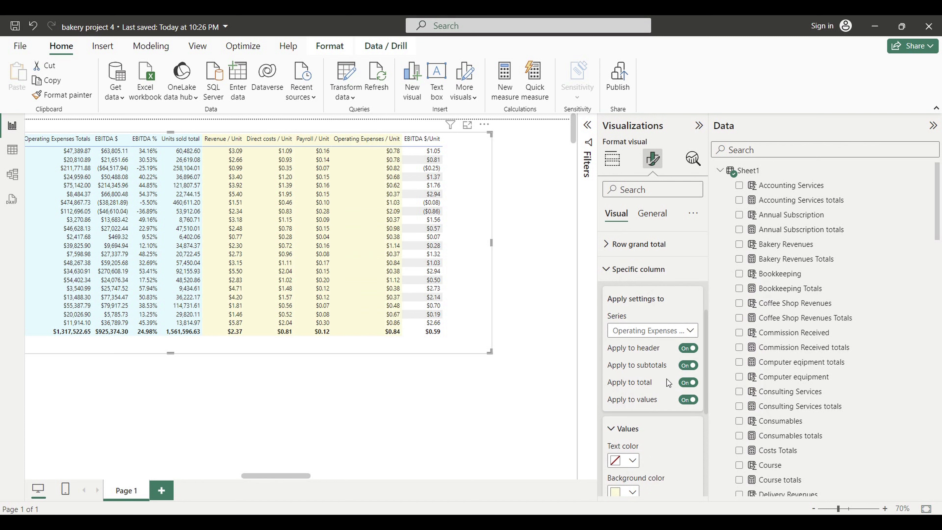
Give EBITDA $/Unit the same light yellow background and deselect the table to review.
left_click(690, 330)
left_click(638, 506)
left_click(691, 383)
left_click(632, 492)
left_click(624, 438)
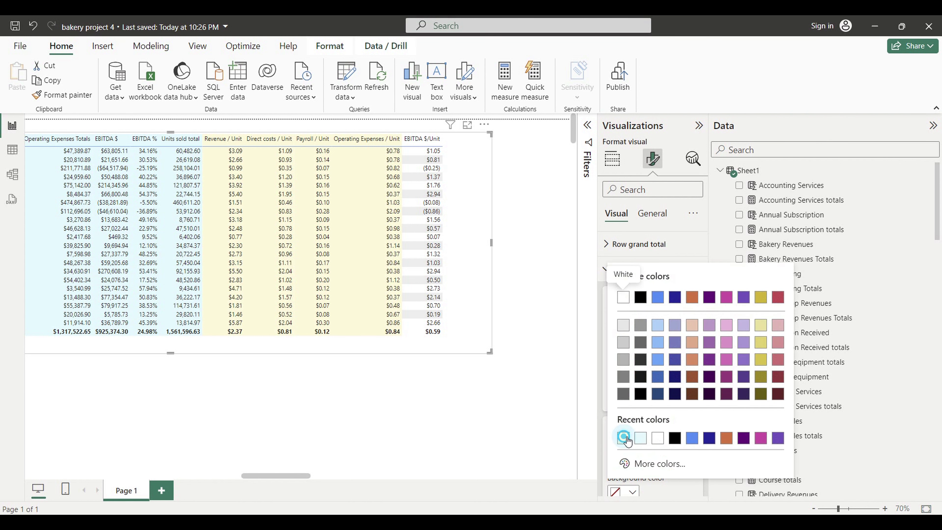
left_click(548, 319)
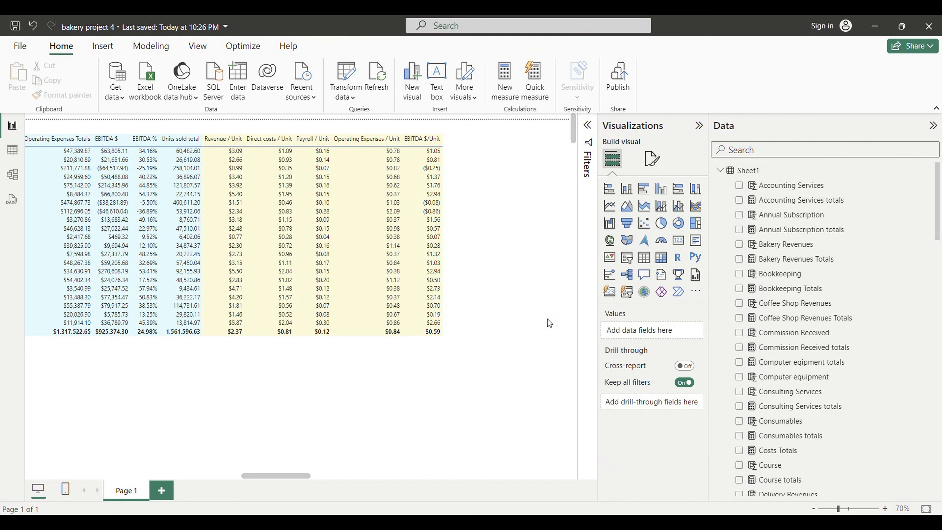
left_click_drag(300, 476, 276, 479)
Collapse the Data and Visualizations panes and scroll across the widened P&L report page.
left_click(933, 125)
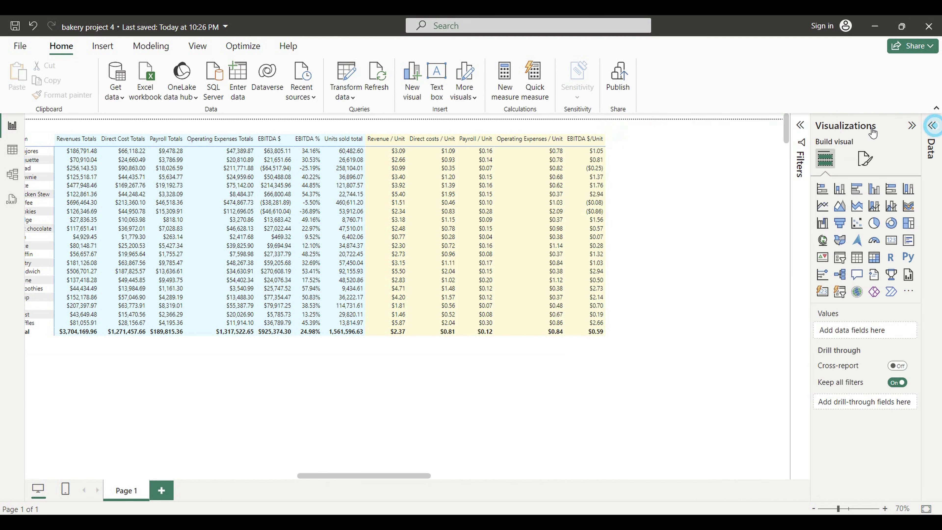
left_click(913, 126)
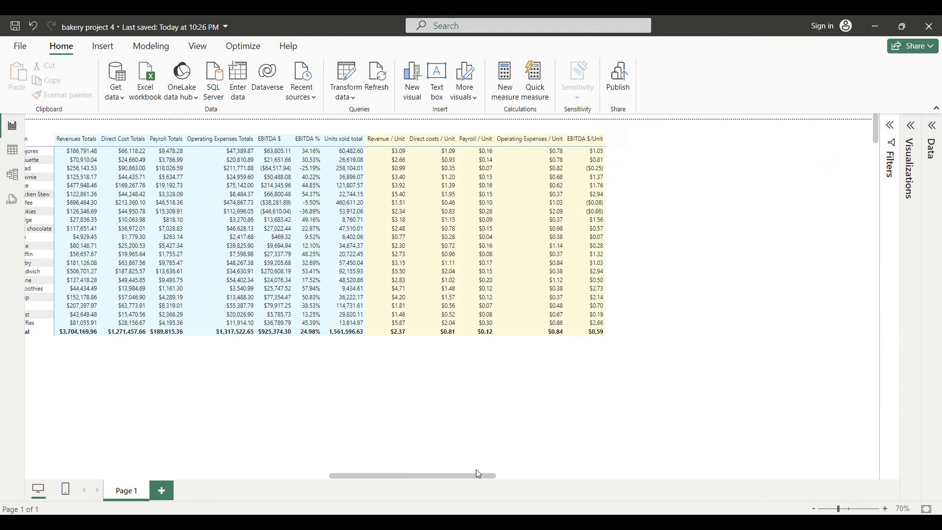
left_click_drag(476, 476, 452, 478)
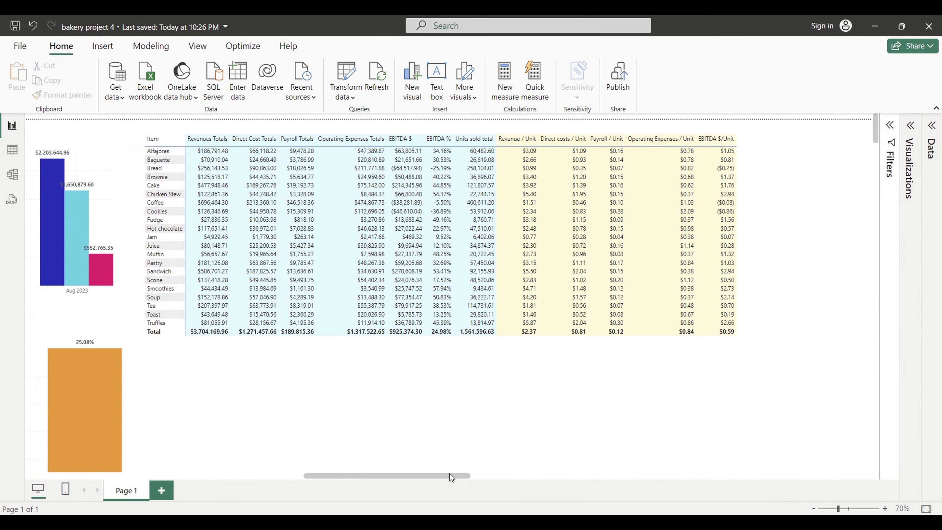
scroll(366, 380, "left", 2)
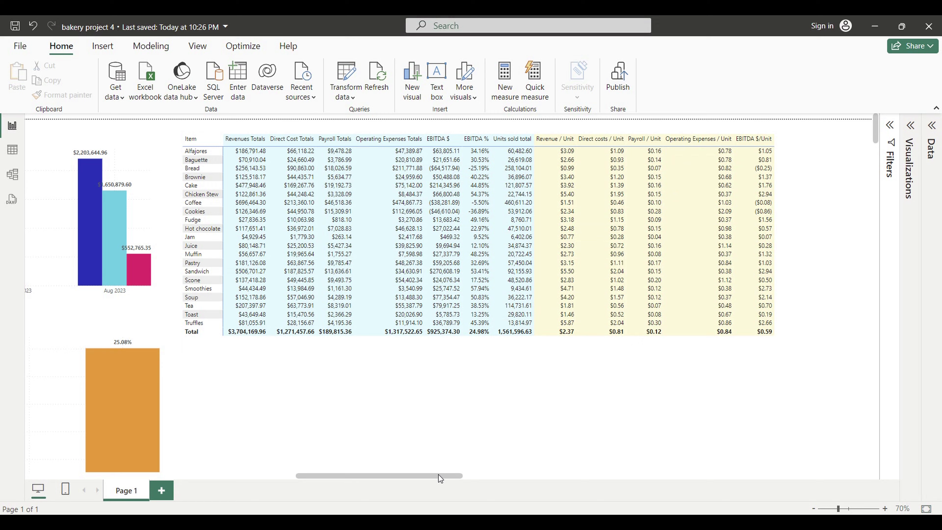
left_click_drag(438, 477, 17, 479)
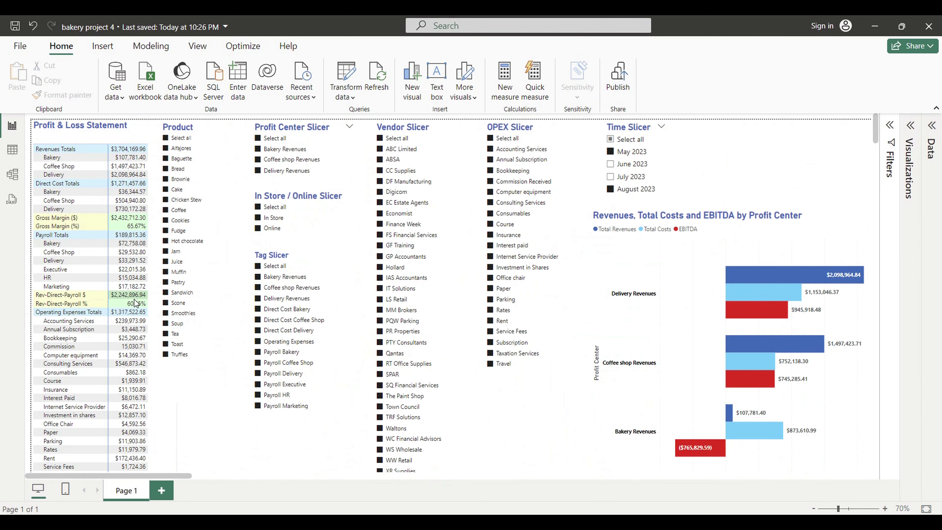
Re-expand the Visualizations and Data panes and select the Profit & Loss Statement matrix in bakery project 4.
scroll(138, 303, "down", 5)
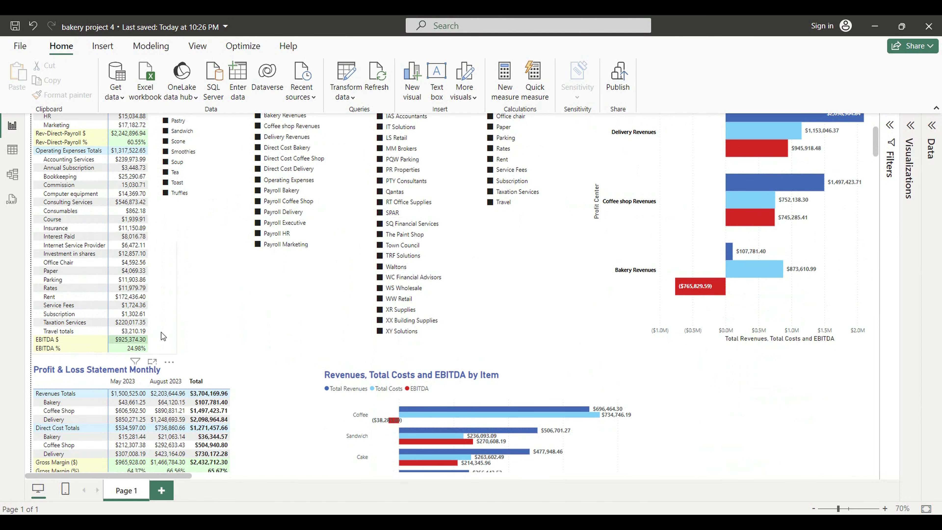
left_click(911, 125)
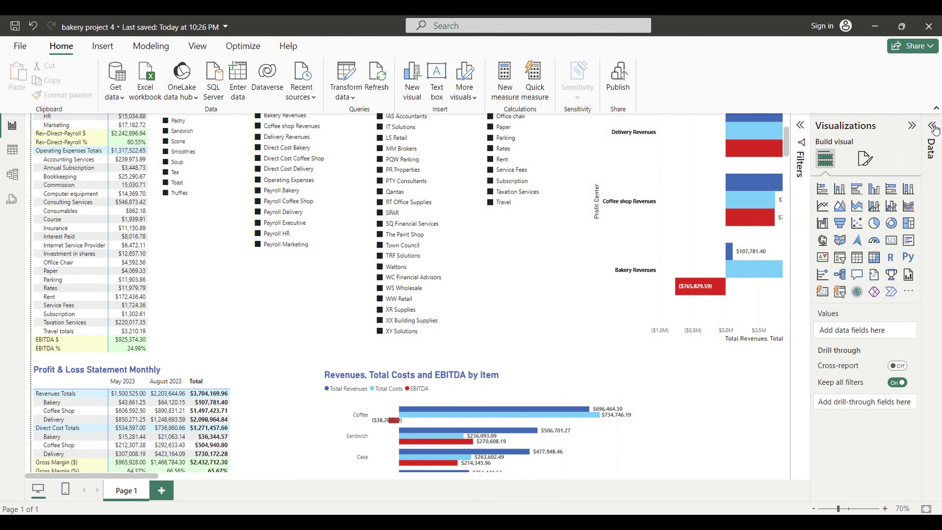
left_click(933, 126)
scroll(230, 300, "up", 5)
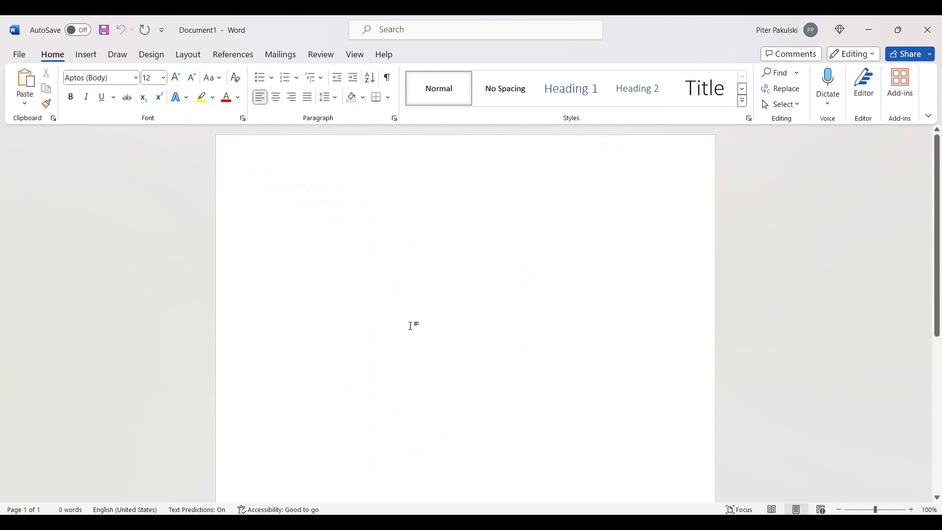
mouse_move(601, 521)
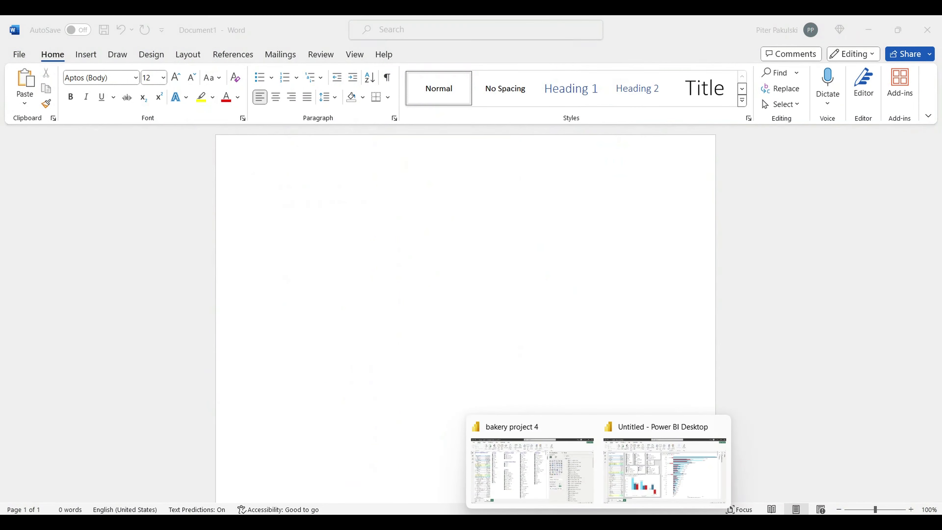
left_click(504, 468)
left_click(138, 133)
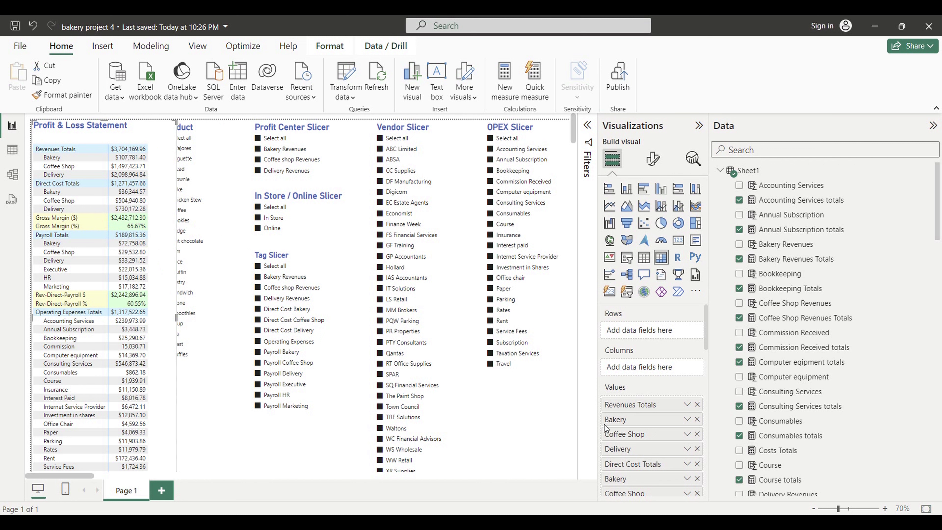
Open the Gross Margin ($) background colour rules and paste the first rule's hex #FFDEDE into Word.
scroll(631, 427, "down", 5)
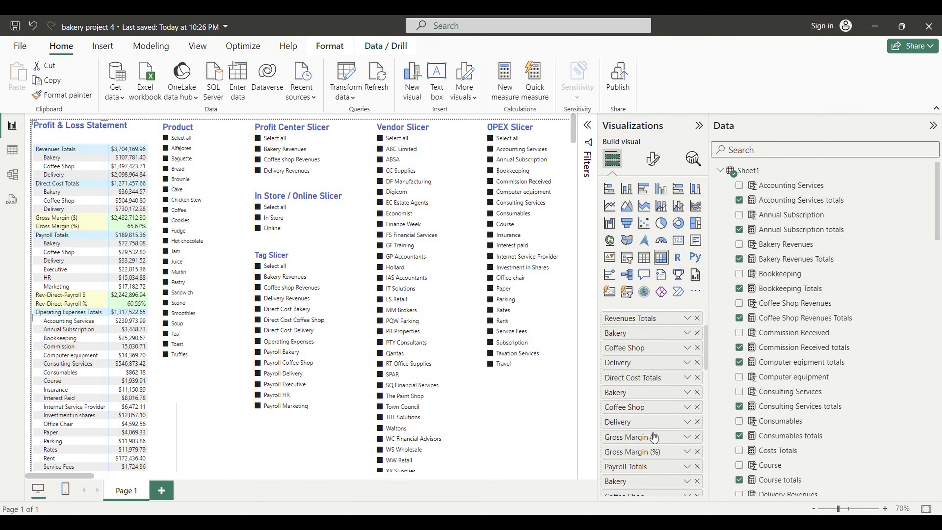
right_click(653, 437)
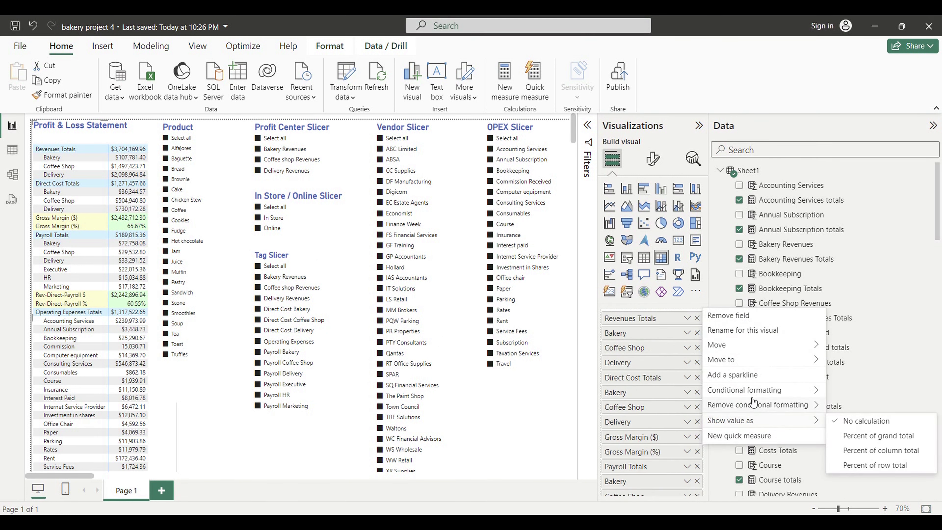
mouse_move(749, 391)
left_click(873, 396)
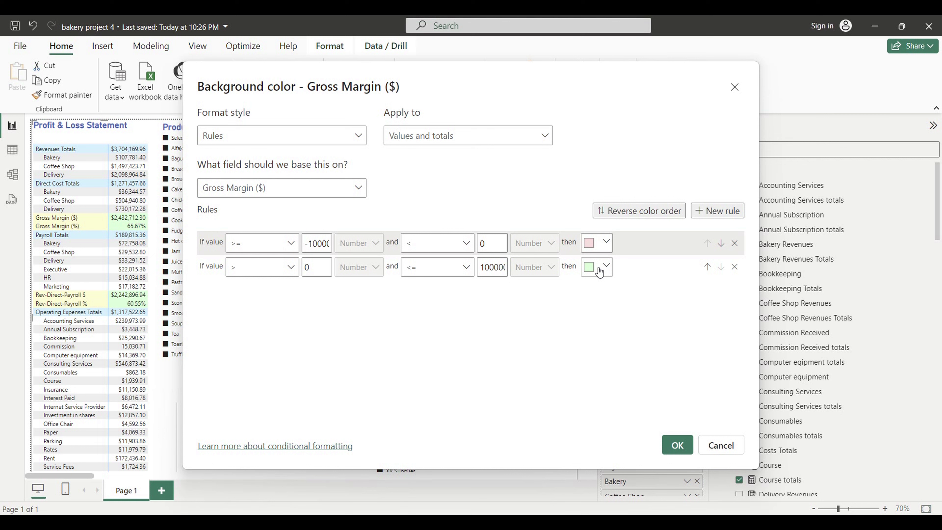
left_click(606, 242)
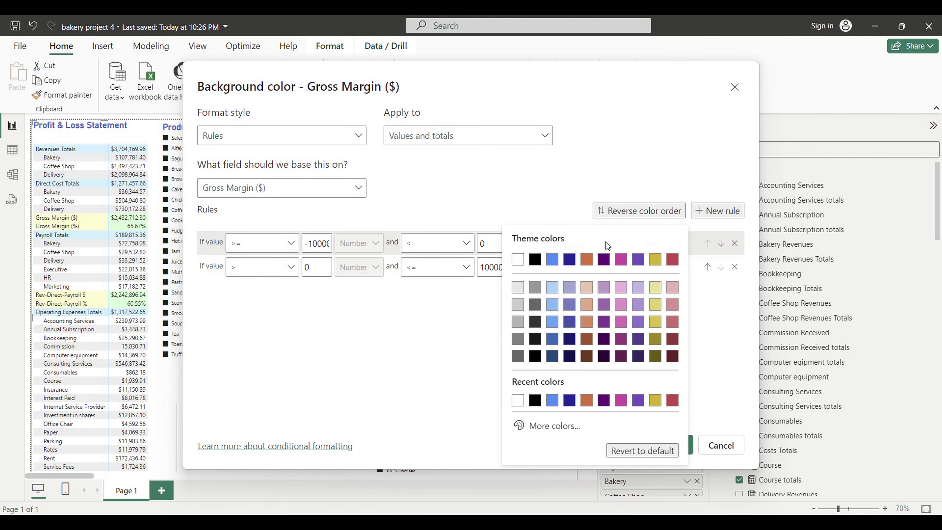
left_click(560, 426)
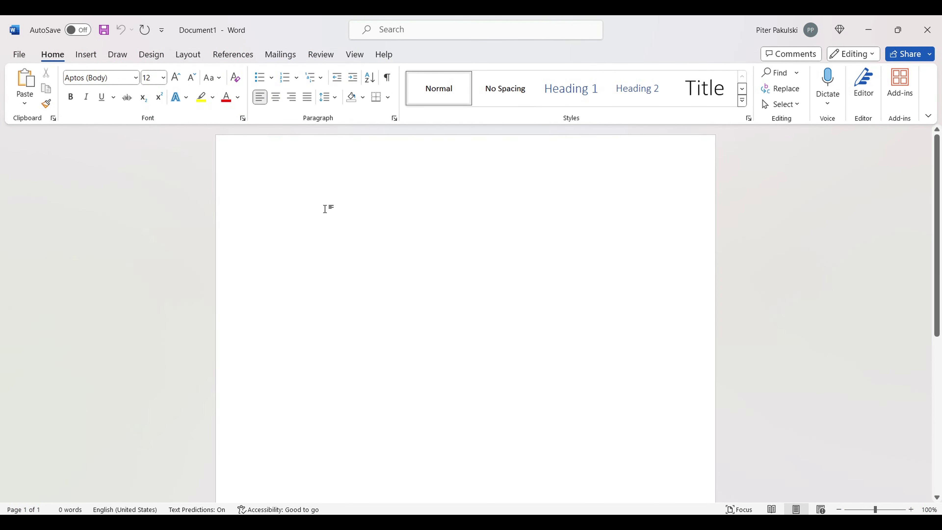
type("#FFDEDE")
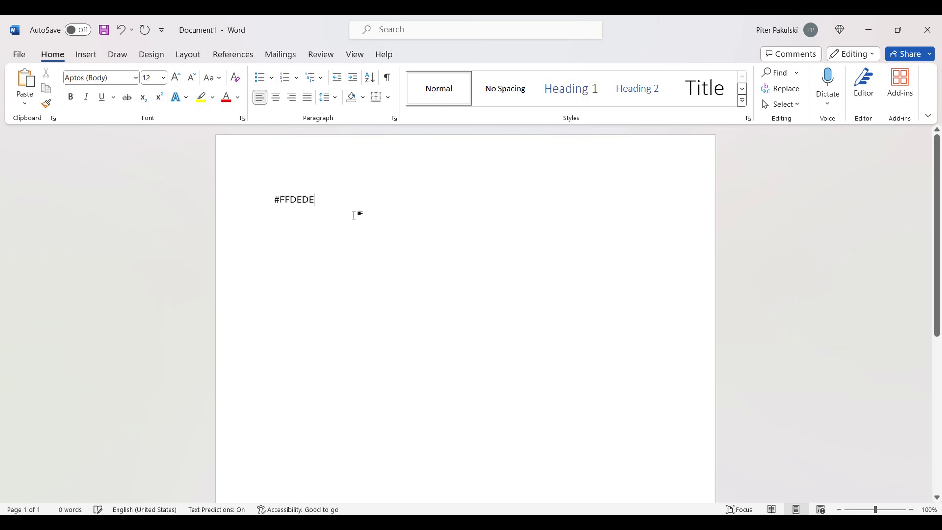
Label #FFDEDE as '- red' in the Word note and return to the bakery report.
type("-")
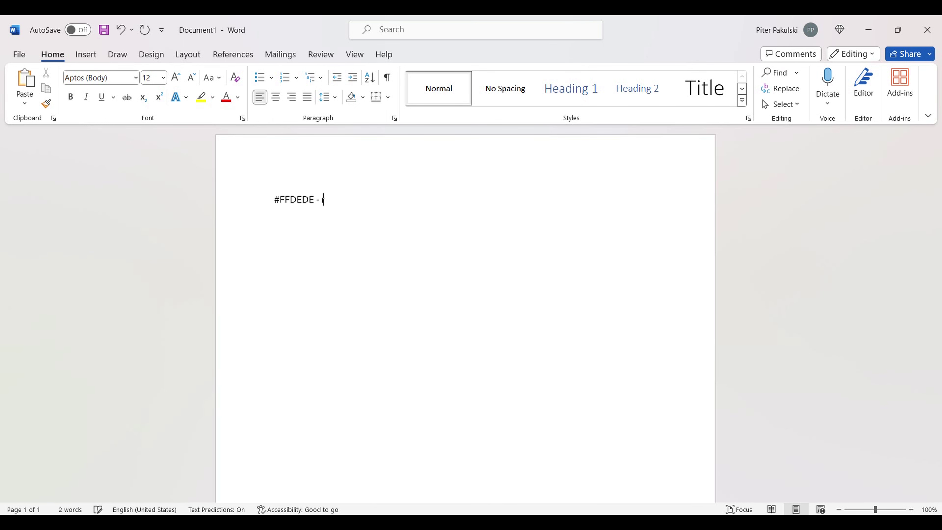
type(" red")
key("Return")
mouse_move(599, 524)
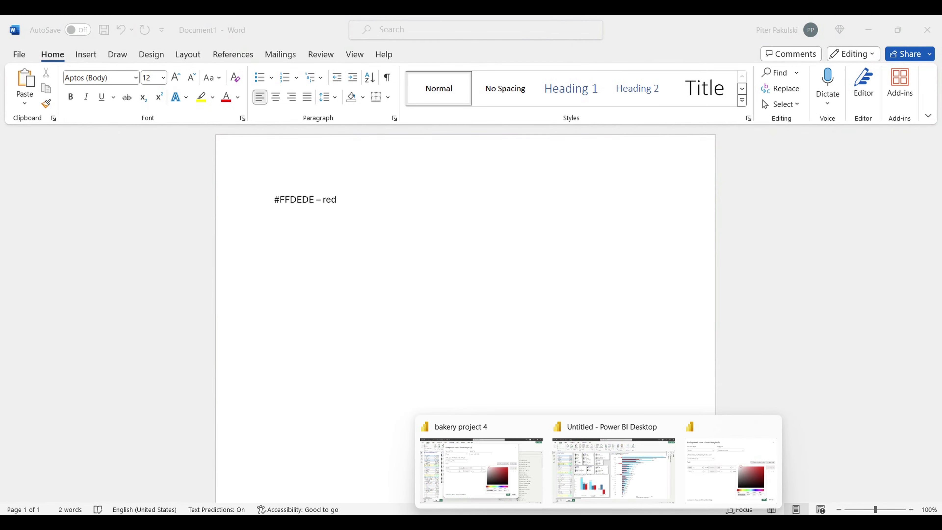
left_click(482, 492)
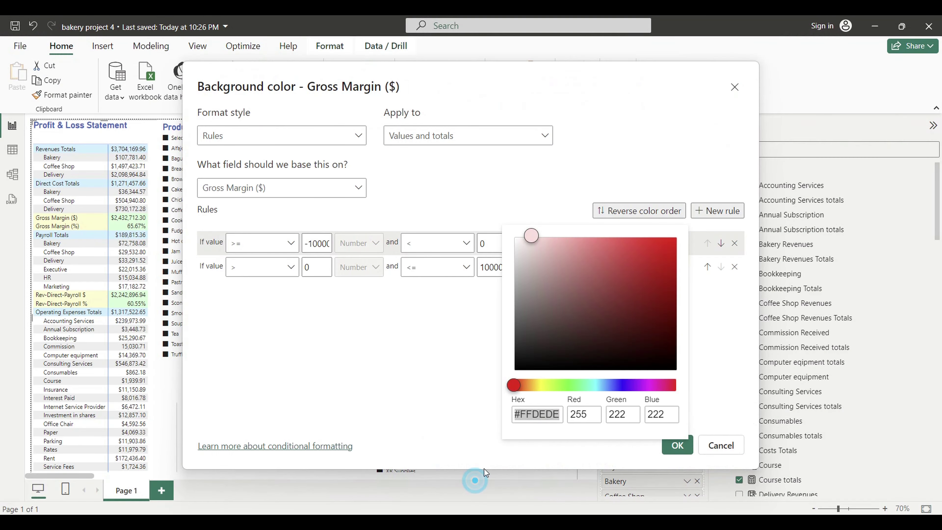
left_click(734, 86)
Paste the second rule's hex #D3FFD9 into Word, label it green, then return to Power BI.
left_click(606, 266)
left_click(543, 264)
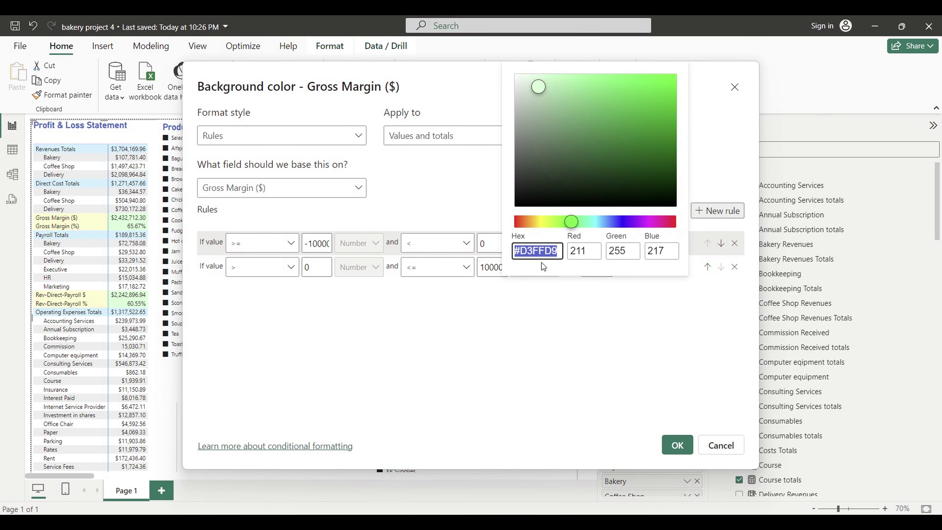
key("alt+Tab")
type("#D3FFD9")
type("-")
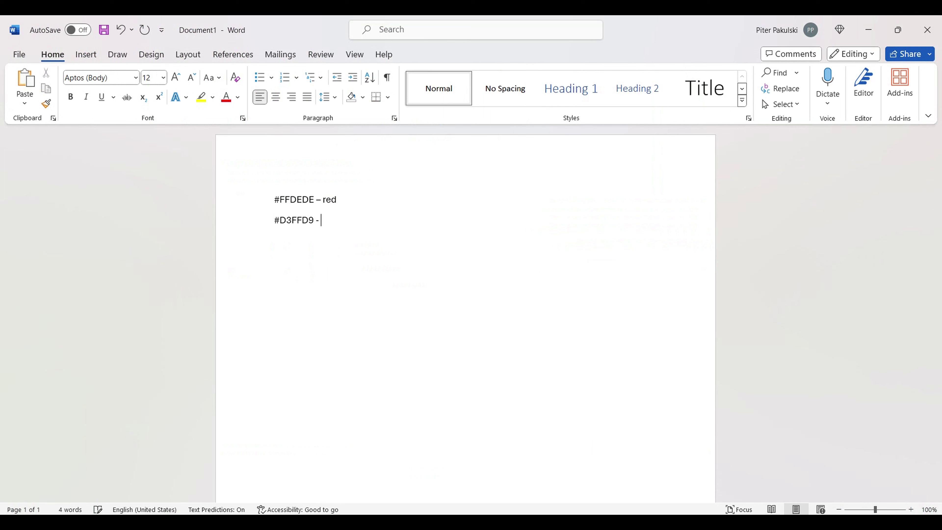
key("Return")
left_click_drag(275, 200, 311, 223)
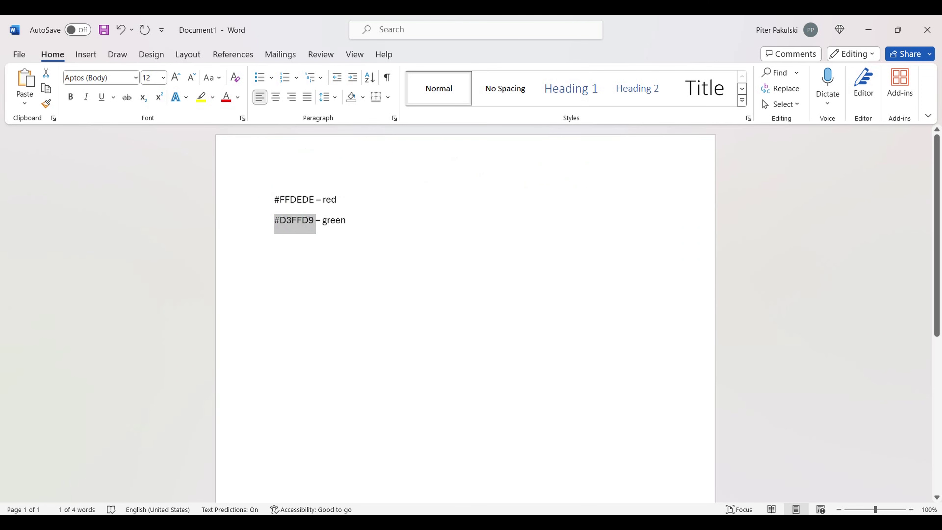
mouse_move(555, 502)
left_click(509, 473)
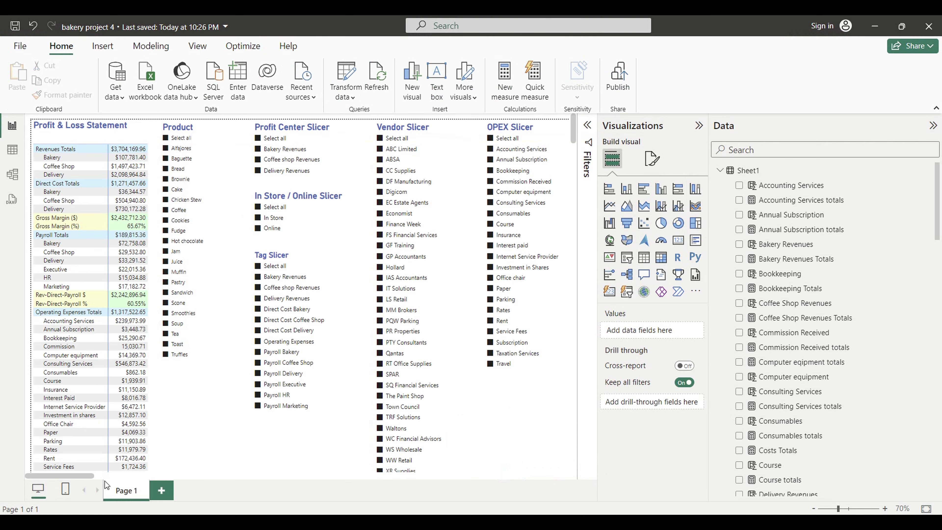
Select the per-item table and open Background color conditional formatting for EBITDA $.
left_click_drag(89, 476, 278, 488)
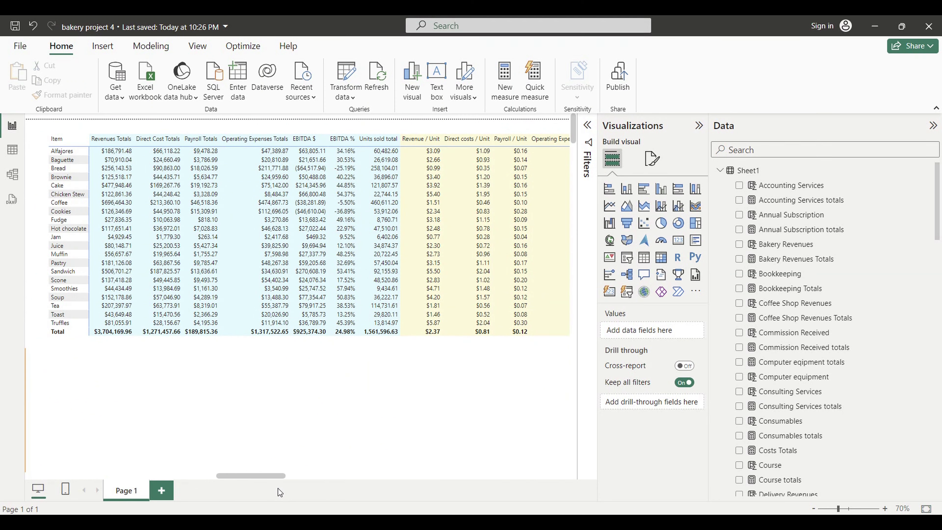
left_click(377, 347)
scroll(630, 377, "down", 3)
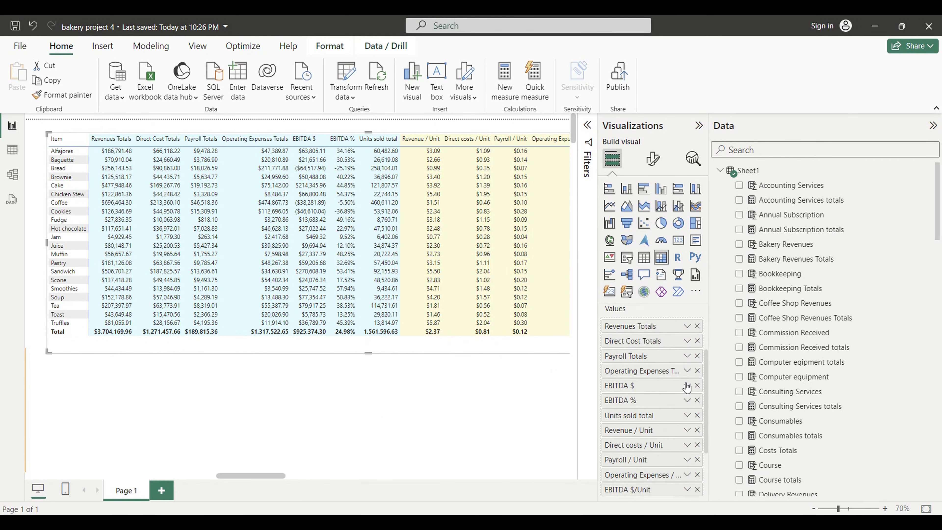
right_click(626, 388)
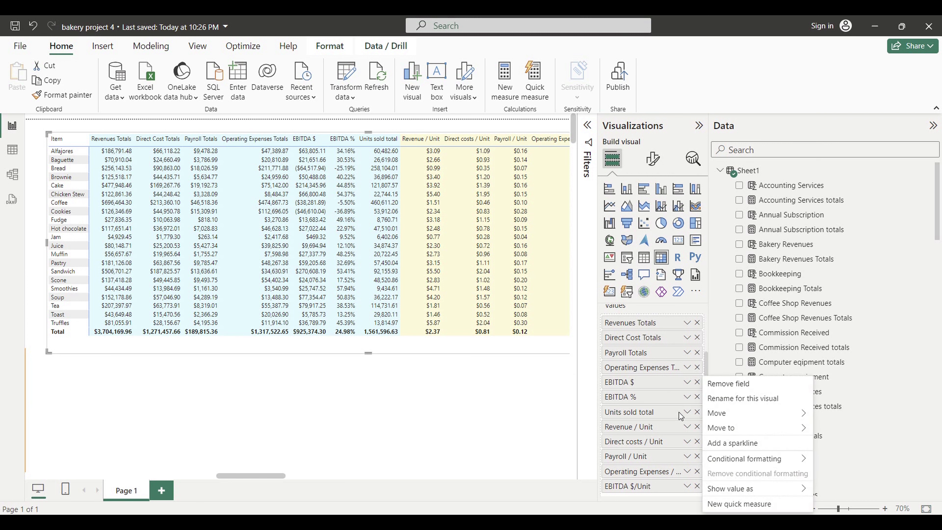
mouse_move(732, 465)
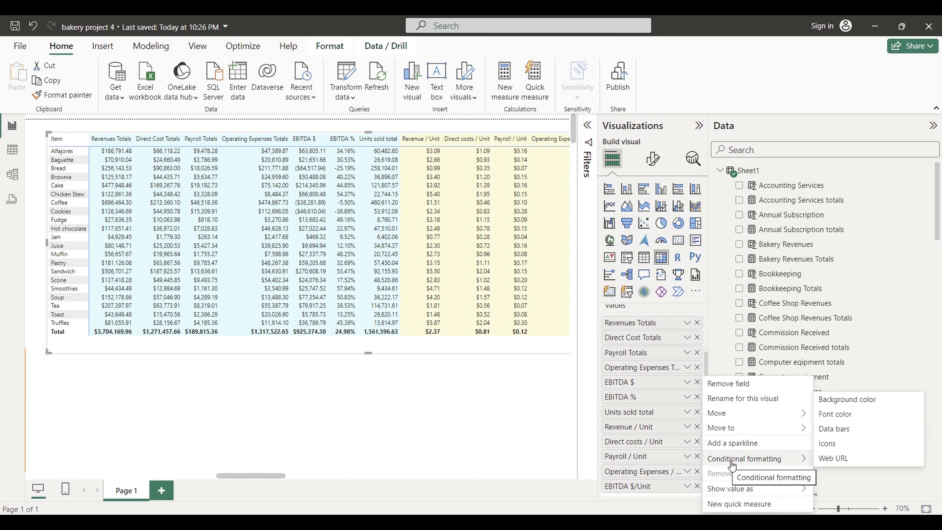
left_click(839, 400)
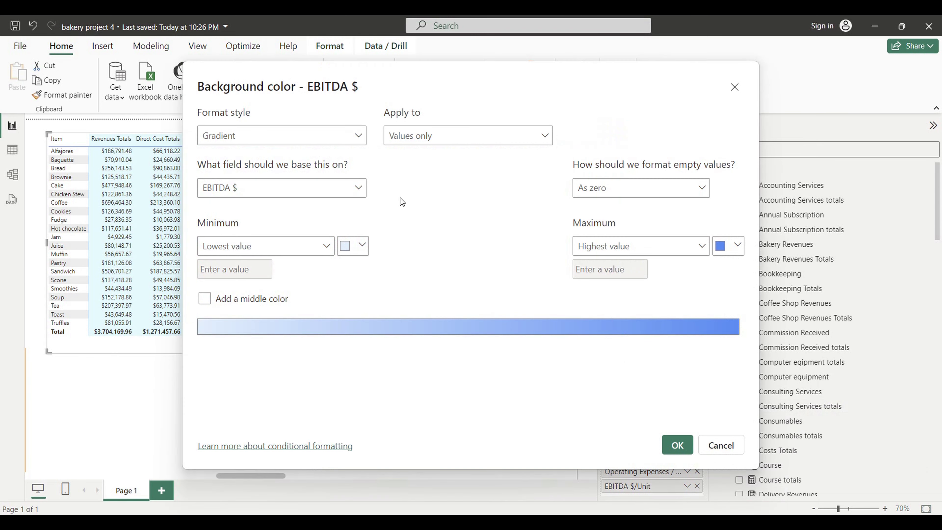
Switch EBITDA $ formatting to Rules with a -1000000 Number lower bound, applied to values and totals.
left_click(358, 136)
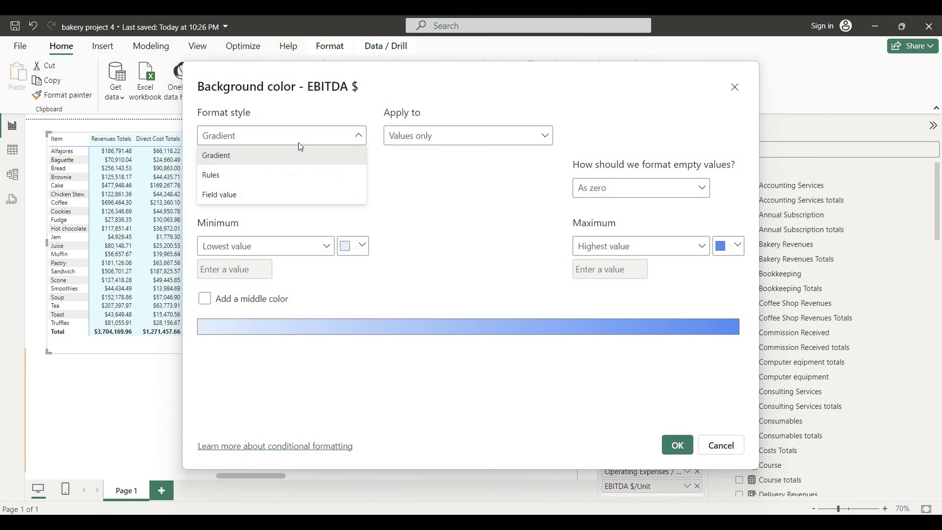
left_click(212, 175)
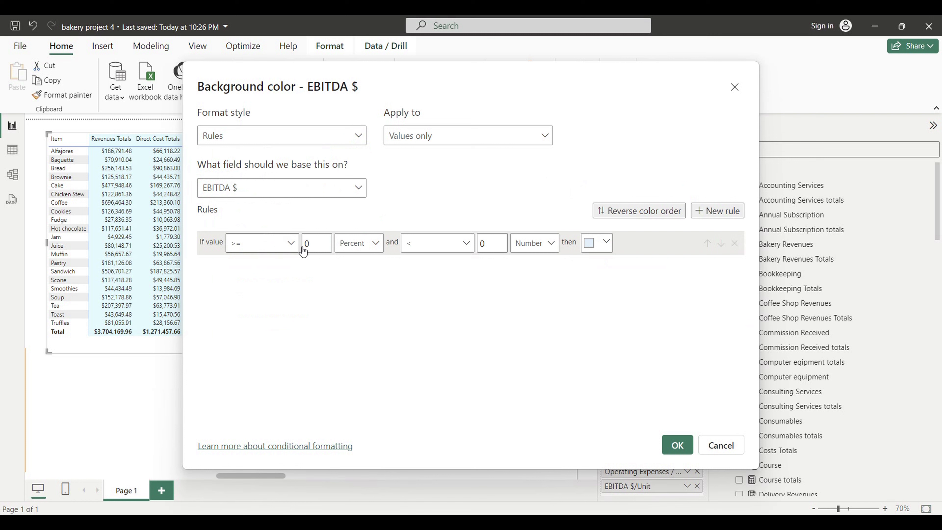
left_click(311, 244)
type("-10")
type("00000")
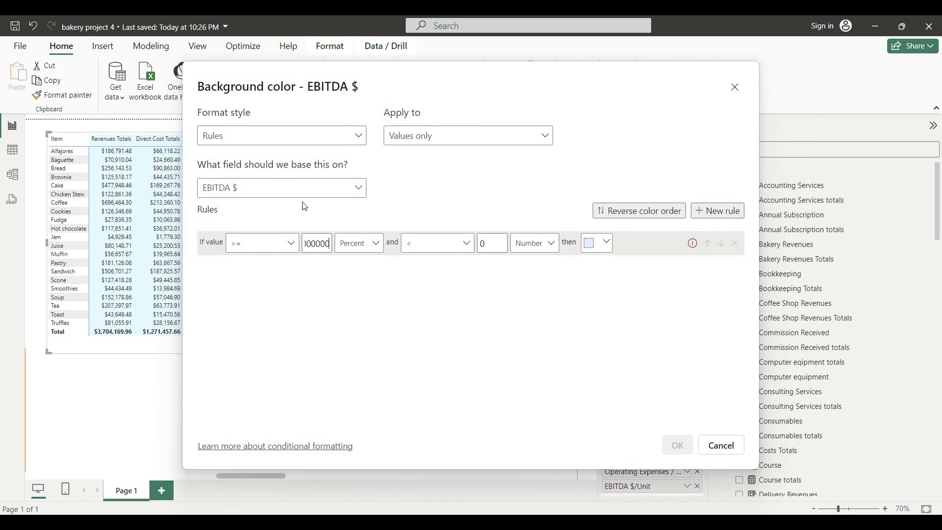
left_click(379, 244)
left_click(362, 261)
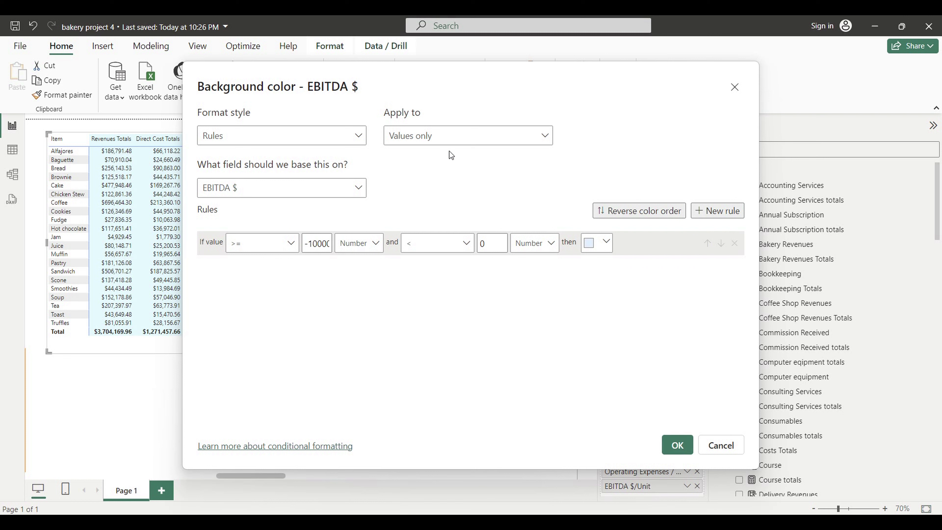
left_click(481, 136)
left_click(428, 173)
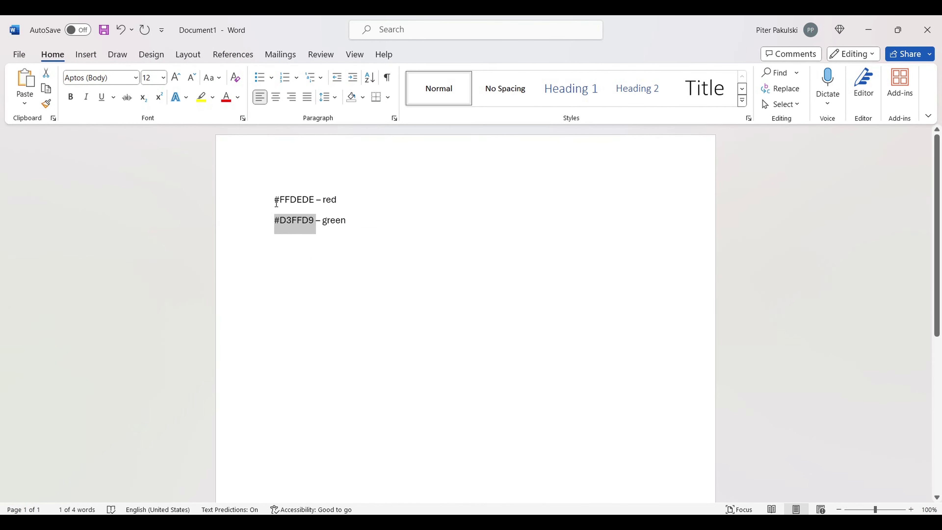
Copy #FFDEDE from the Word note and set it as the first rule's colour.
left_click_drag(277, 203, 305, 202)
key("ctrl+c")
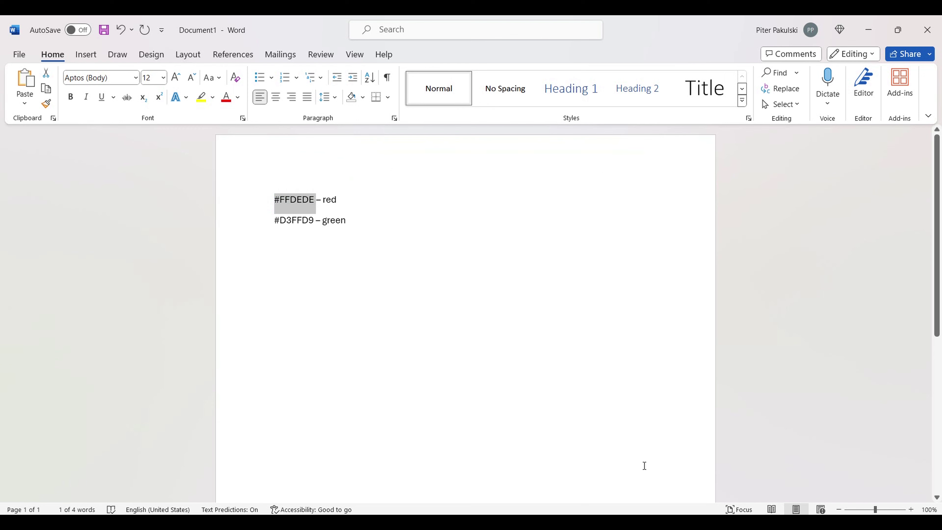
left_click(599, 527)
left_click(480, 475)
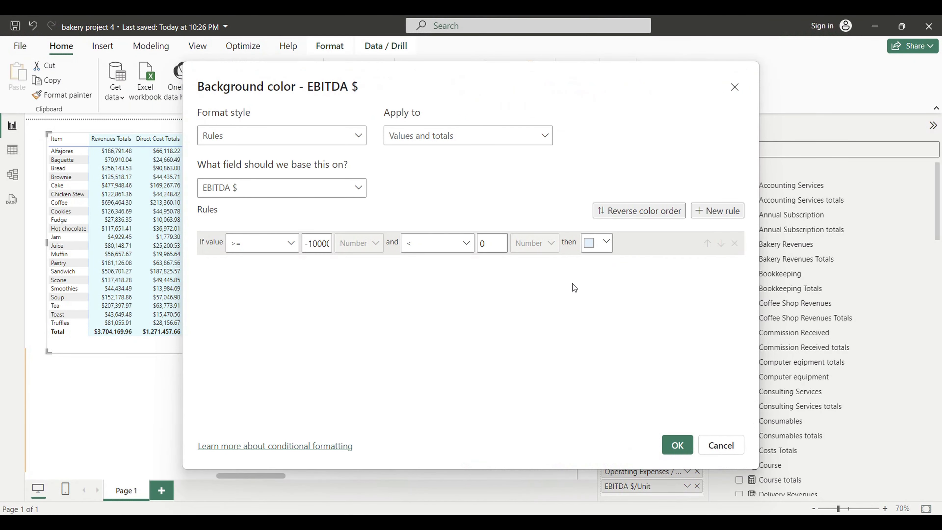
left_click(613, 249)
left_click(545, 427)
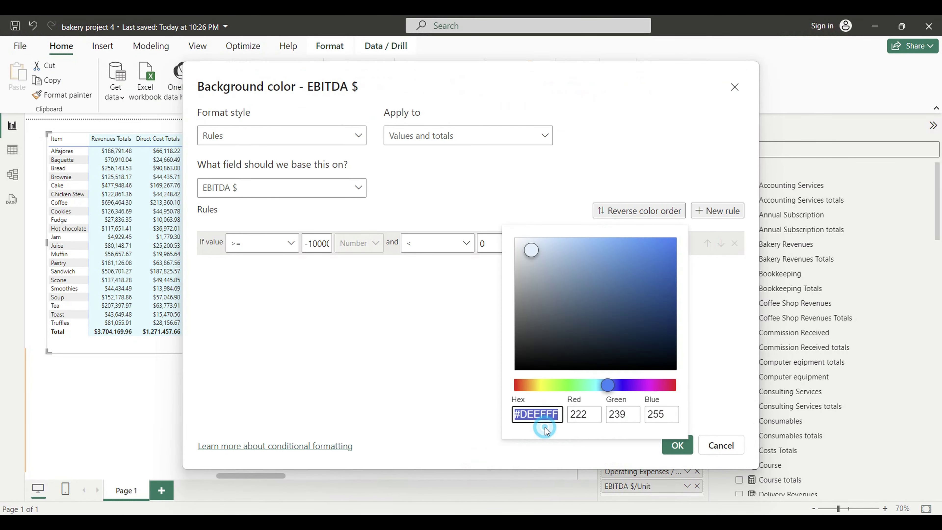
key("ctrl+v")
left_click(715, 332)
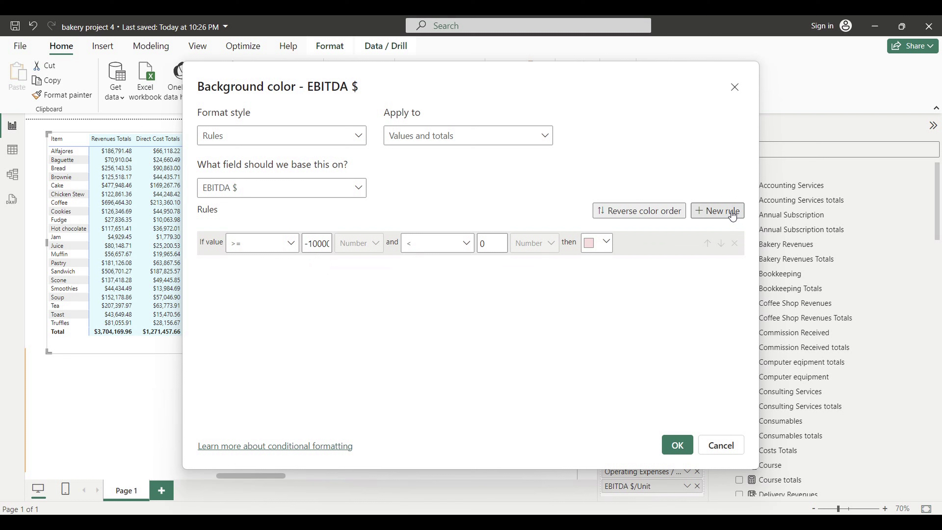
Add a second EBITDA $ rule for values > 0 and <= 1000000.
left_click(723, 211)
left_click(280, 275)
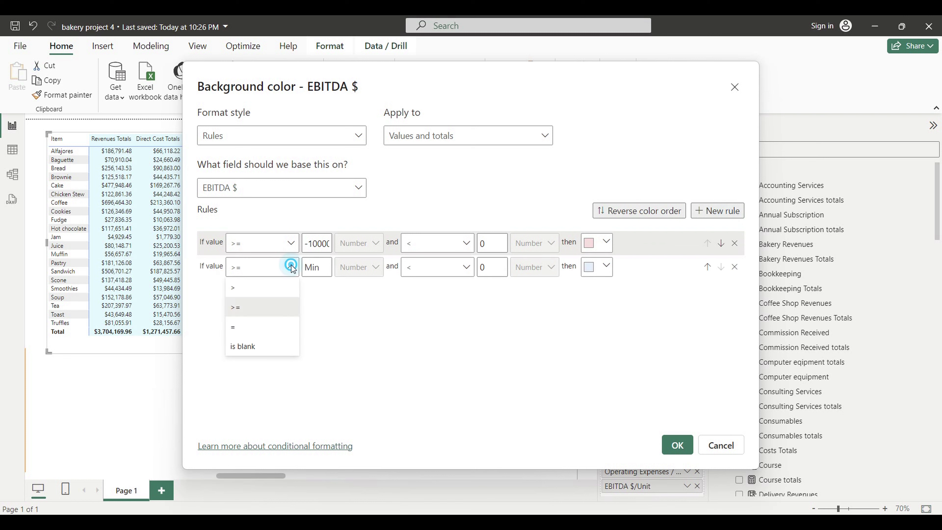
left_click(258, 289)
left_click(314, 268)
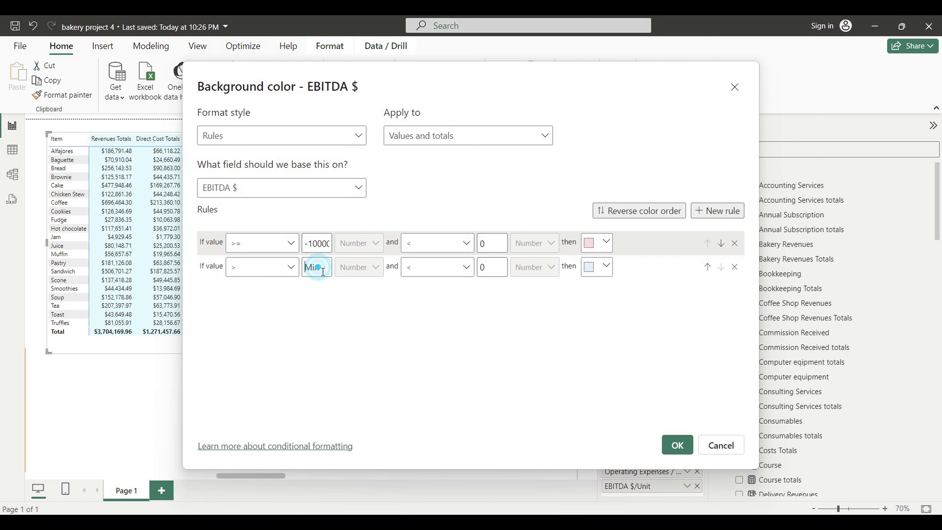
type("0")
left_click(427, 268)
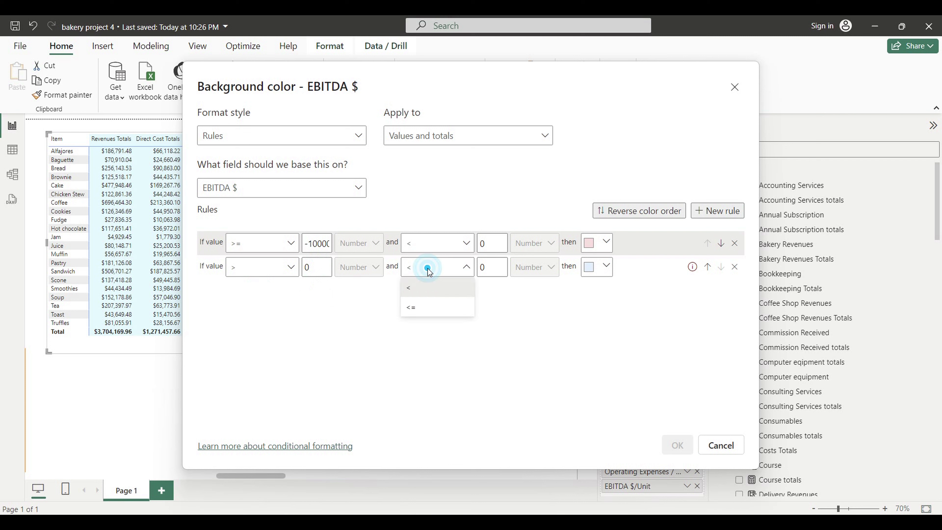
left_click(427, 312)
double_click(487, 267)
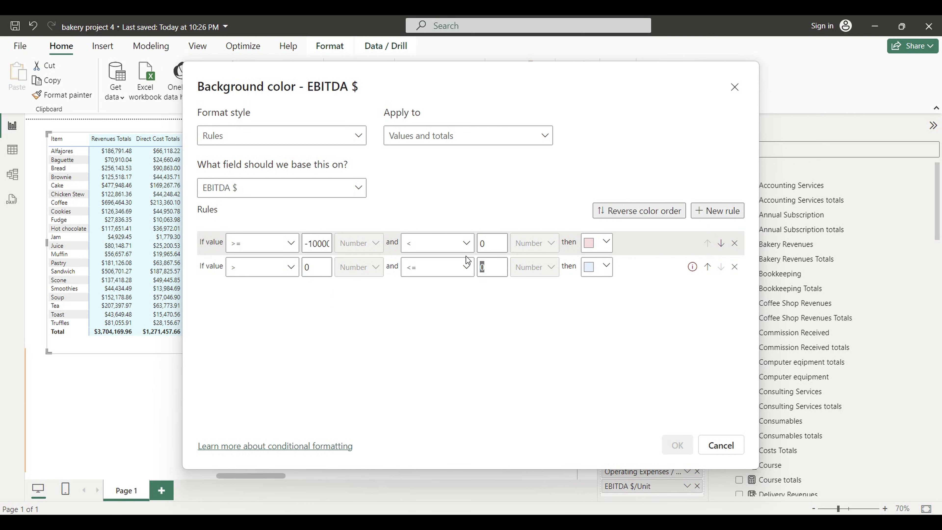
type("10")
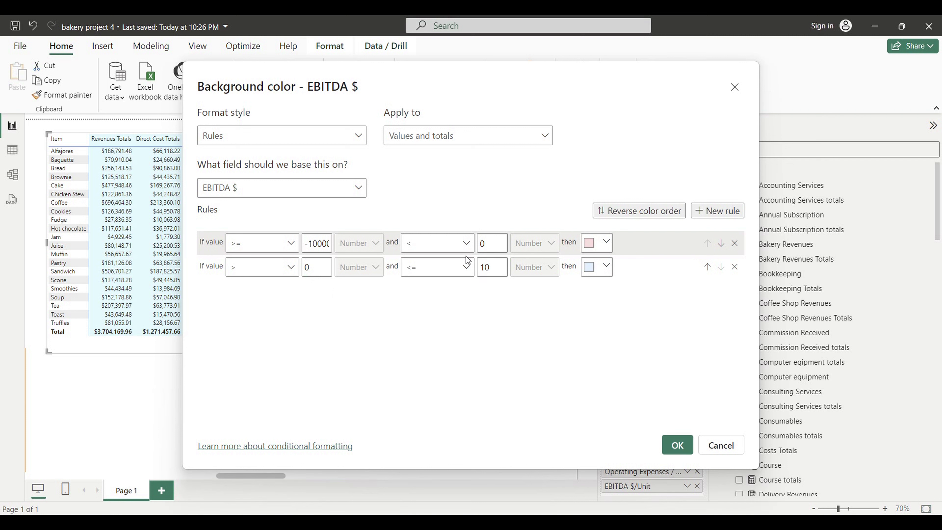
type("00000")
Colour the second rule light green #D3FFD9 from the Word note and apply the rules.
left_click(602, 267)
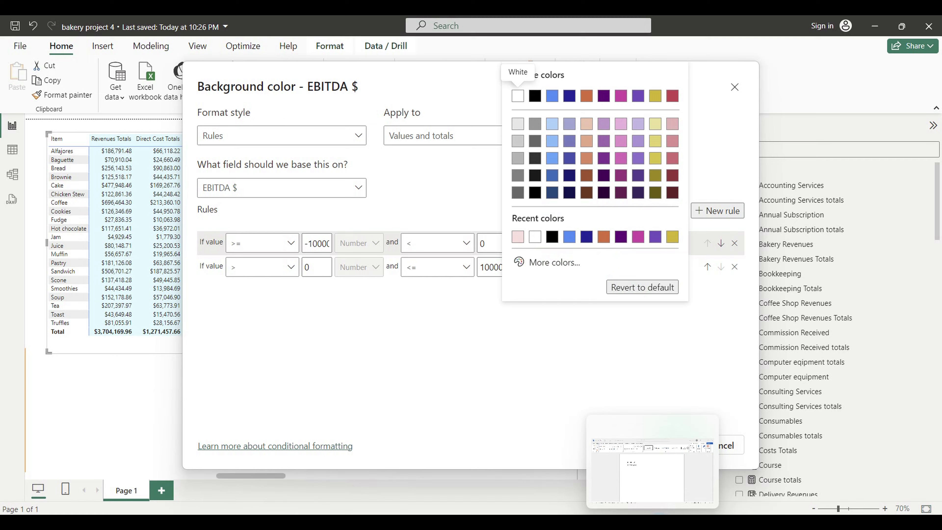
left_click(663, 513)
left_click_drag(274, 220, 311, 227)
key("ctrl+c")
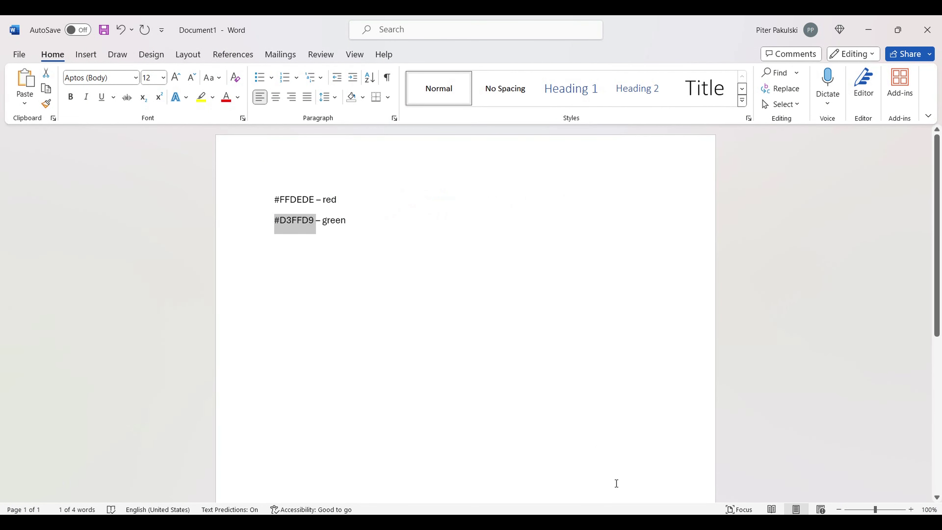
left_click(480, 473)
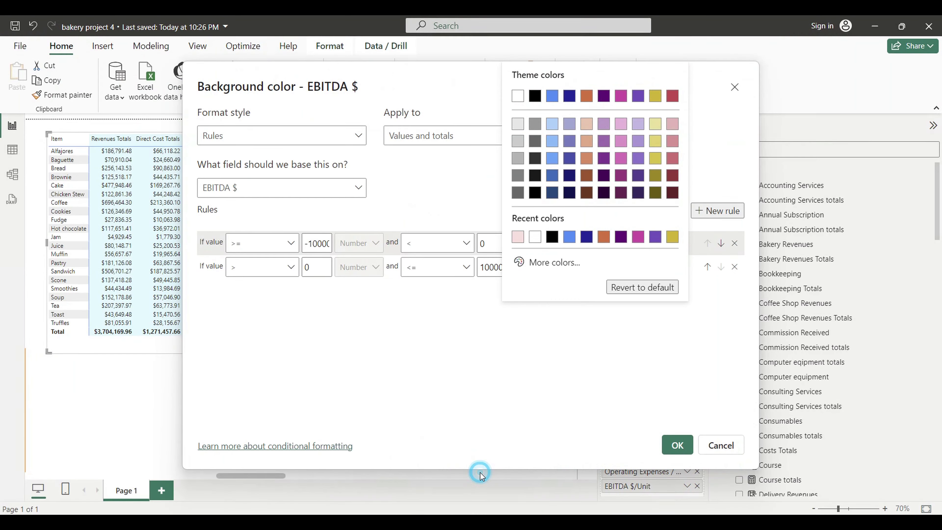
left_click(557, 262)
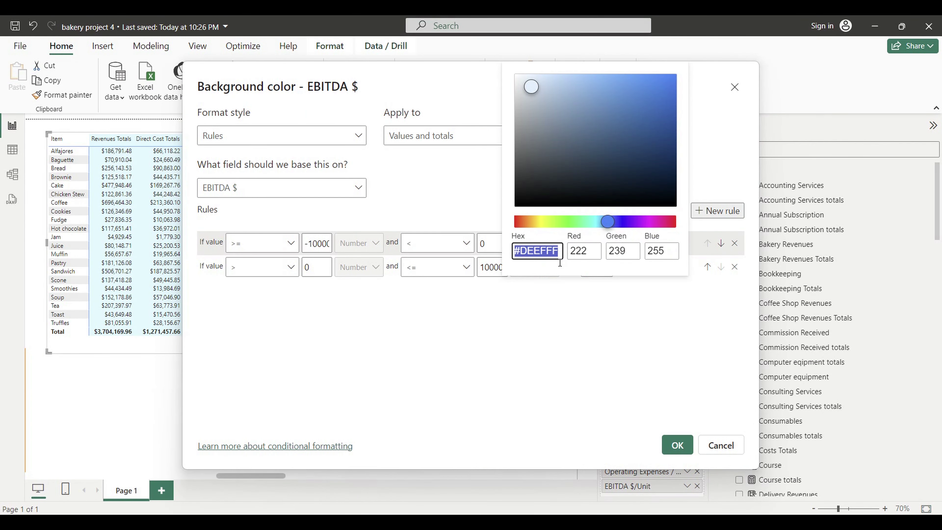
key("ctrl+v")
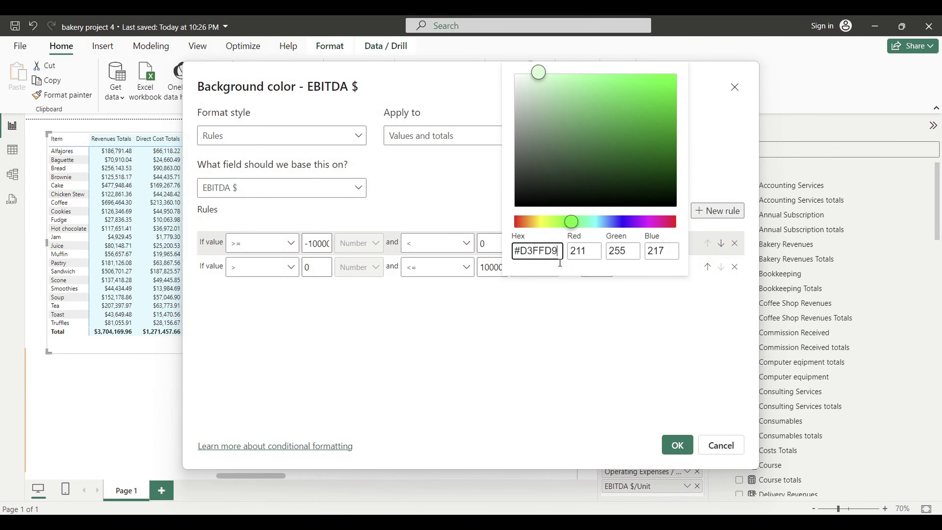
left_click(682, 450)
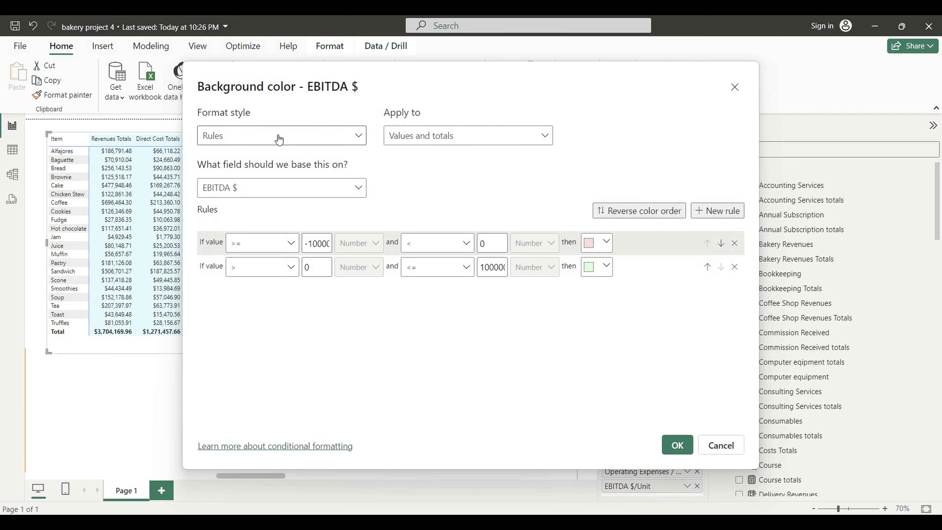
left_click(685, 447)
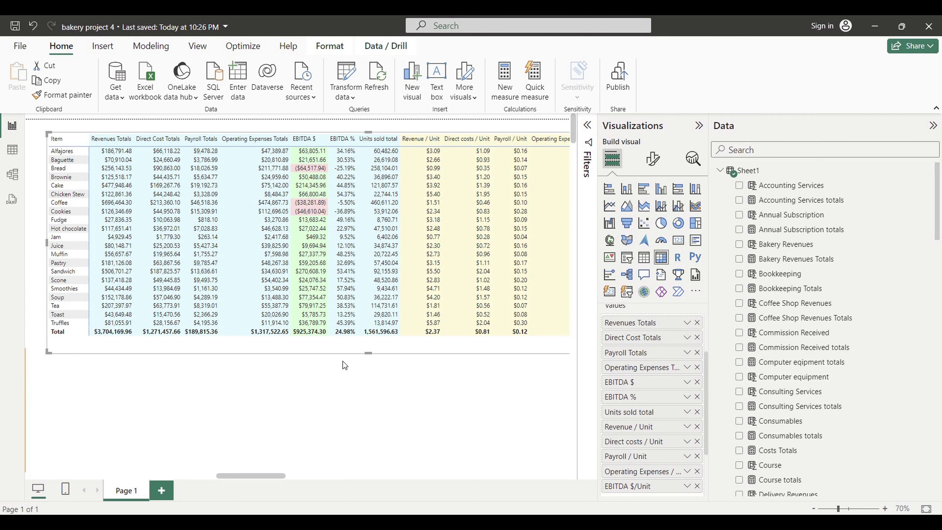
Open EBITDA % background colour formatting as Rules with a lower bound of -10000.
right_click(624, 398)
mouse_move(742, 351)
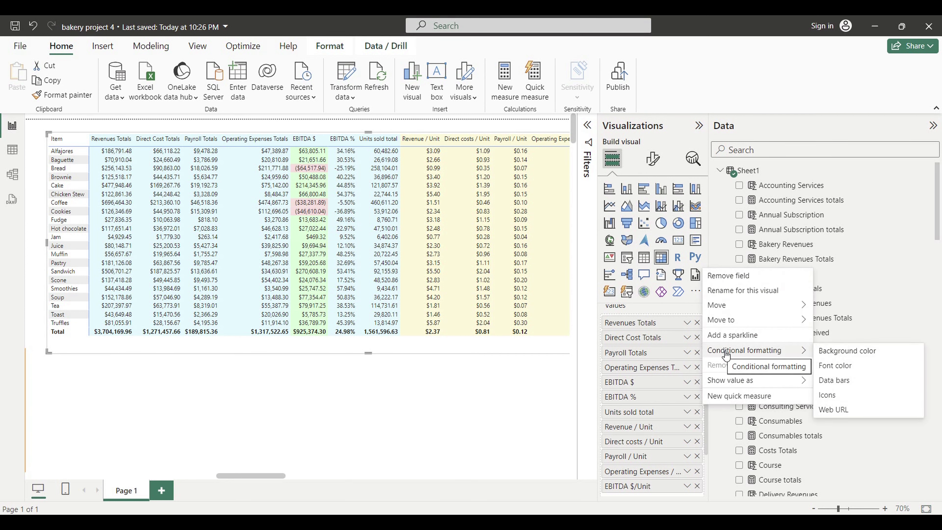
left_click(845, 353)
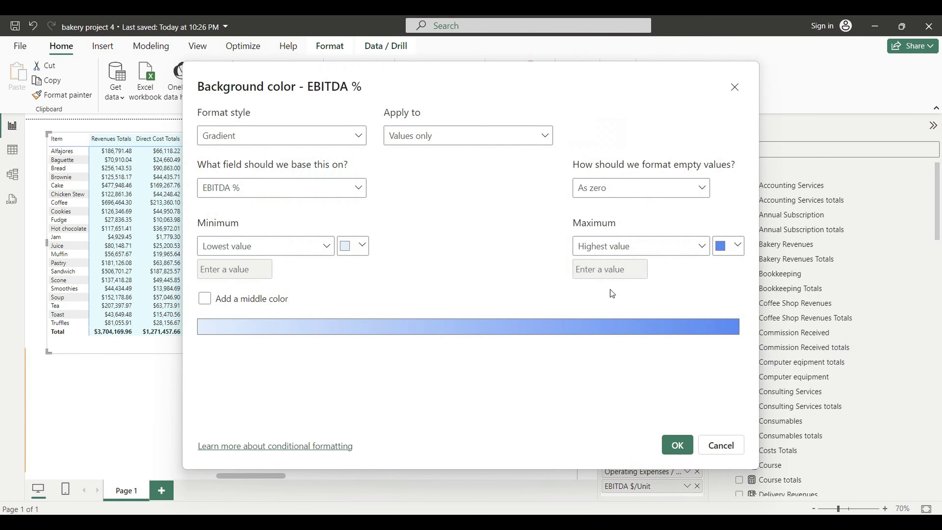
left_click(358, 136)
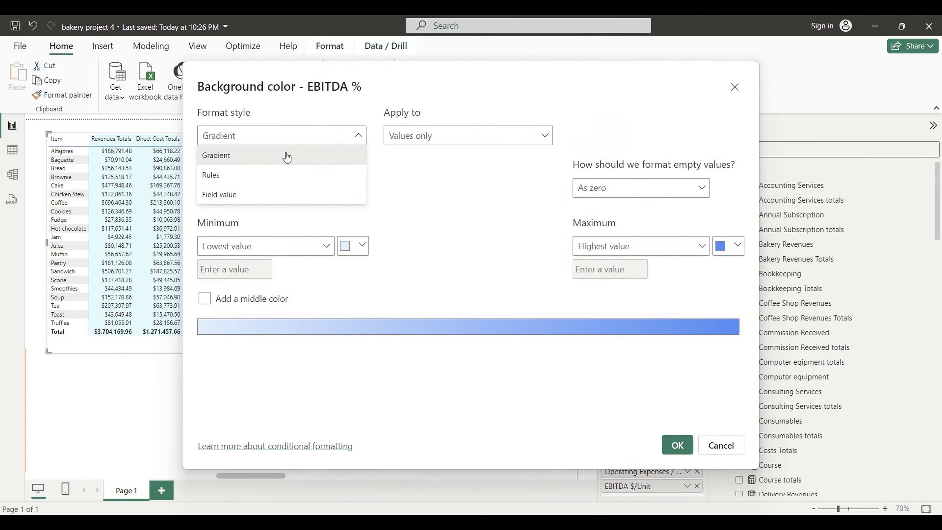
left_click(236, 175)
left_click(430, 136)
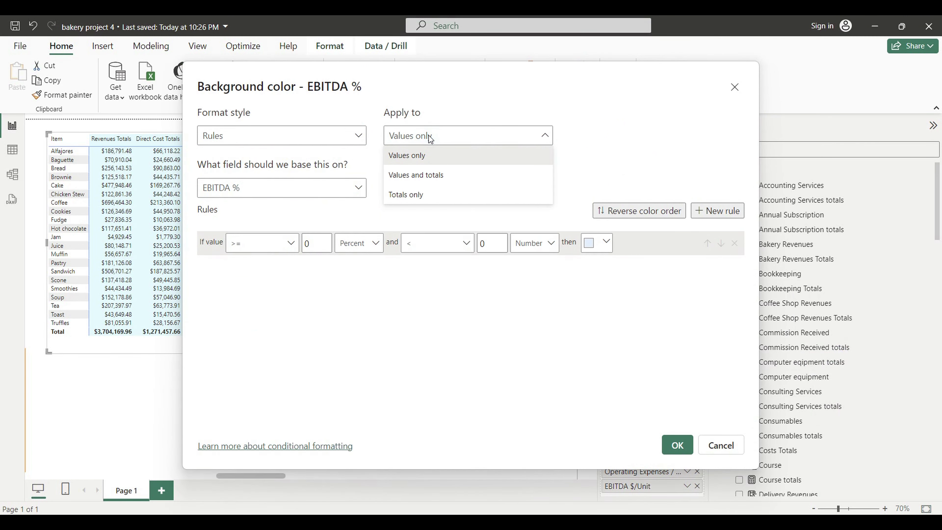
left_click(420, 179)
double_click(310, 243)
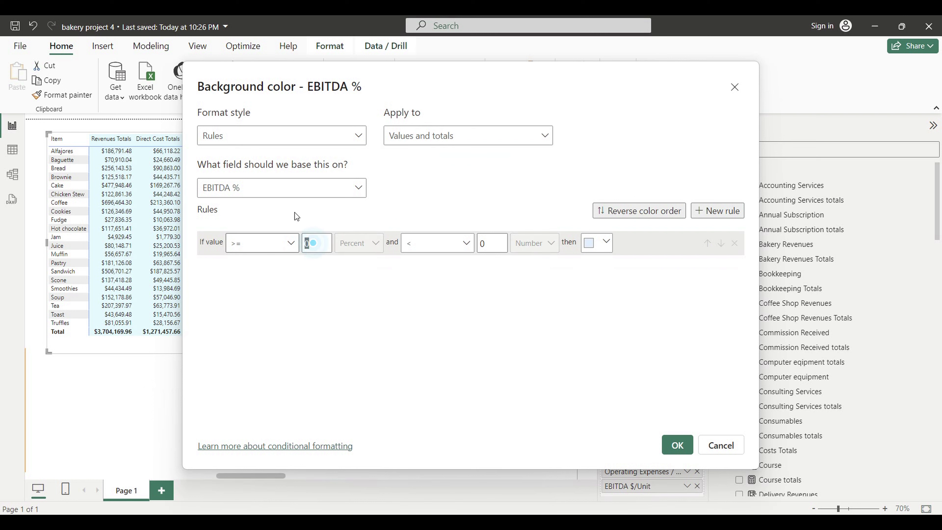
type("-10000")
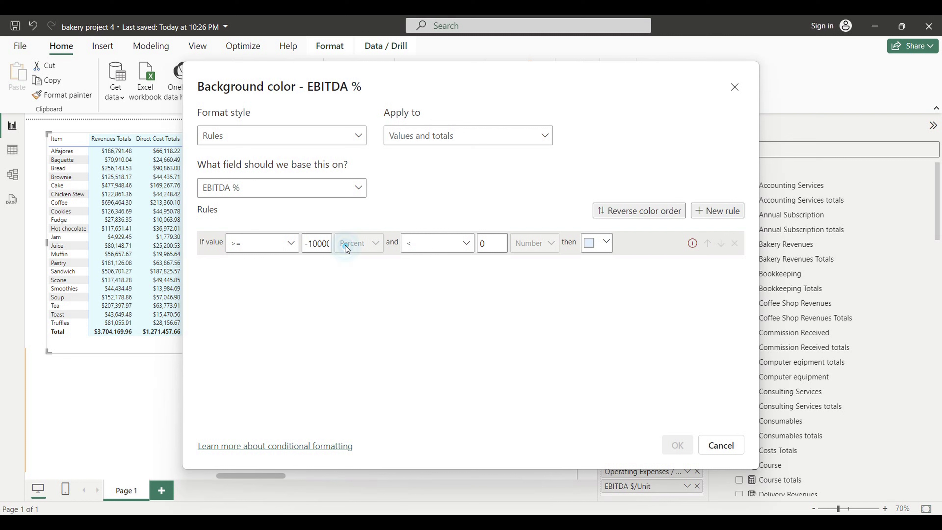
Make the lower bound a Number and apply the rule to values and totals.
left_click(410, 134)
left_click(411, 152)
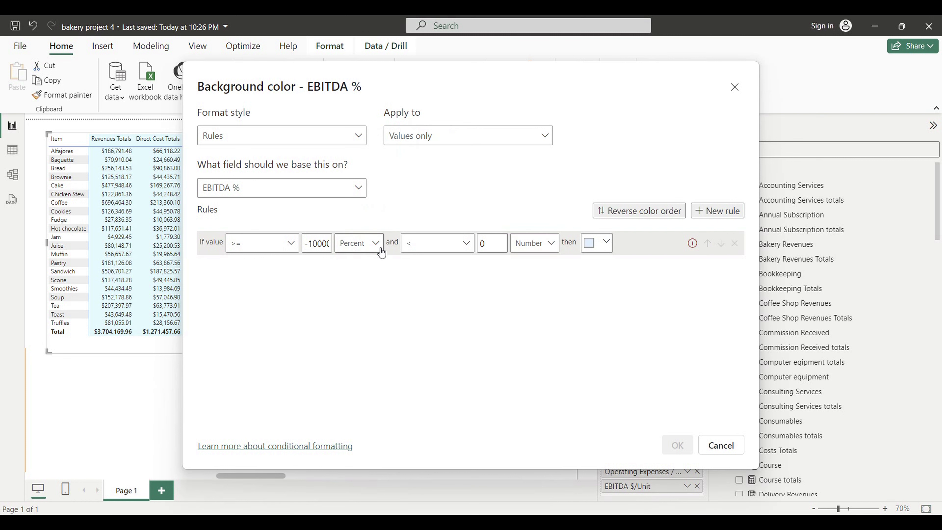
left_click(371, 243)
left_click(353, 261)
left_click(401, 136)
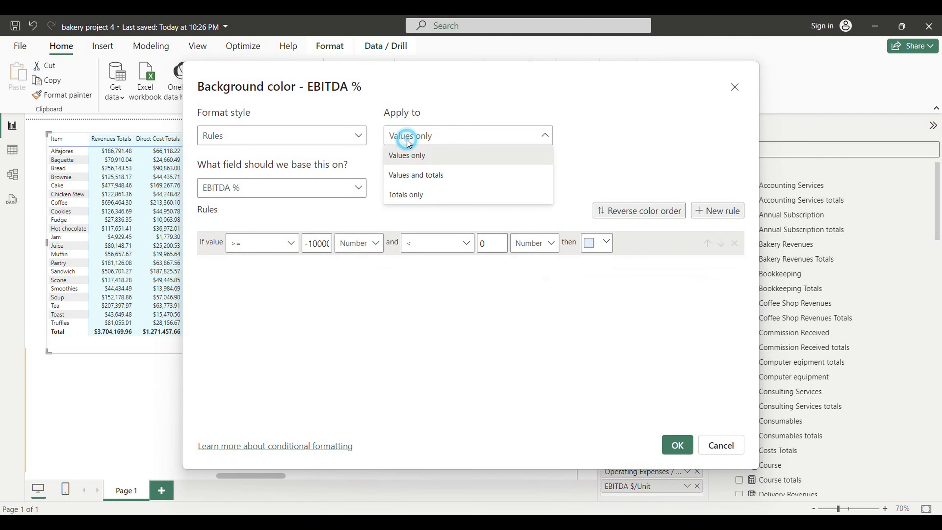
left_click(414, 174)
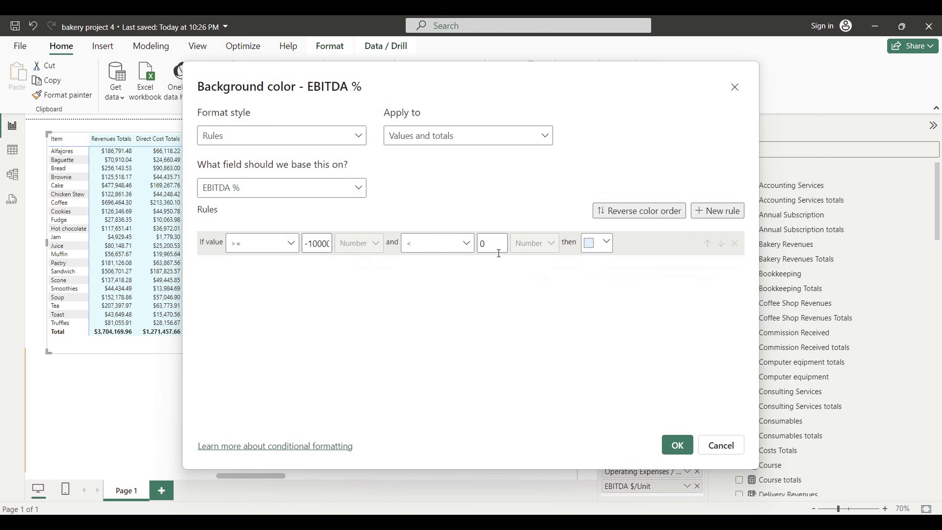
Copy the red hex code #FFDEDE from the Word note and return to the formatting dialog.
left_click(648, 464)
left_click(371, 200)
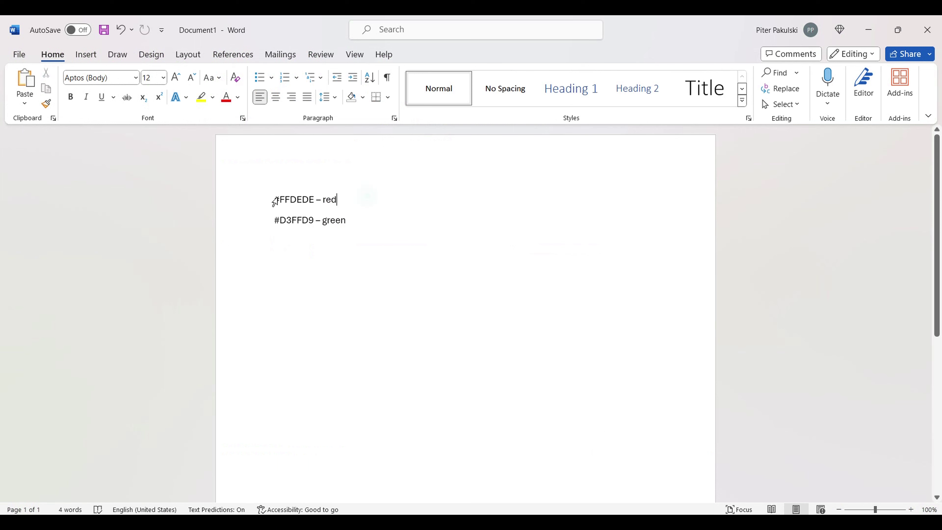
left_click_drag(275, 201, 315, 201)
key("ctrl+c")
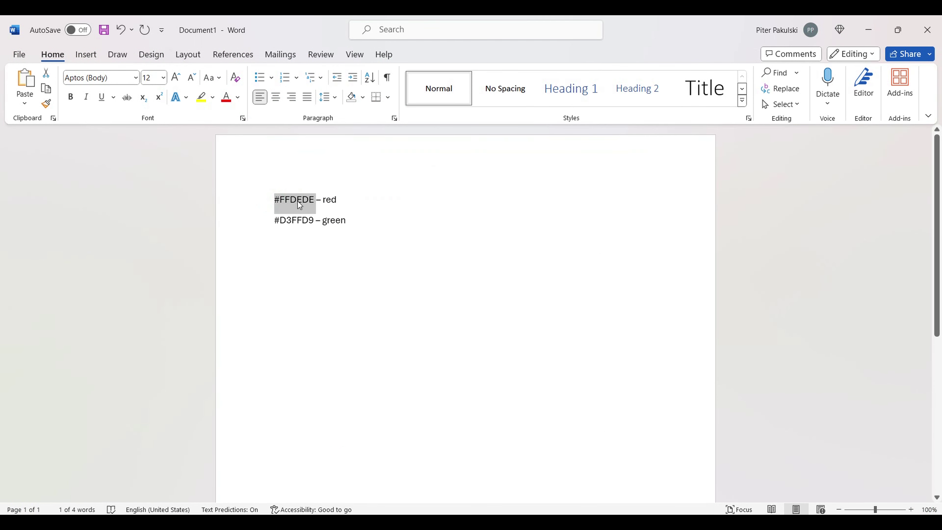
left_click(588, 519)
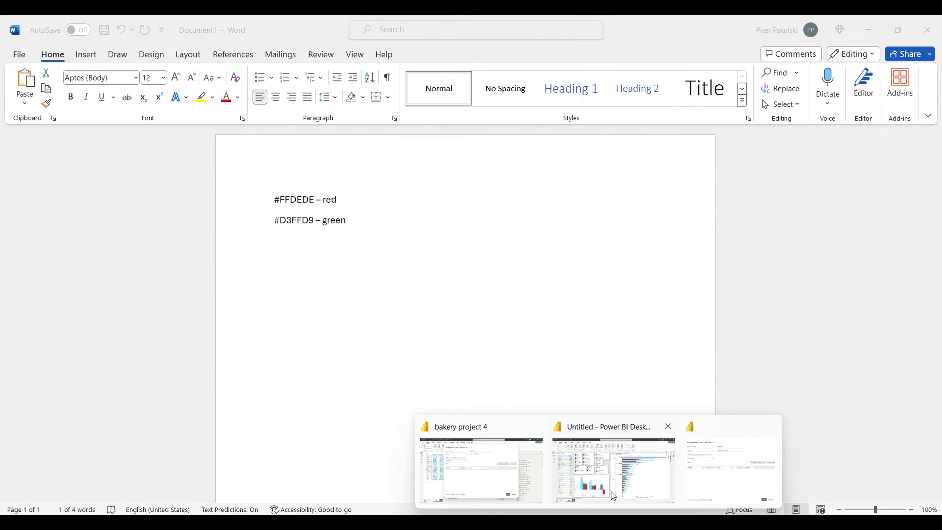
left_click(722, 479)
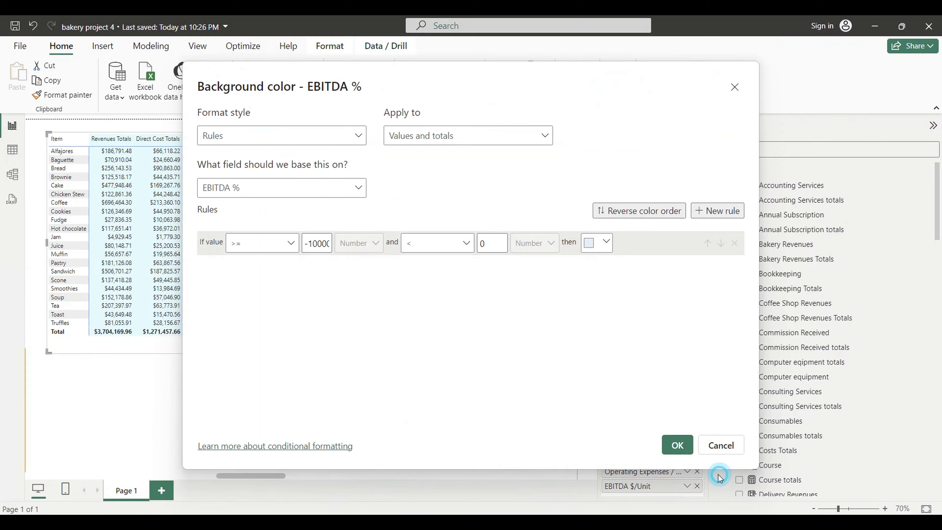
Set the first EBITDA % rule's colour to pink #FFDEDE.
left_click(606, 239)
left_click(555, 425)
double_click(542, 414)
key("ctrl+v")
left_click(489, 371)
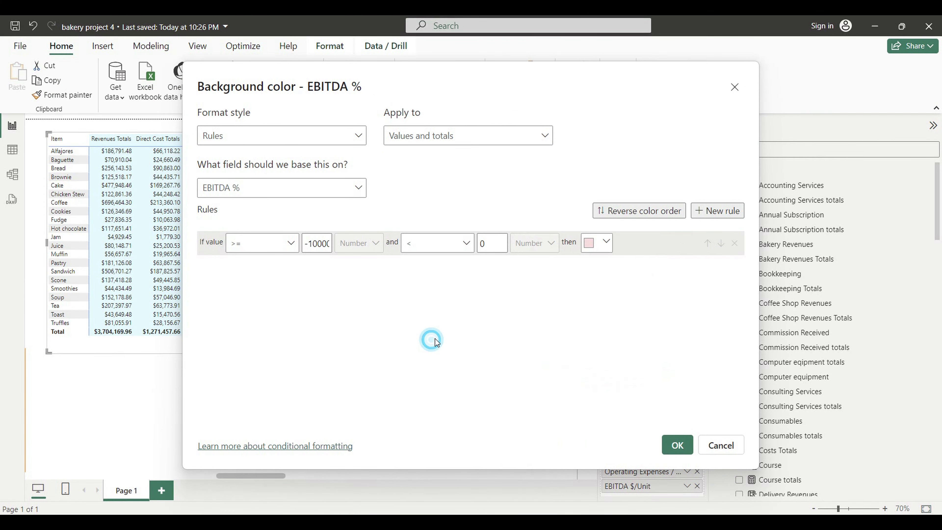
Add a second EBITDA % rule for values > 0 and <= 100000.
left_click(716, 211)
left_click(299, 273)
left_click(245, 289)
left_click(312, 268)
type("0")
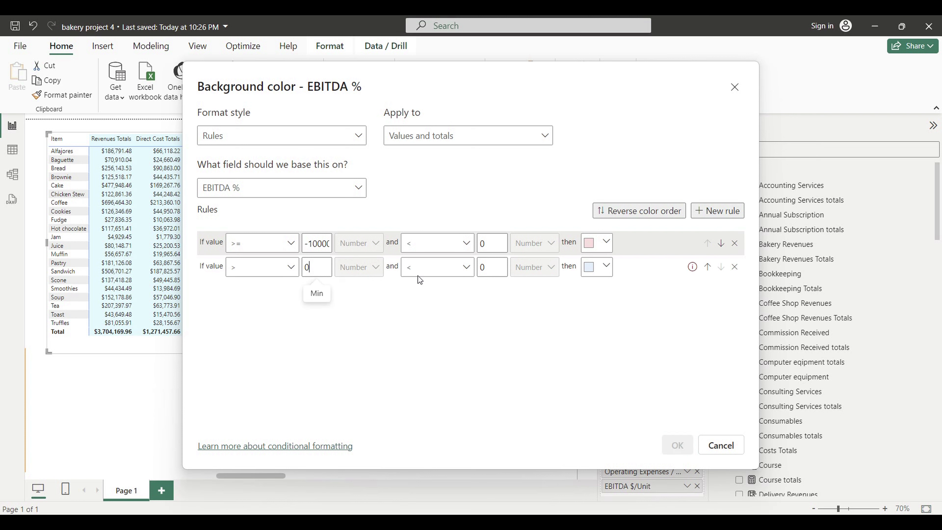
left_click(466, 267)
left_click(427, 307)
left_click(484, 268)
type("100000")
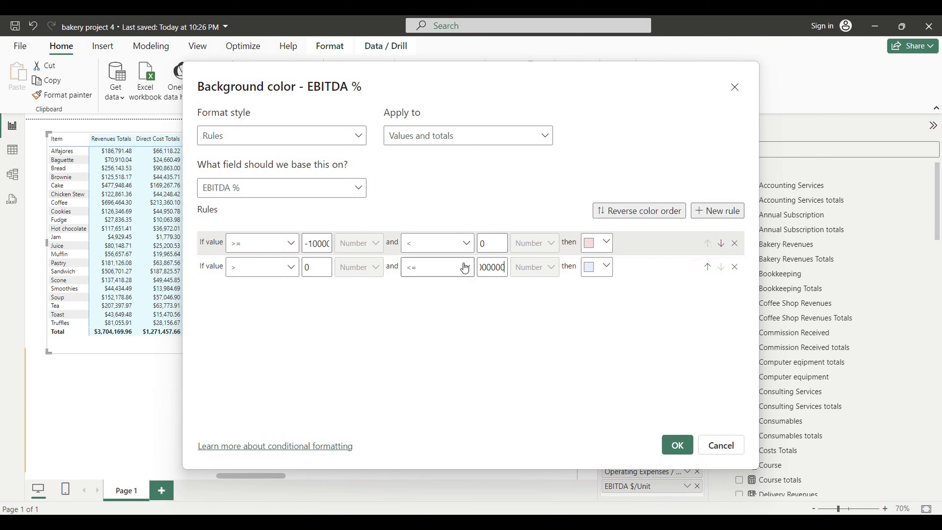
Copy the green hex code #D3FFD9 from the Word note and return to the dialog.
left_click(553, 523)
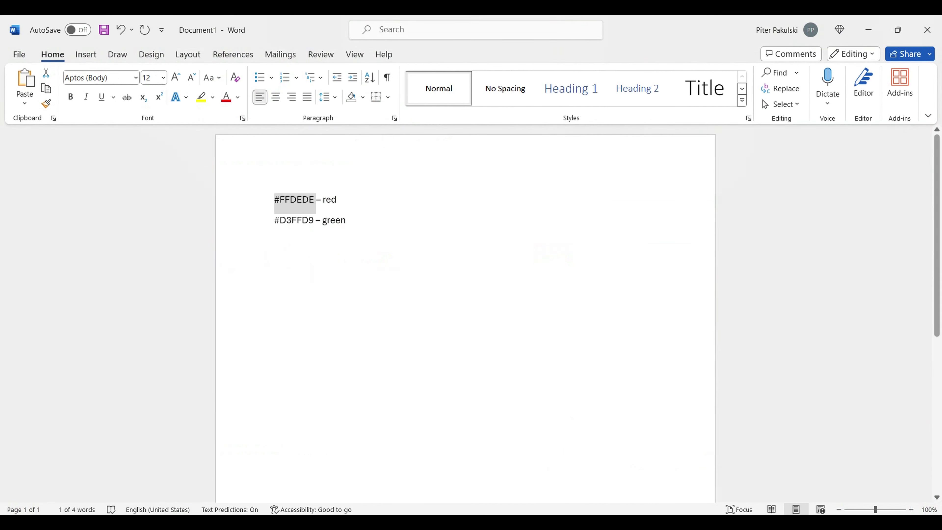
left_click_drag(274, 223, 300, 227)
key("ctrl+c")
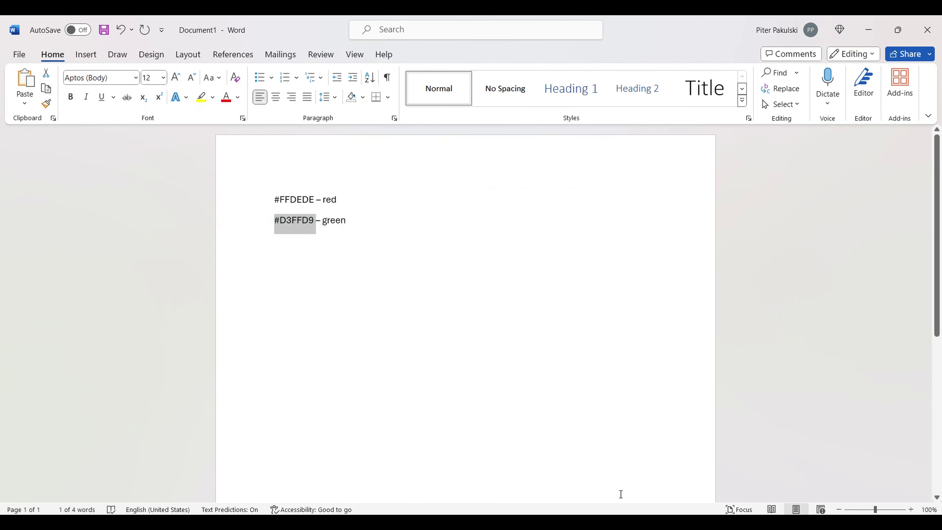
left_click(599, 523)
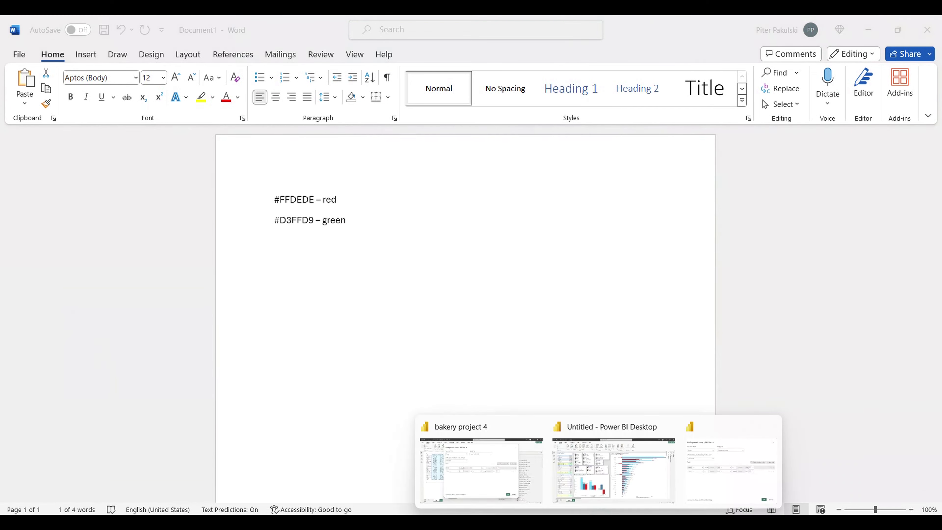
left_click(742, 486)
Colour the second EBITDA % rule #D3FFD9 and apply the background rules.
left_click(601, 267)
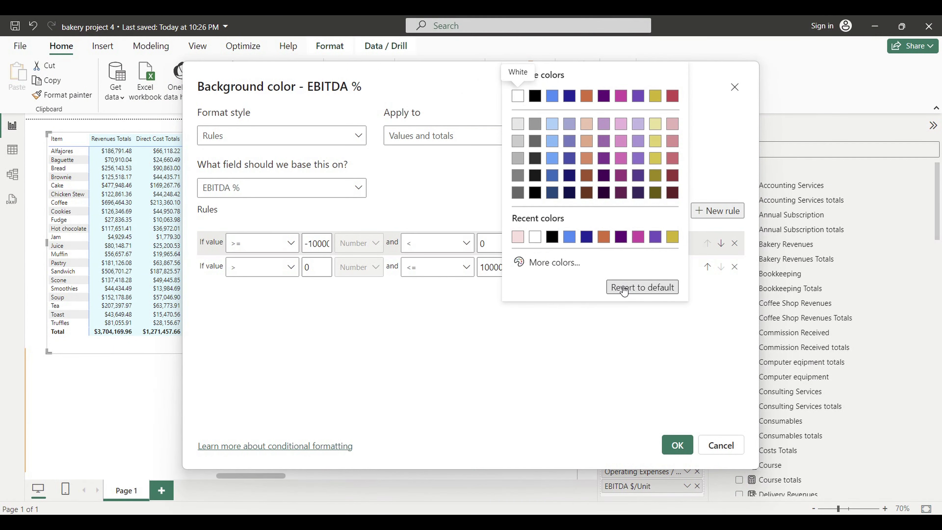
left_click(558, 264)
key("ctrl+v")
key("Return")
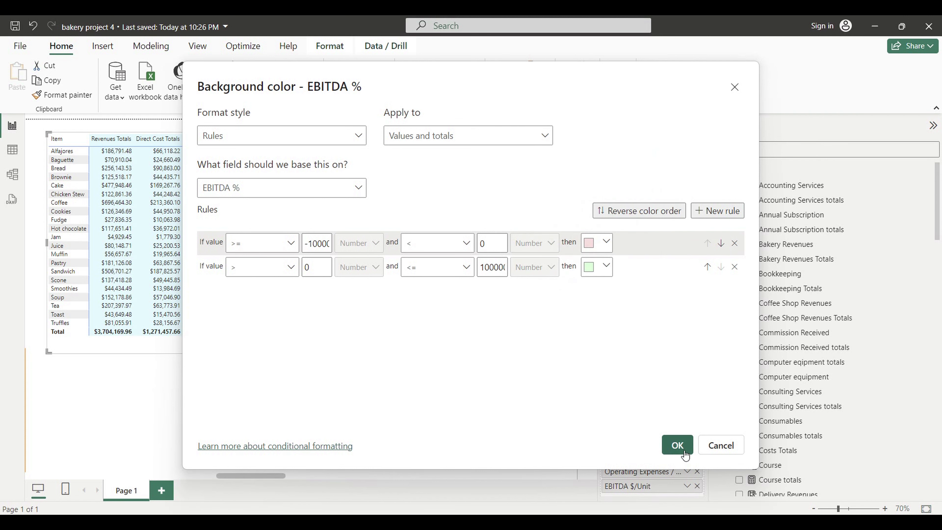
left_click(678, 445)
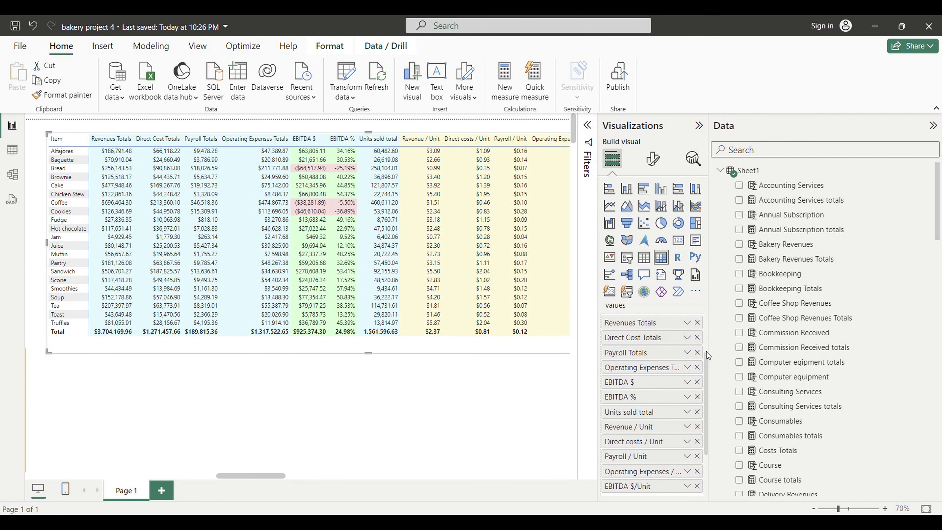
scroll(651, 398, "down", 4)
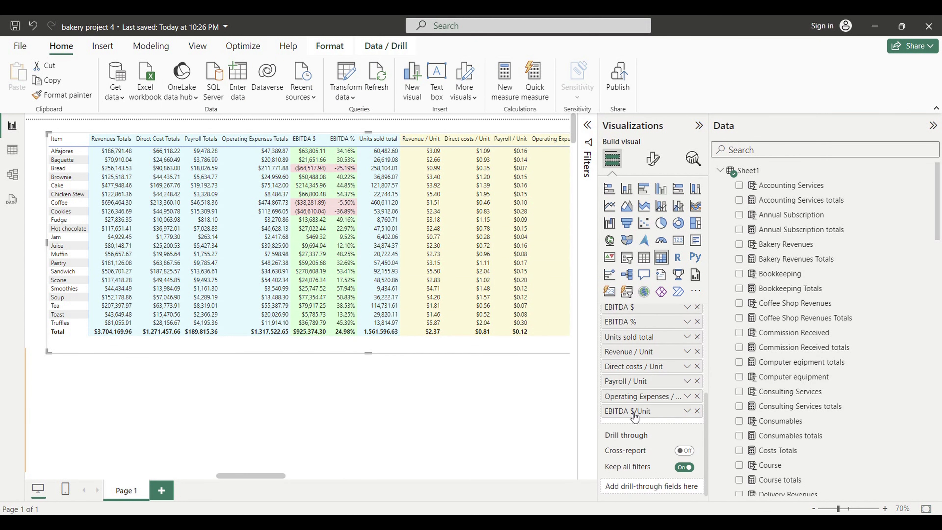
Open EBITDA $/Unit Background color formatting and switch the format style to Rules.
right_click(626, 416)
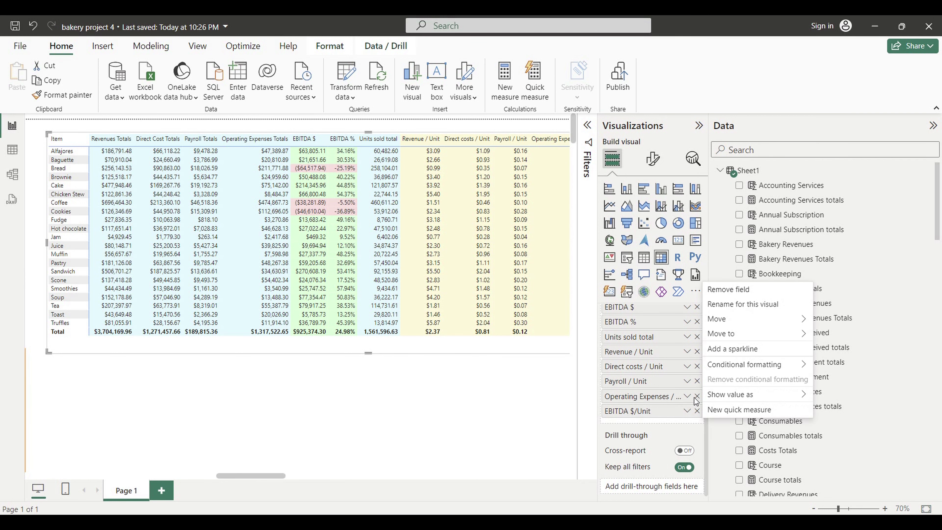
mouse_move(727, 365)
left_click(836, 367)
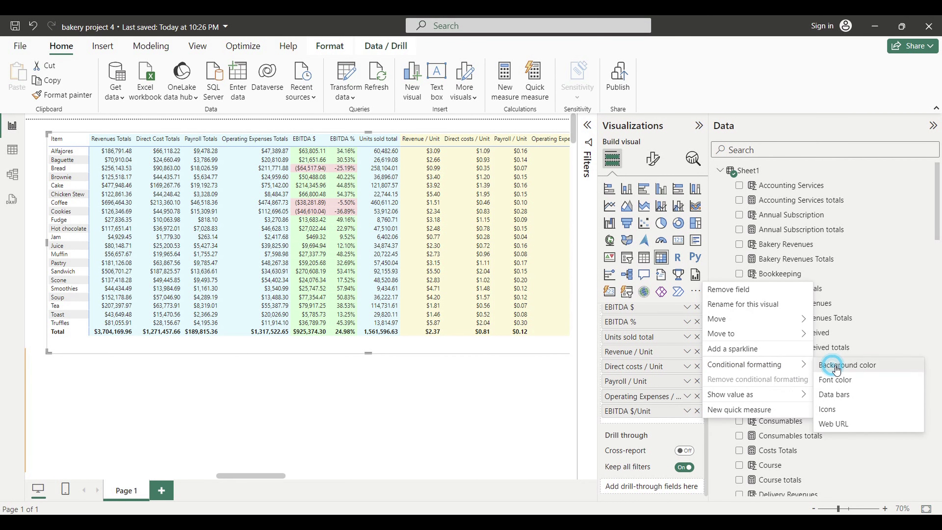
left_click(359, 136)
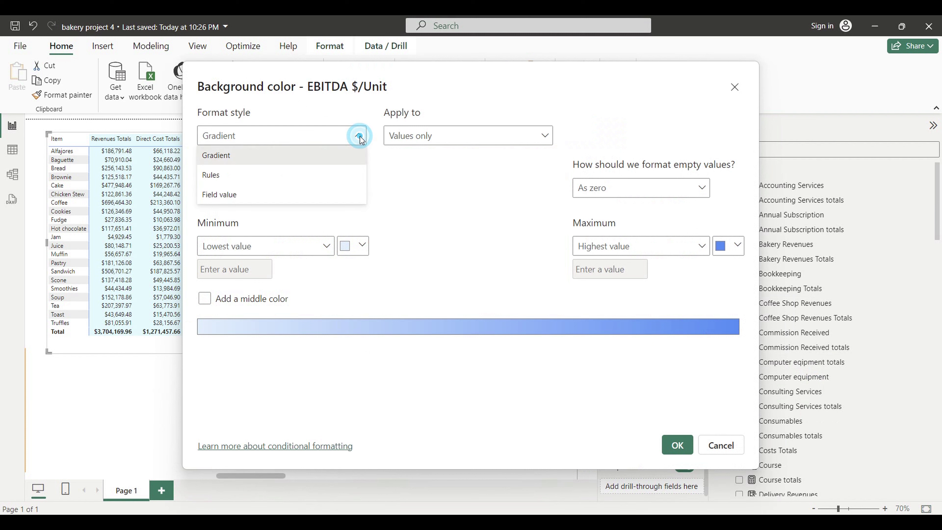
left_click(217, 176)
left_click(409, 137)
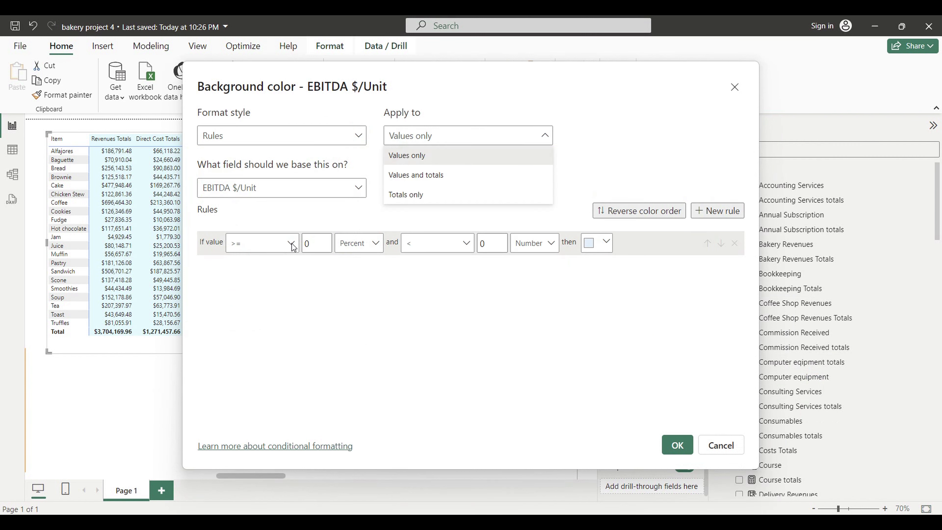
left_click(314, 245)
Set the first rule's lower bound to -10000 as Number, applied to values and totals.
left_click(313, 244)
type("-10000")
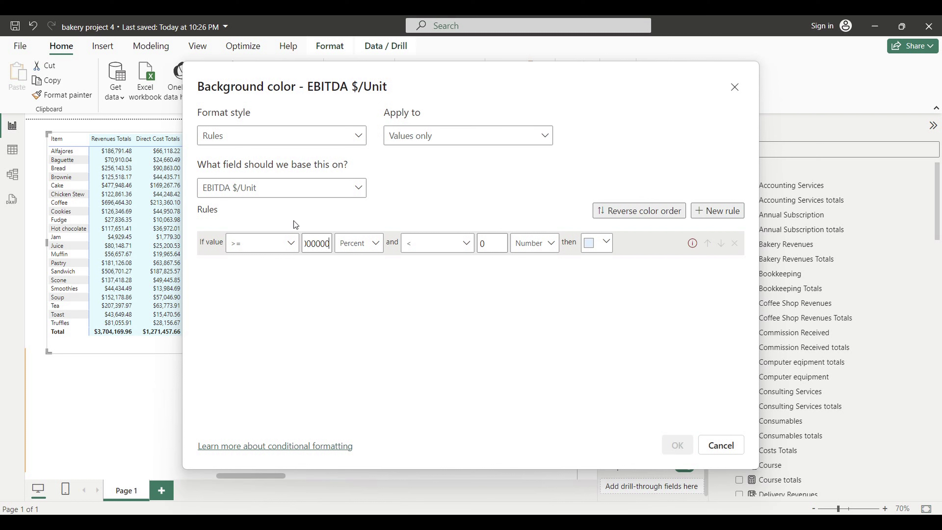
left_click(373, 242)
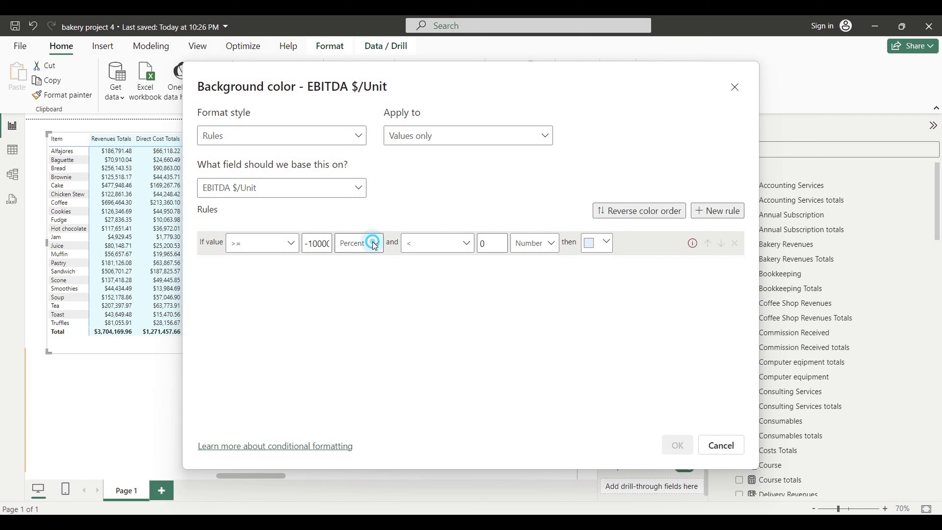
left_click(354, 260)
left_click(417, 140)
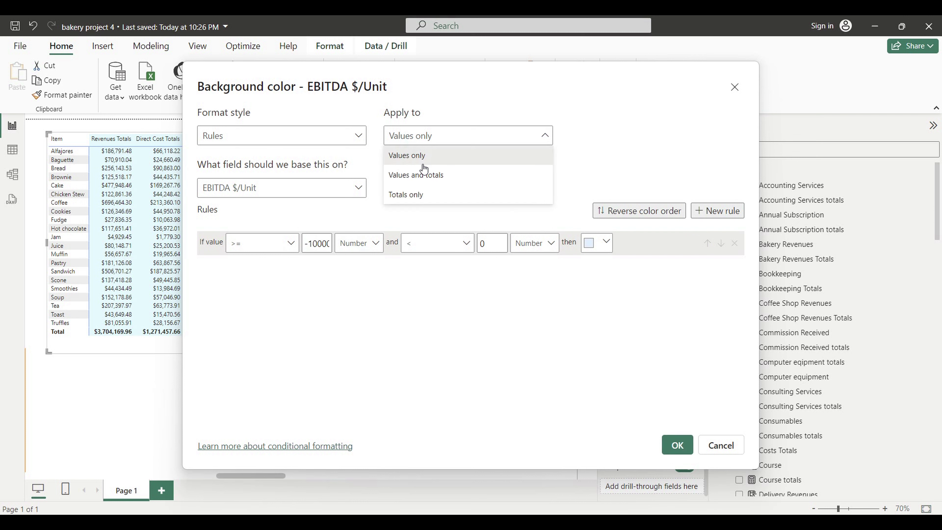
left_click(423, 176)
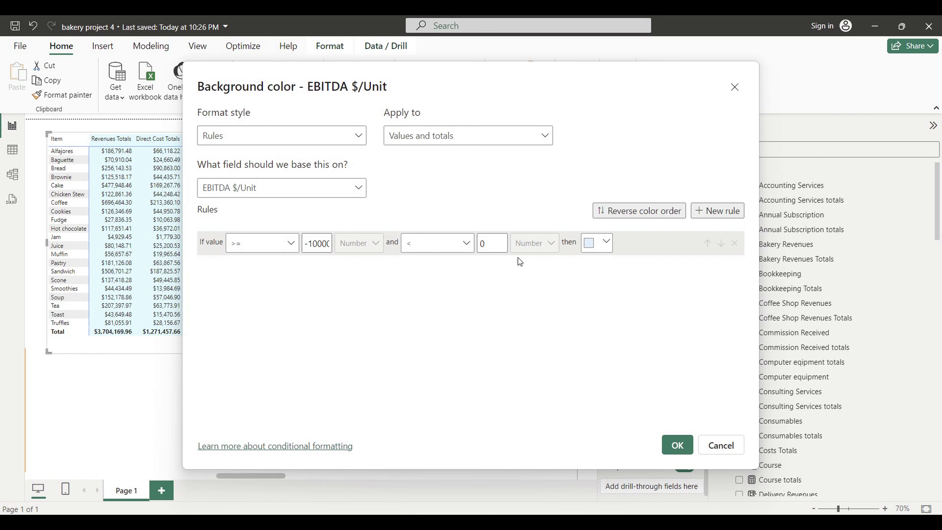
Copy the red hex code #FFDEDE from the Word note and return to the formatting dialog.
left_click(629, 464)
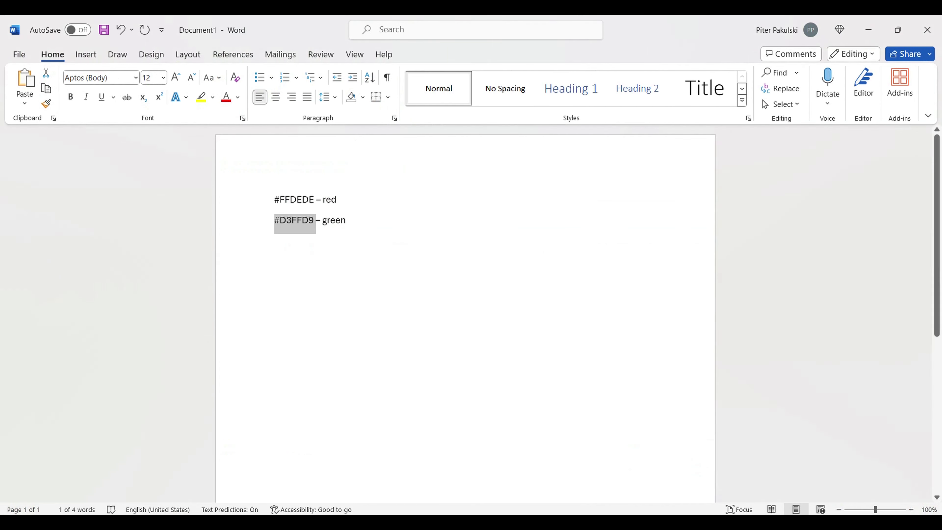
left_click_drag(274, 201, 315, 201)
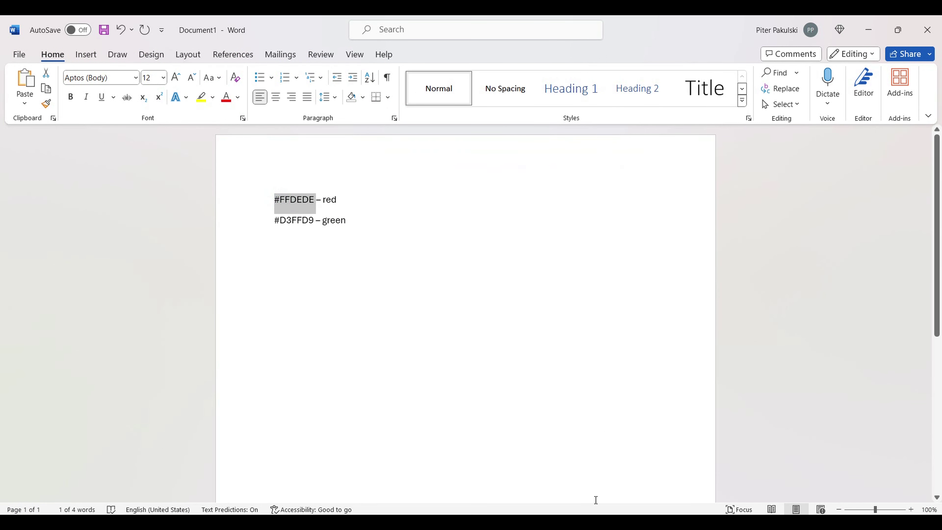
mouse_move(600, 523)
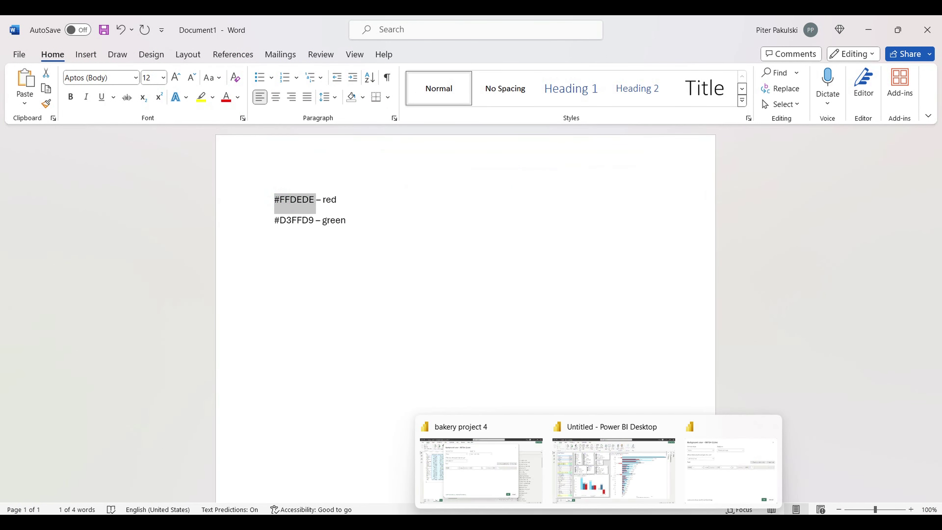
left_click(481, 471)
Set the first EBITDA $/Unit rule's colour to pink #FFDEDE.
left_click(608, 244)
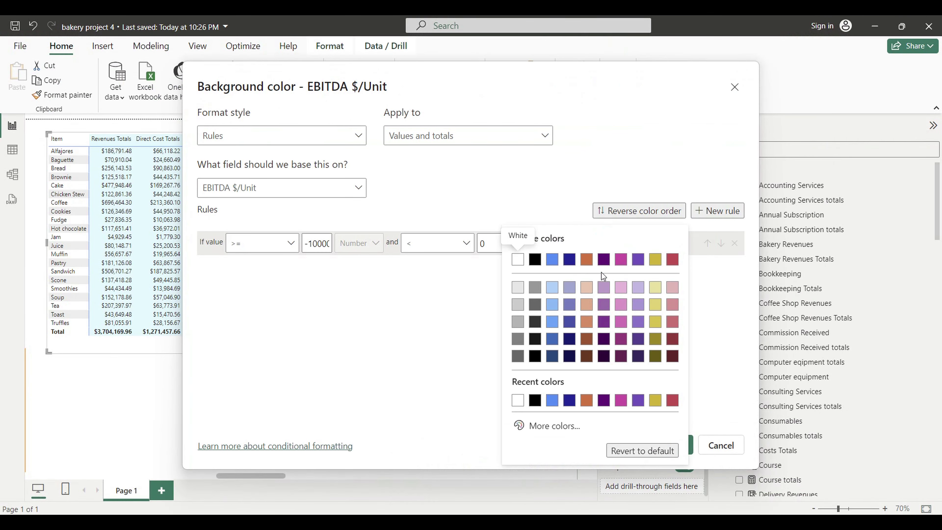
left_click(551, 427)
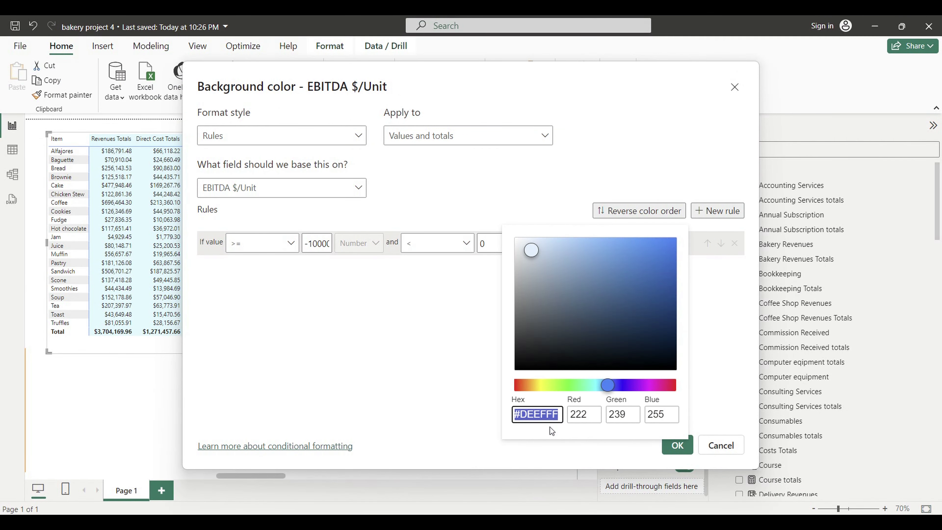
type("#FFDEDE")
left_click(709, 402)
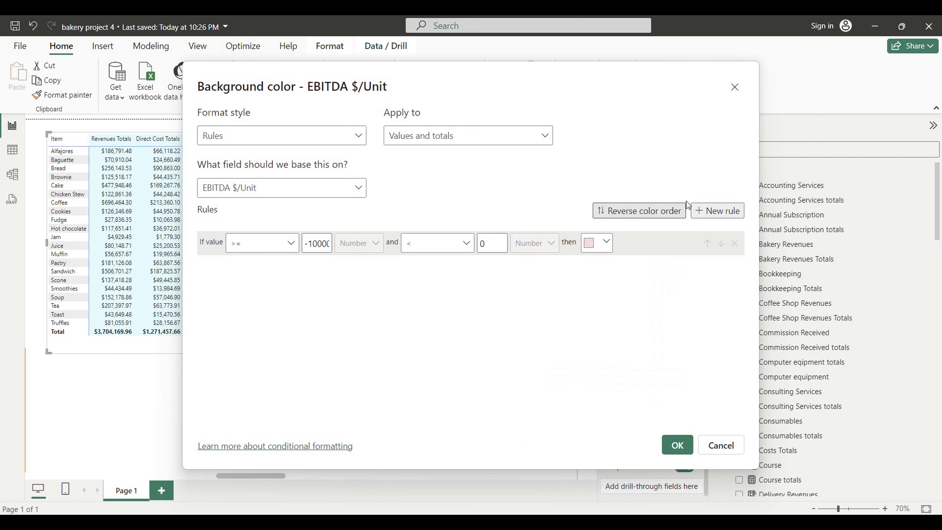
Add a second rule covering values greater than 0 and less than or equal to 100000.
left_click(723, 214)
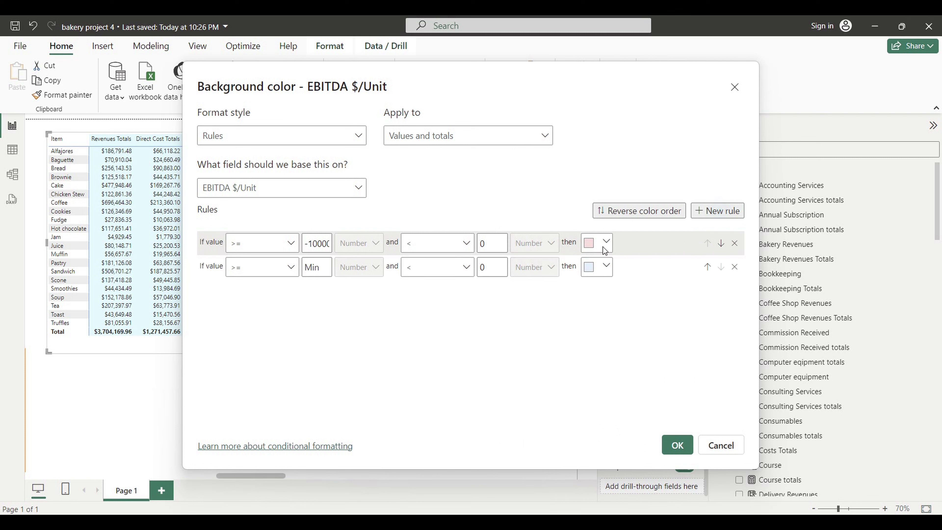
left_click(291, 268)
left_click(248, 292)
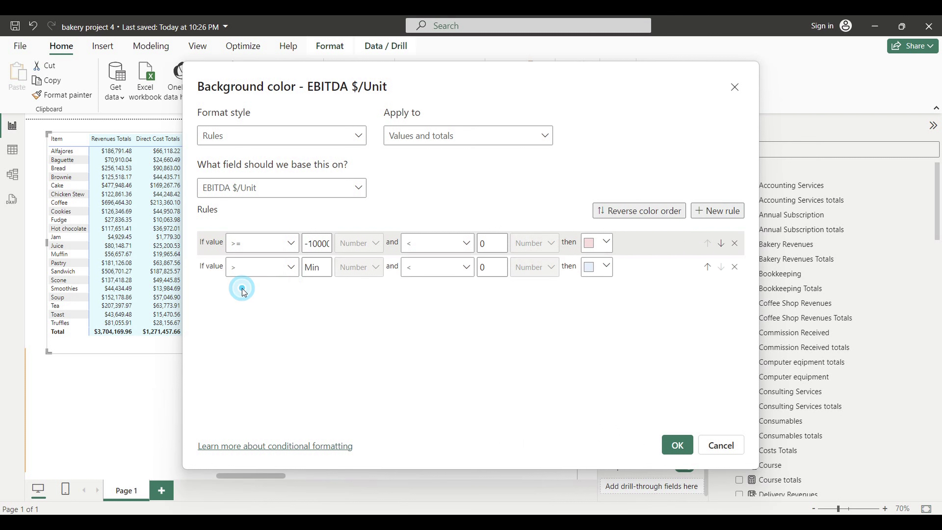
left_click(326, 273)
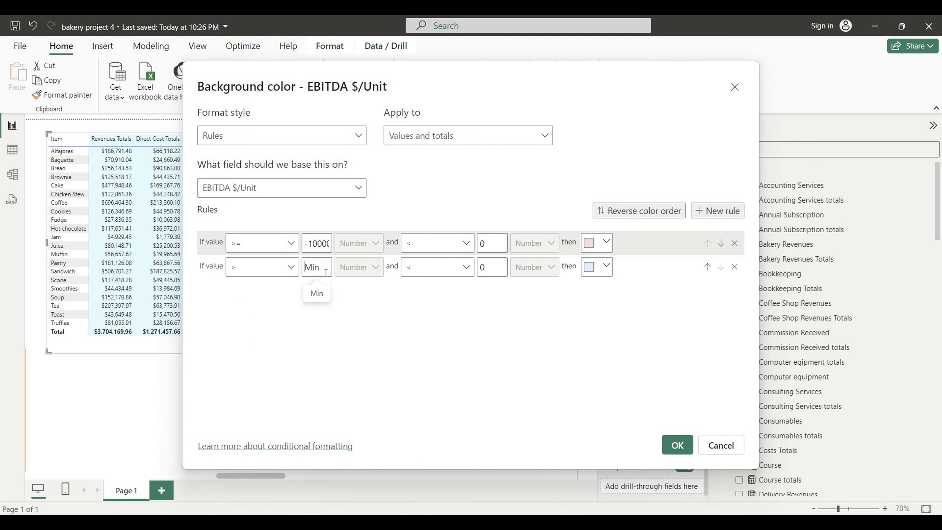
type("0")
left_click(466, 268)
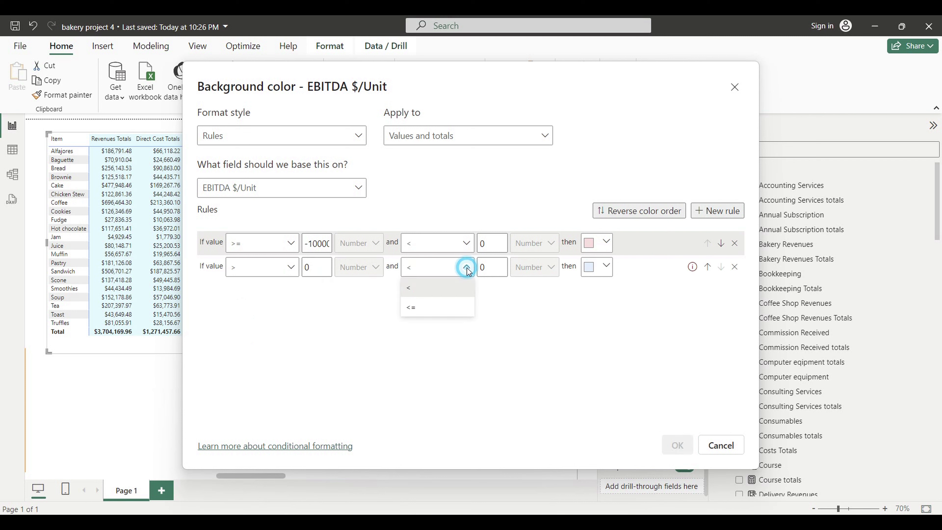
left_click(430, 308)
double_click(485, 268)
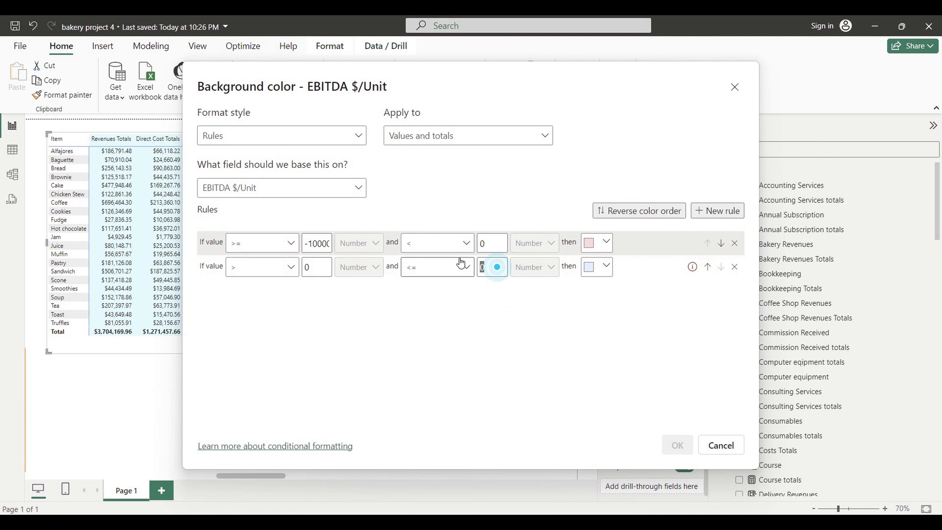
type("100000")
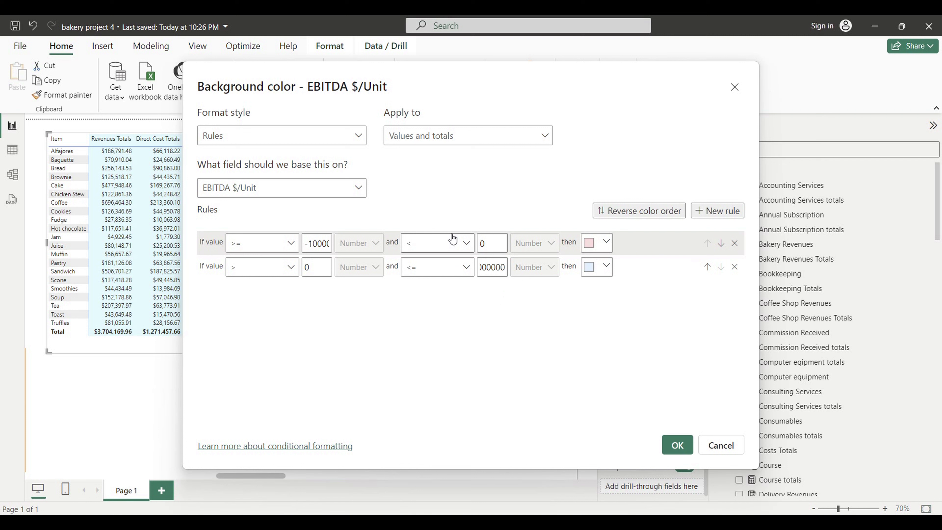
Copy the green hex code #D3FFD9 from the Word notes, then return to Power BI.
left_click(660, 459)
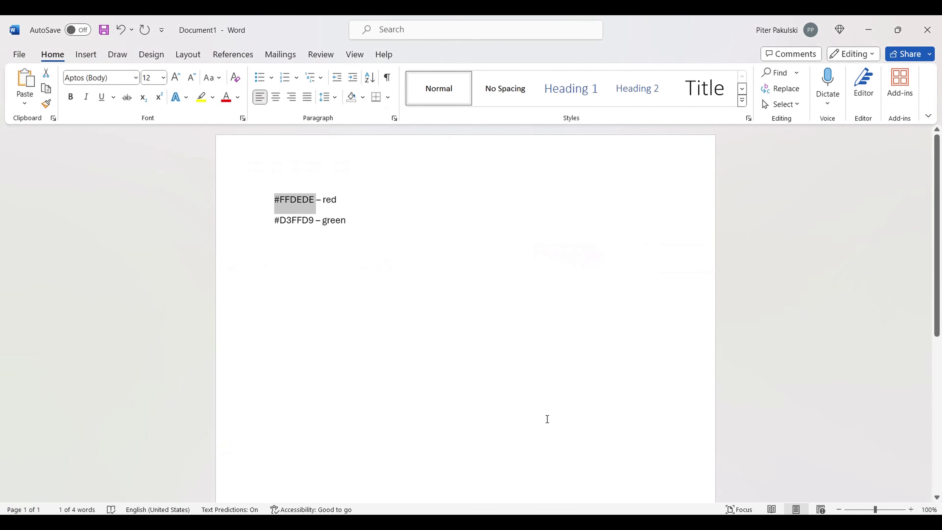
left_click_drag(277, 226, 300, 226)
key("ctrl+c")
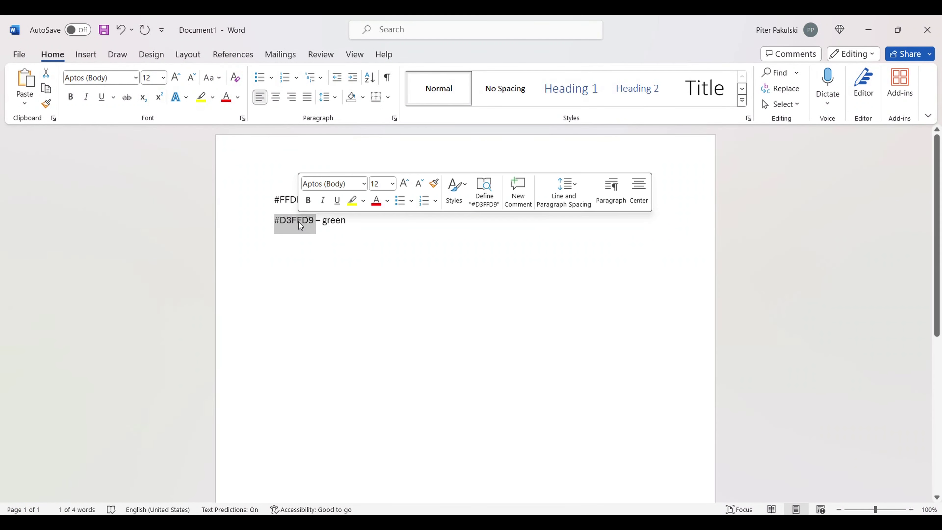
left_click(598, 522)
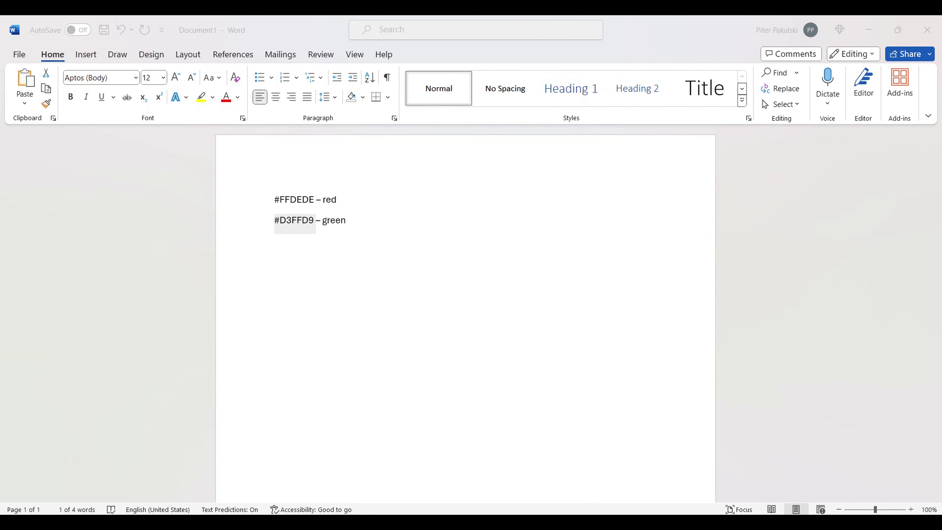
left_click(497, 466)
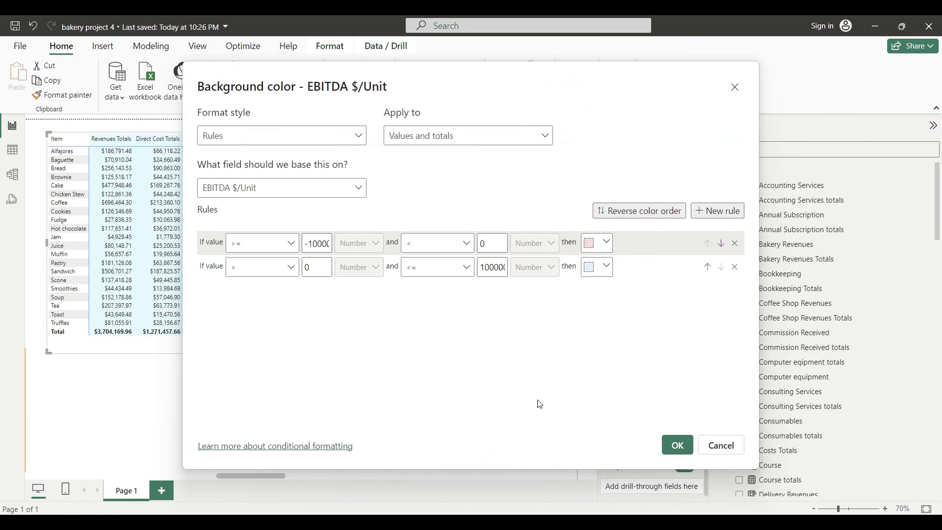
Paste #D3FFD9 as the second rule's custom colour and apply the background rules.
left_click(608, 270)
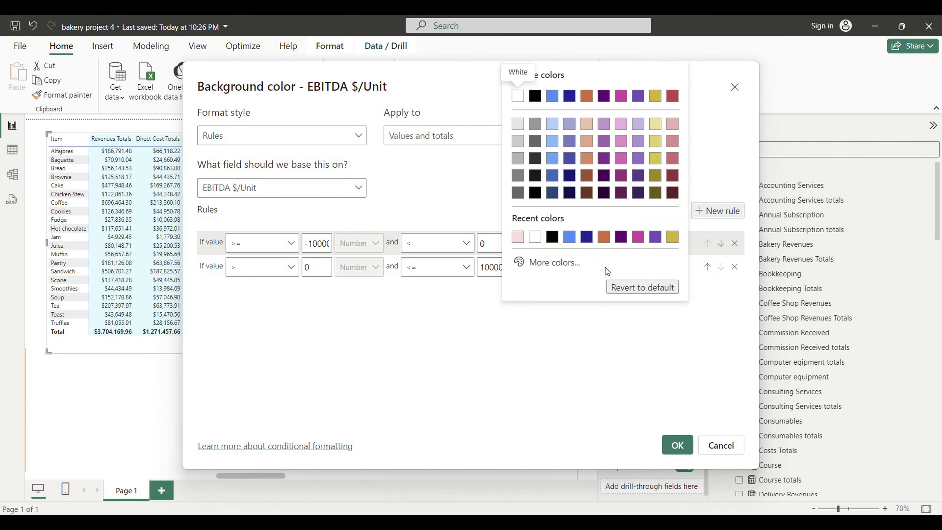
left_click(556, 263)
key("ctrl+v")
left_click(587, 320)
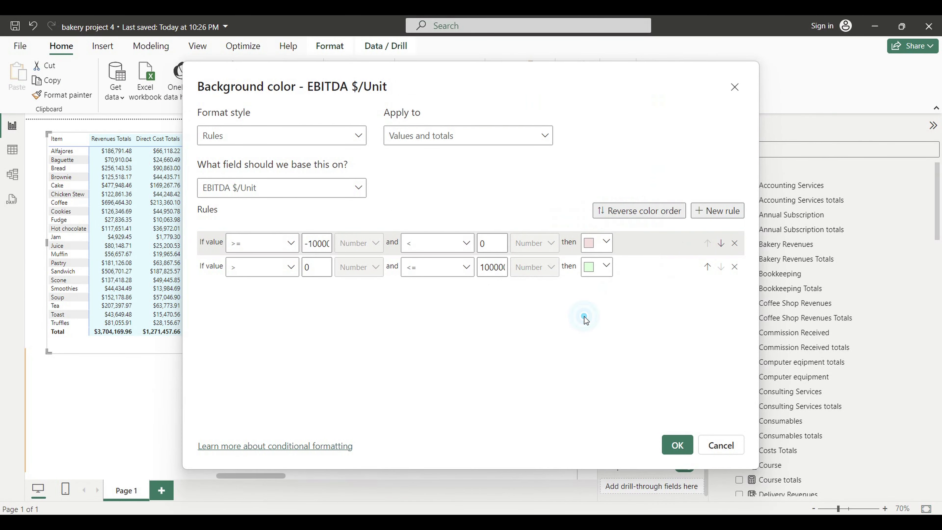
left_click(679, 445)
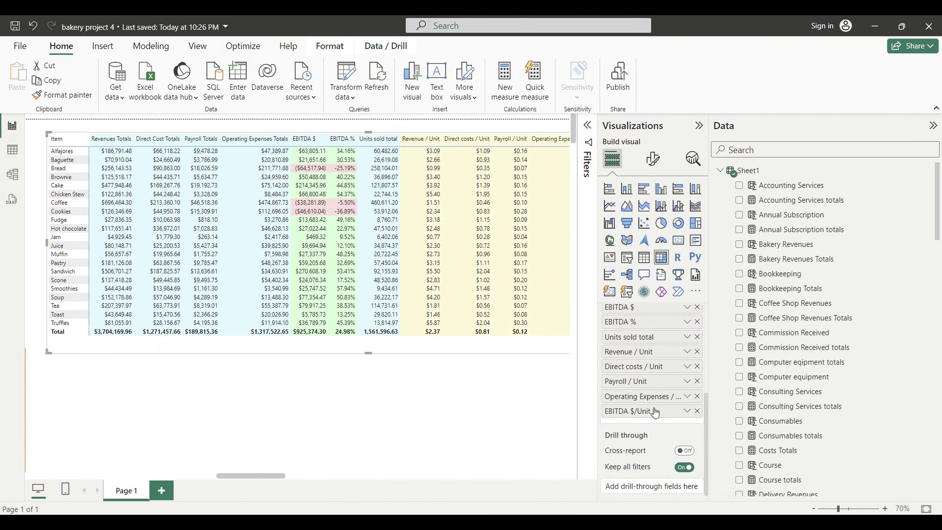
left_click_drag(273, 479, 301, 479)
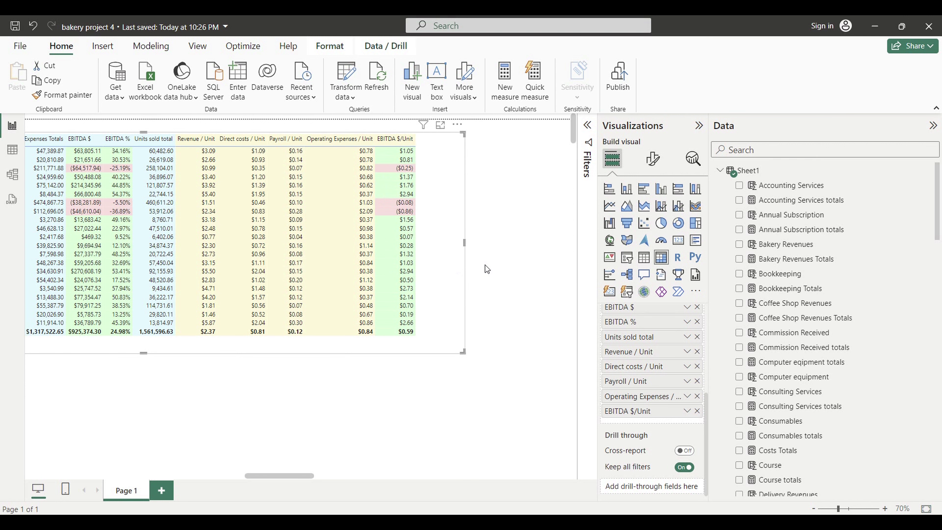
left_click_drag(300, 476, 279, 476)
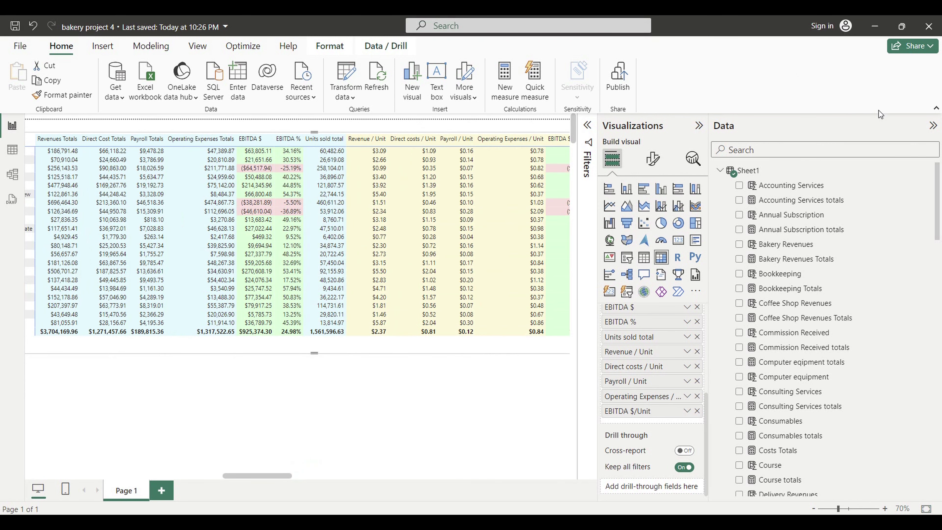
left_click(933, 126)
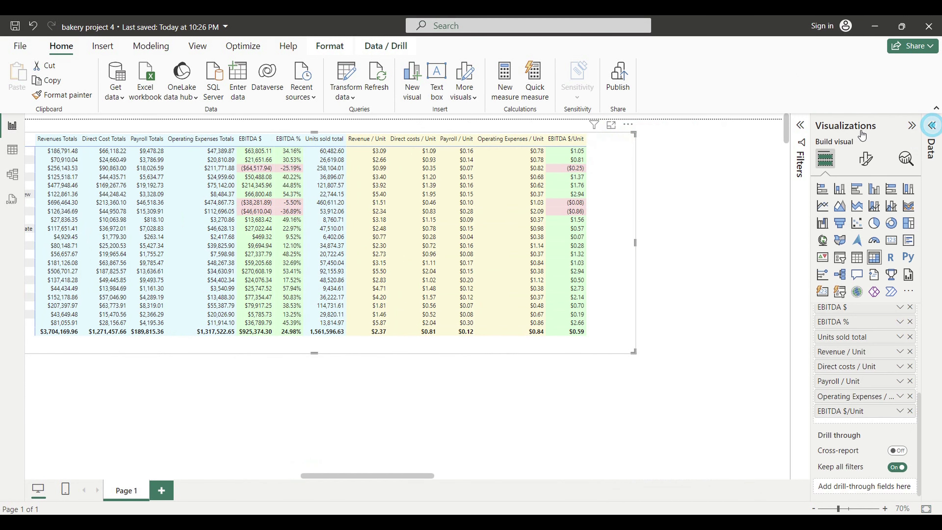
left_click(912, 125)
left_click_drag(465, 476, 435, 476)
left_click(569, 392)
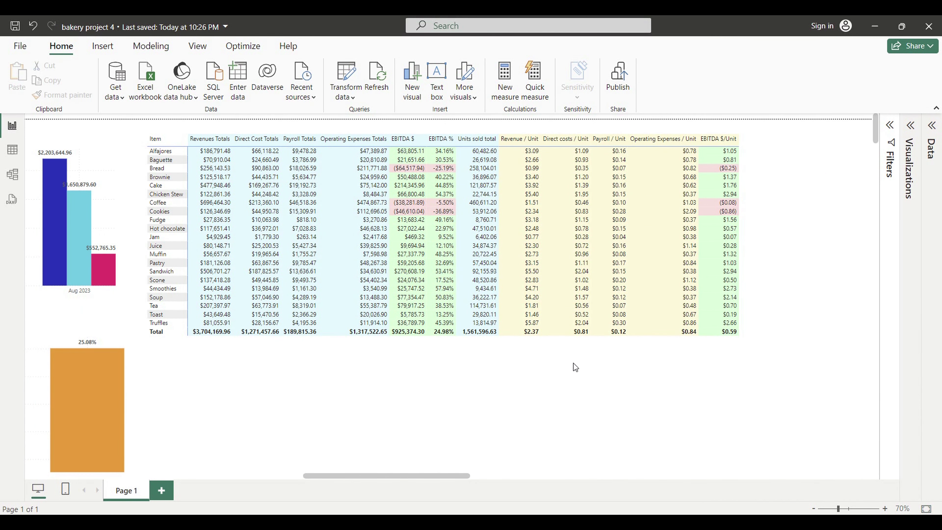
left_click(775, 190)
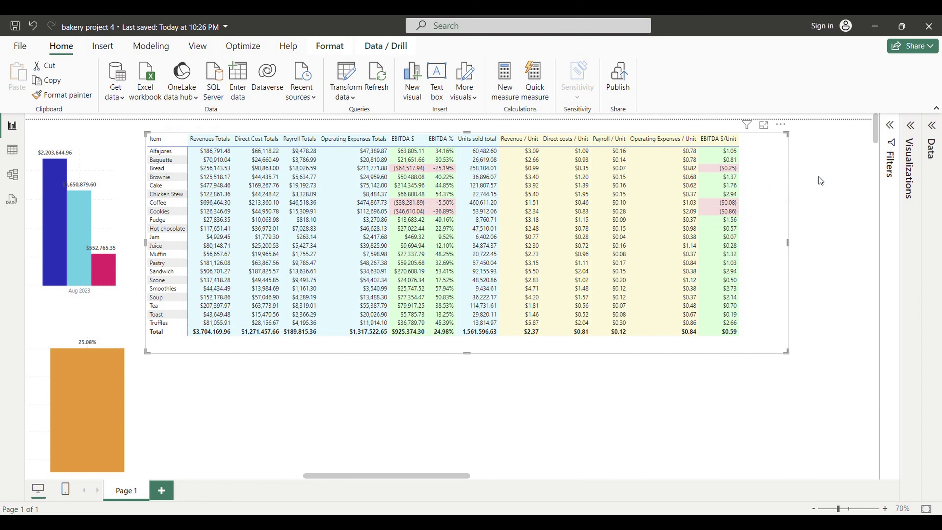
left_click(913, 126)
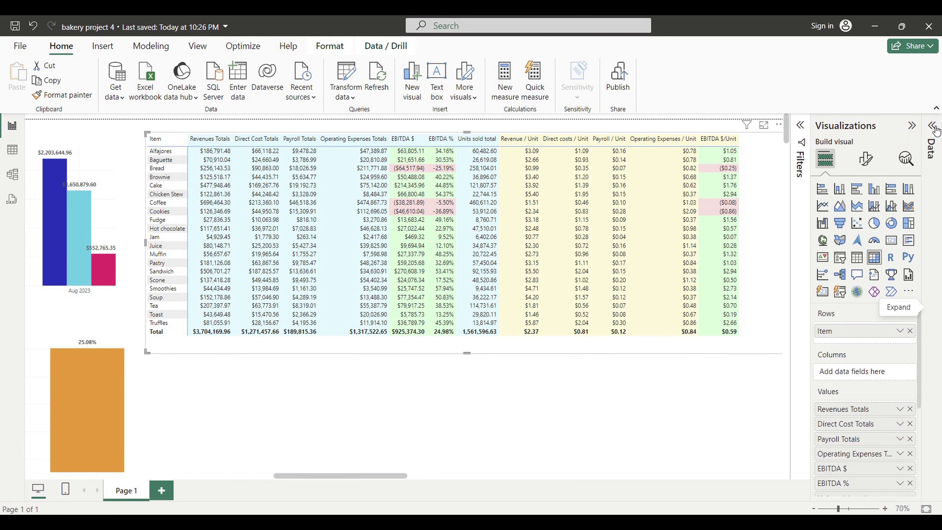
left_click(933, 126)
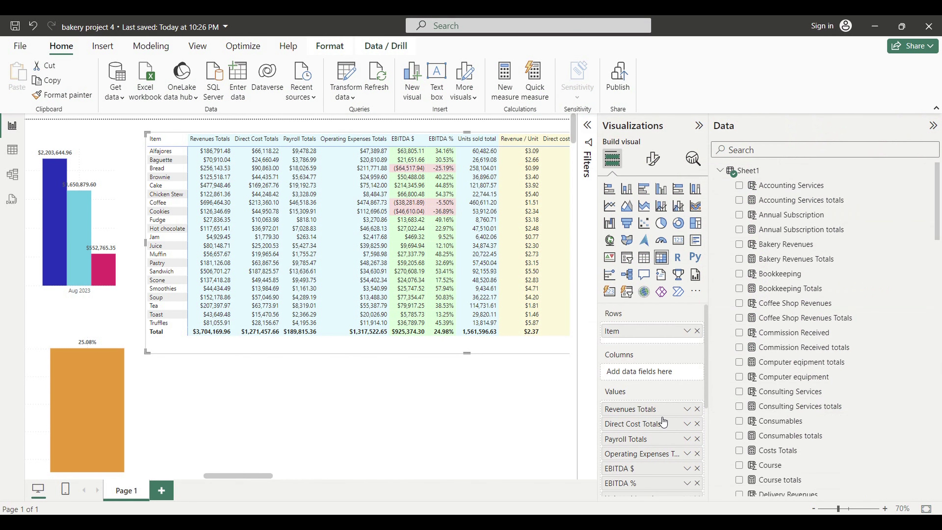
Rename the Revenues Totals and Direct Cost Totals fields to Revenues and Direct Cost.
scroll(659, 413, "down", 1)
scroll(659, 414, "down", 2)
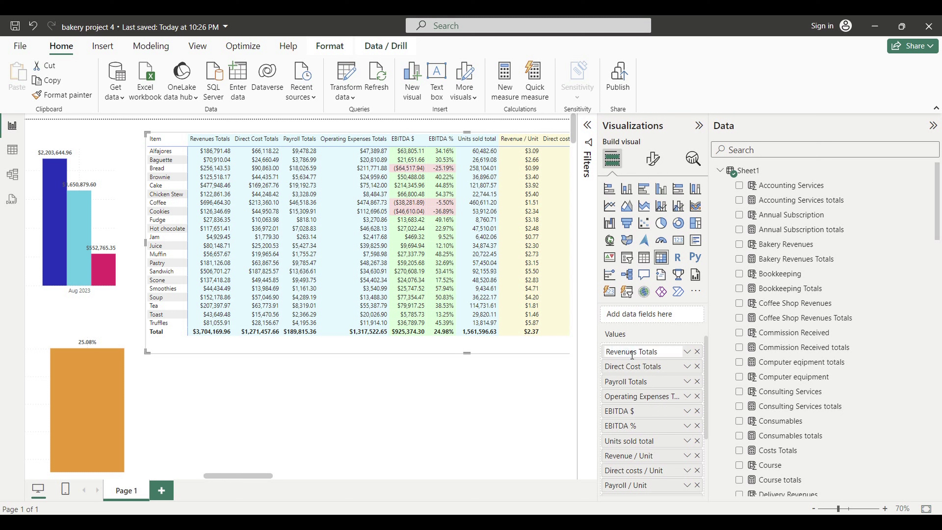
double_click(642, 353)
left_click(641, 353)
left_click_drag(636, 352, 691, 355)
key("BackSpace")
key("Return")
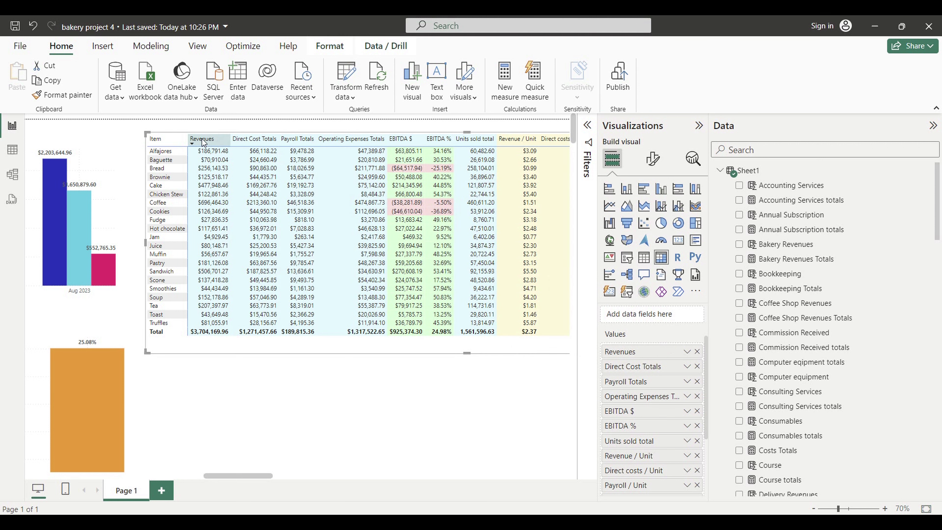
double_click(635, 366)
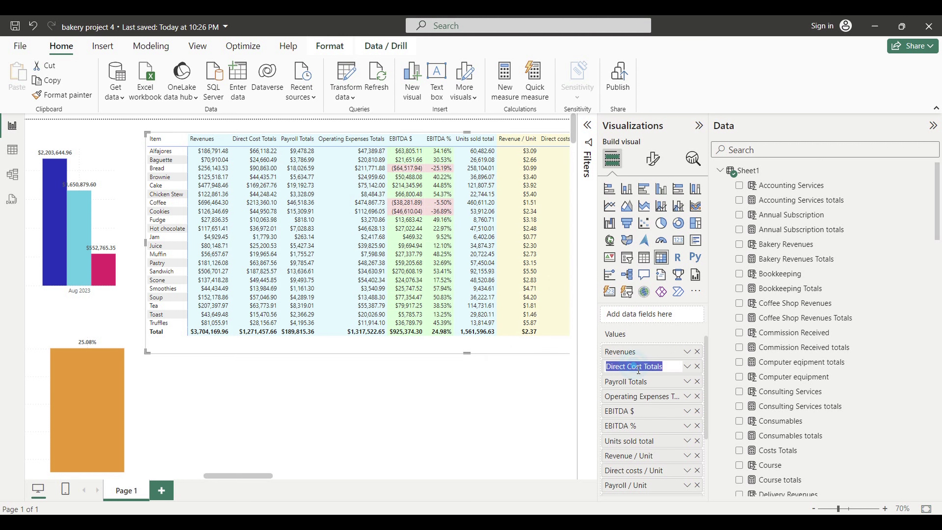
left_click(644, 368)
left_click_drag(644, 367, 684, 371)
key("BackSpace")
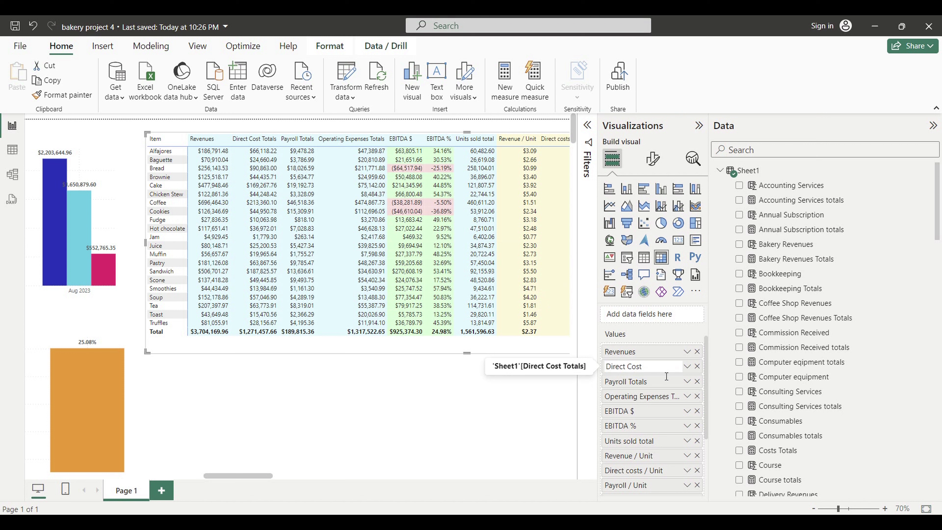
key("Return")
Rename Payroll Totals and Operating Expenses Totals to Payroll and Operating Expenses.
double_click(630, 381)
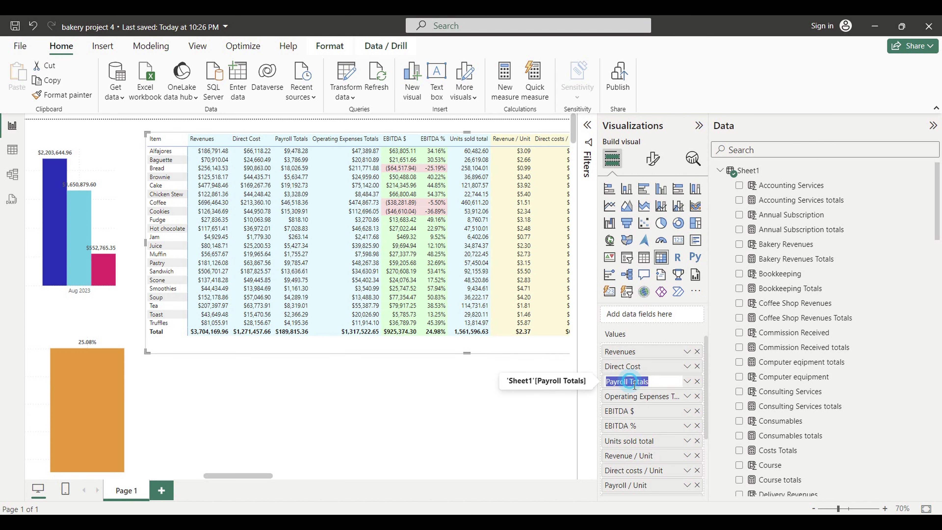
left_click(634, 383)
left_click_drag(633, 383, 688, 382)
key("BackSpace")
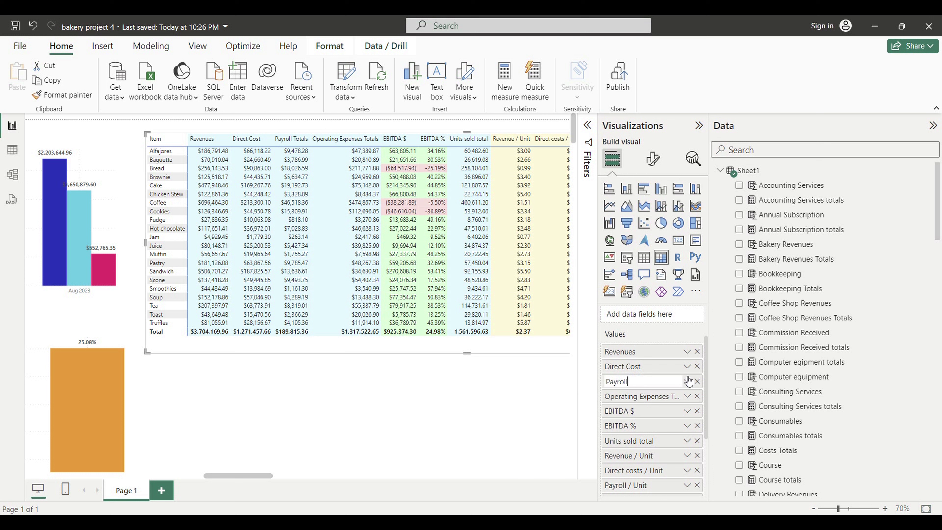
key("Return")
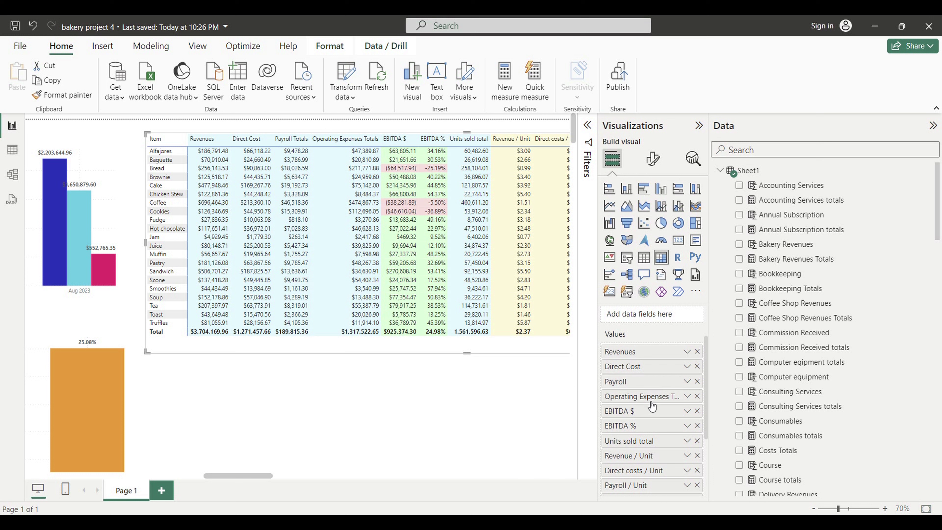
double_click(631, 397)
left_click(661, 396)
left_click_drag(701, 398, 716, 397)
key("BackSpace")
key("Return")
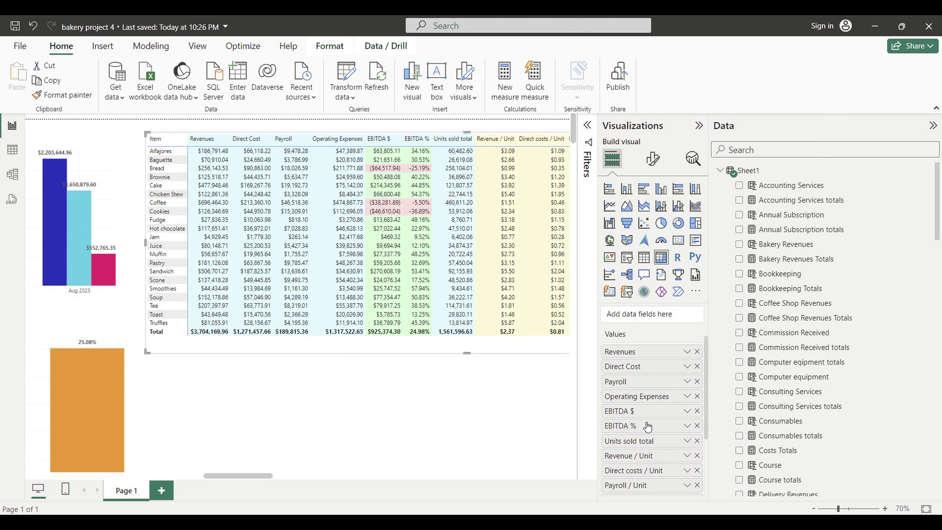
Rename the Units sold total field to Units sold.
double_click(632, 444)
double_click(639, 441)
key("BackSpace")
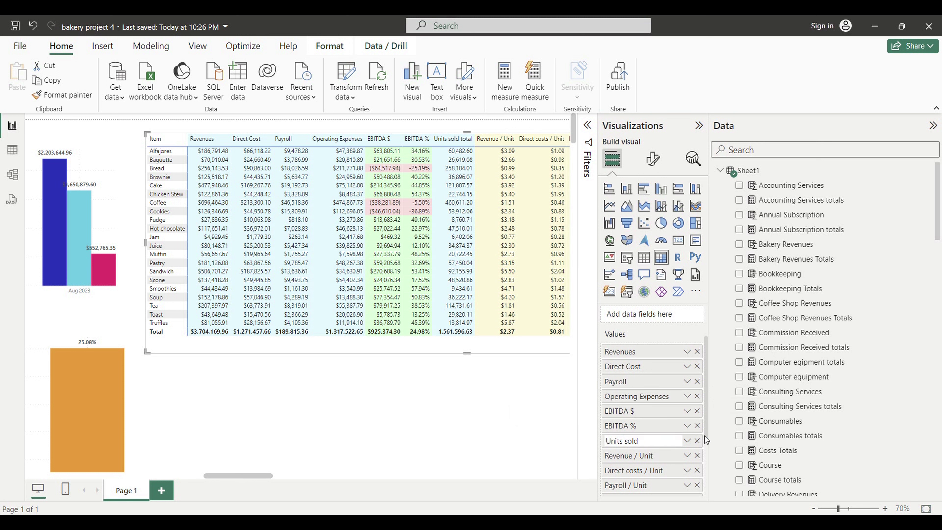
key("Return")
scroll(673, 442, "down", 2)
scroll(673, 441, "down", 1)
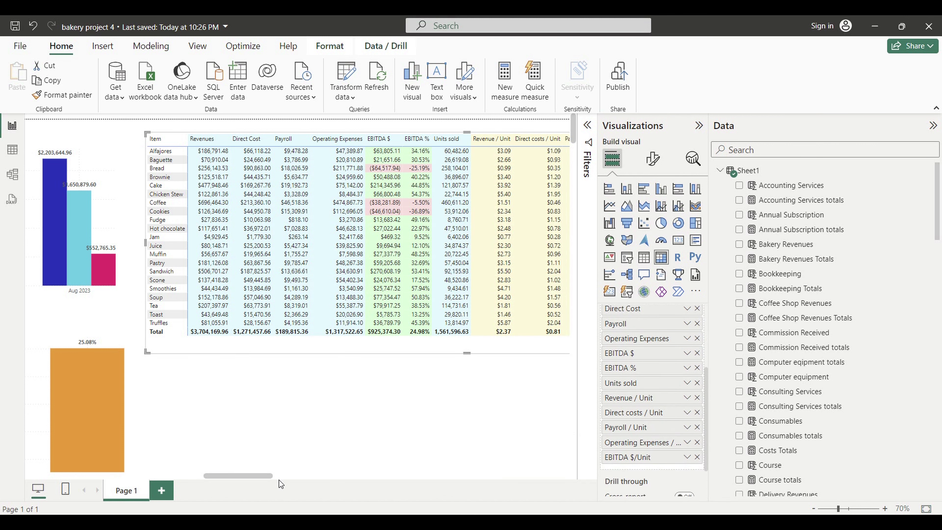
Narrow the P&L matrix and collapse the Visualizations pane to widen the canvas.
left_click_drag(230, 479, 276, 476)
left_click_drag(546, 241, 480, 239)
left_click_drag(288, 479, 276, 477)
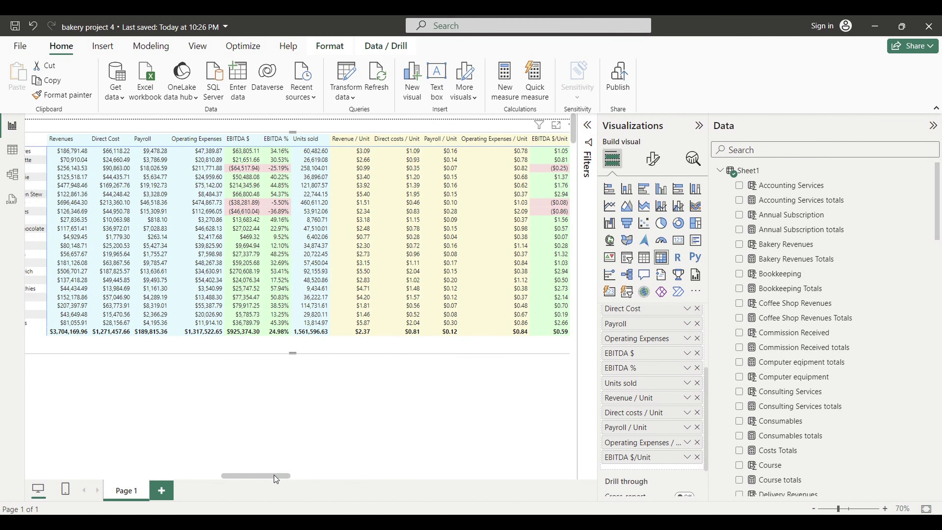
left_click(699, 126)
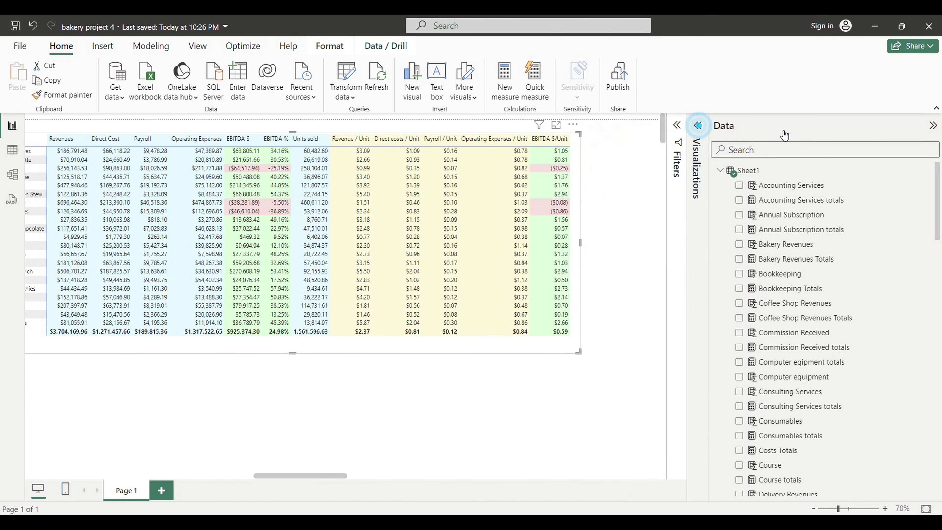
left_click_drag(333, 477, 325, 476)
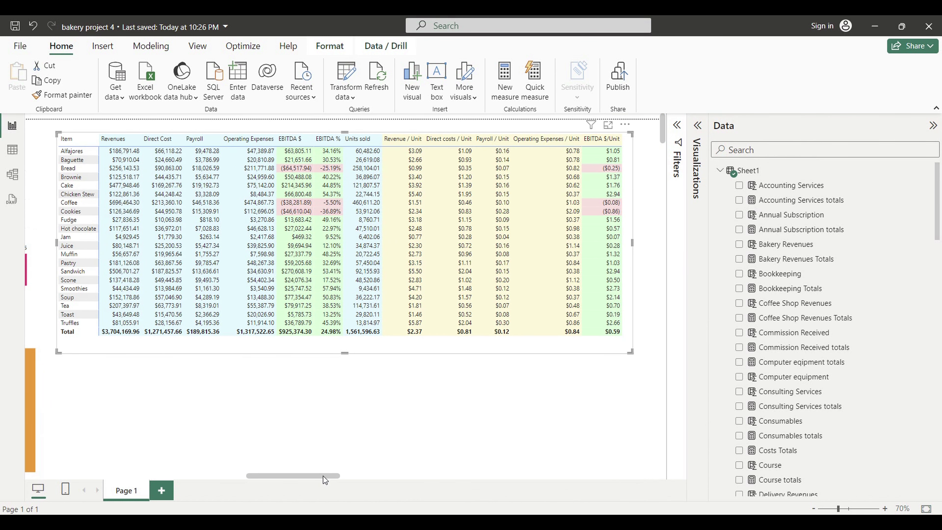
Reselect the P&L matrix and reopen its formatting settings.
left_click(630, 391)
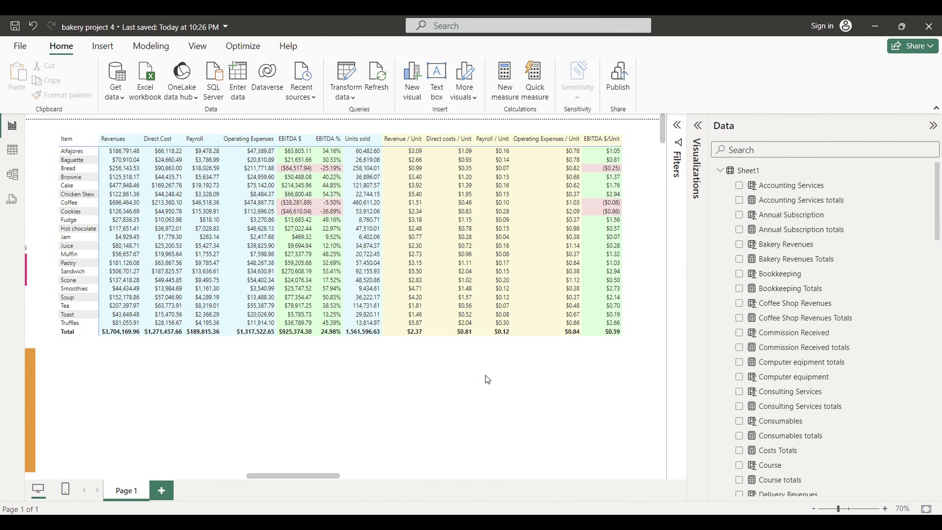
left_click(629, 349)
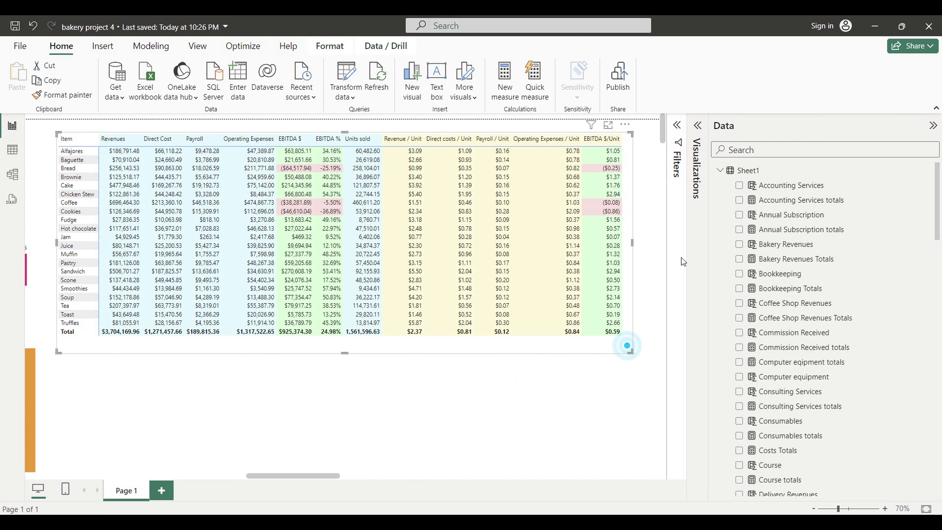
left_click(699, 127)
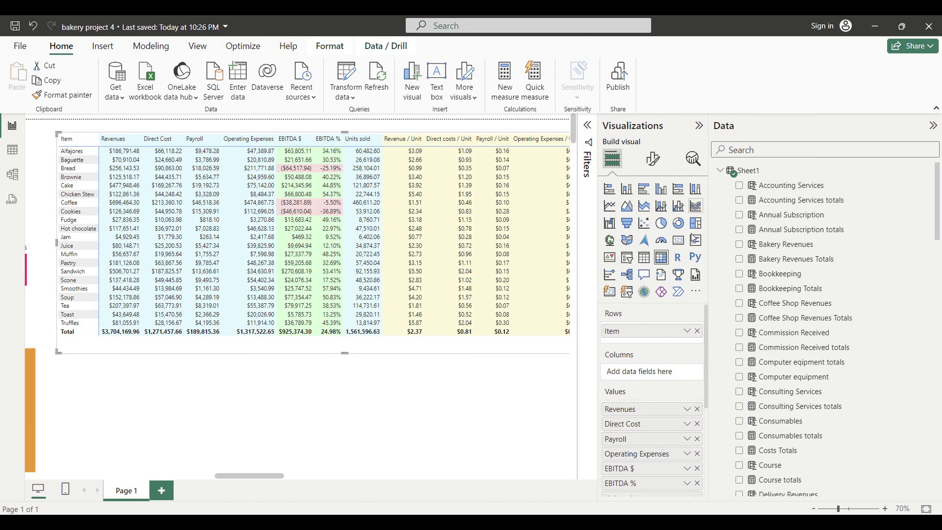
left_click(653, 159)
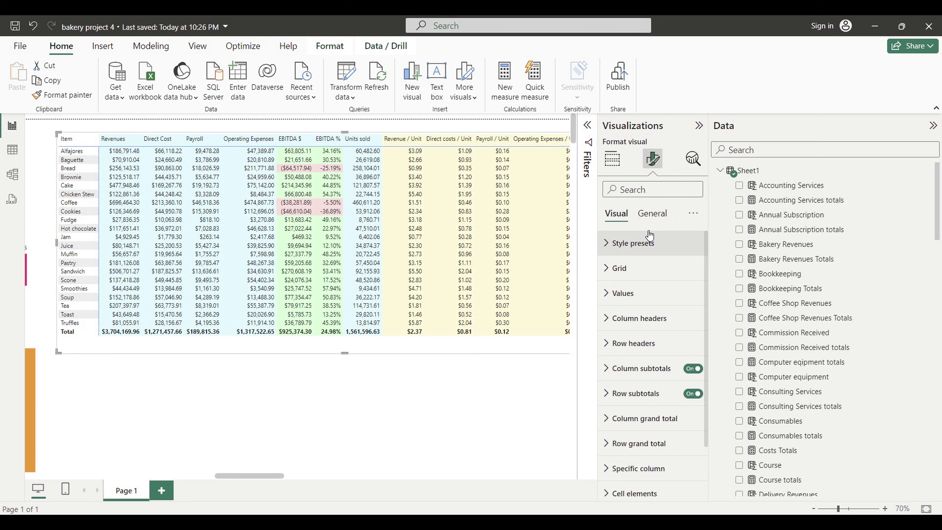
Turn on the matrix title and enter 'Summary Table - Profit & Loss Statement by Product'.
left_click(653, 213)
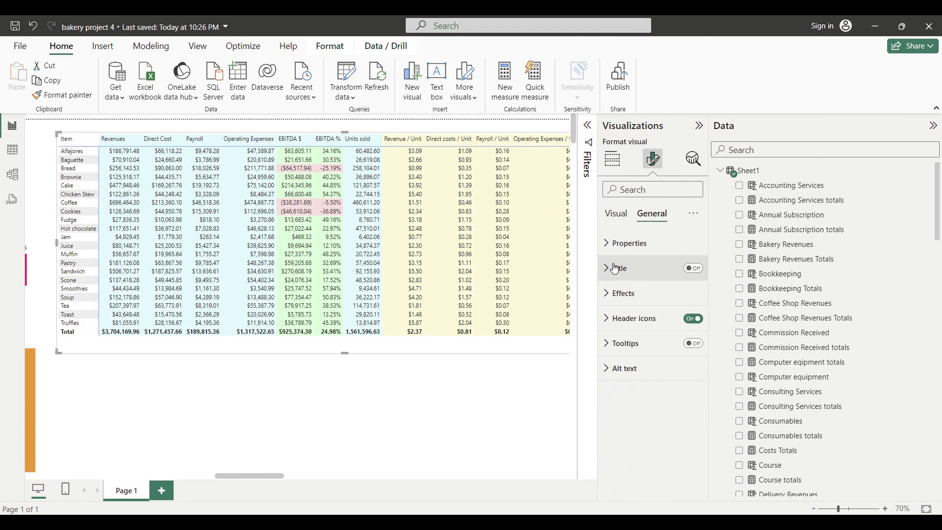
left_click(694, 268)
left_click(610, 268)
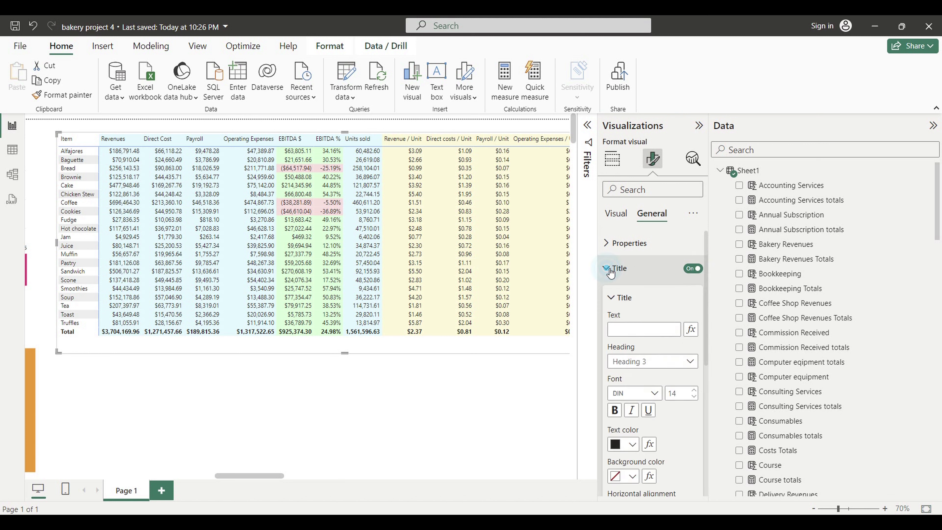
left_click(636, 330)
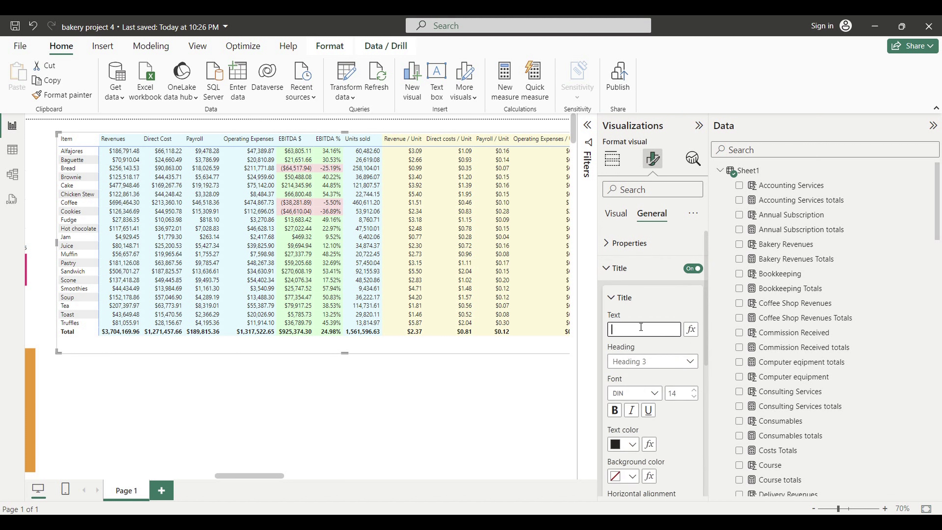
type("Summary")
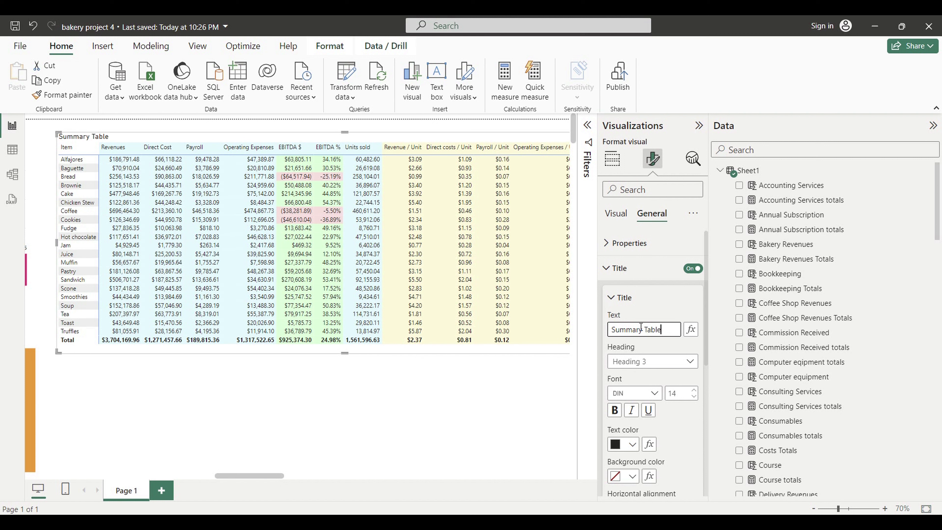
type("Table - Profit & Loss S")
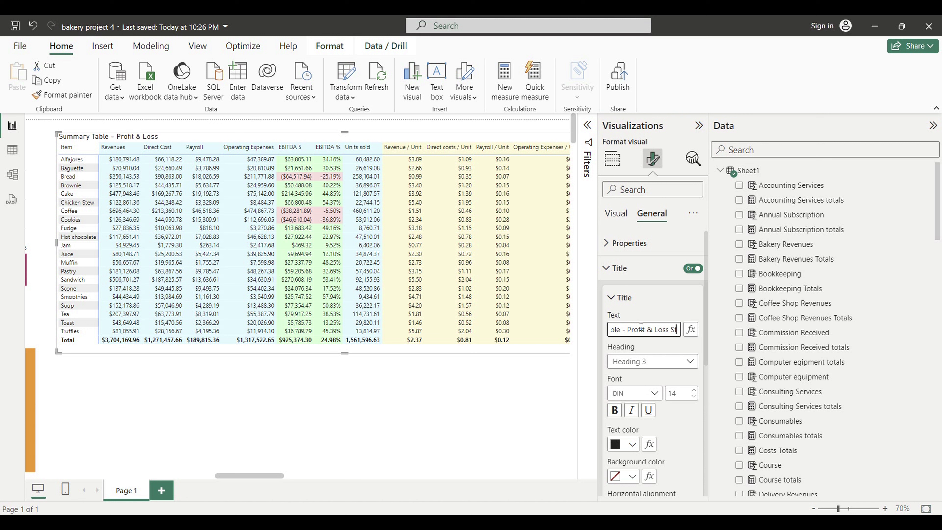
type("tatement by Product")
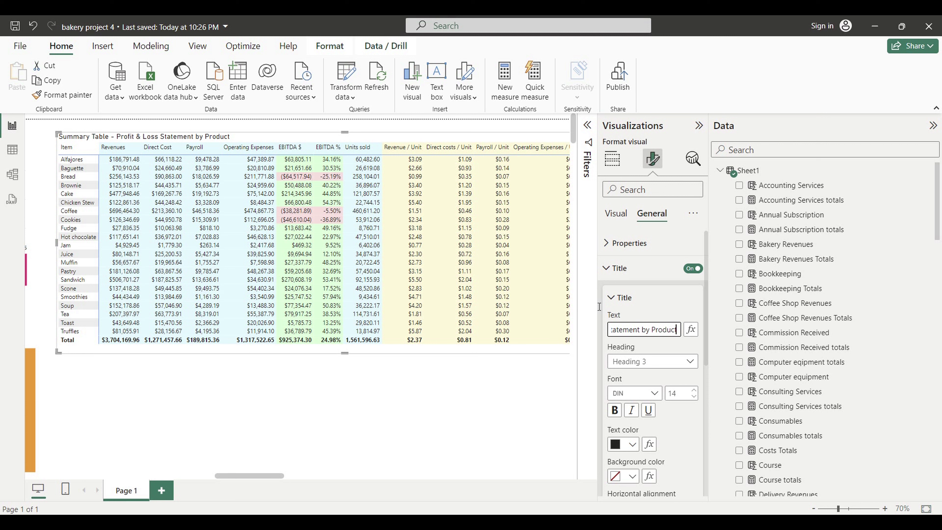
Make the title bold, blue and font size 17.
left_click(618, 411)
left_click(633, 444)
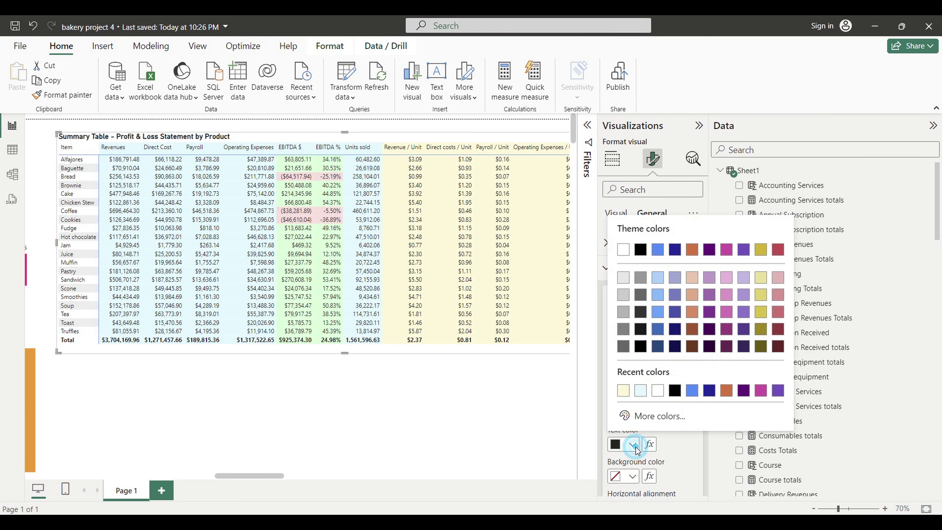
left_click(658, 330)
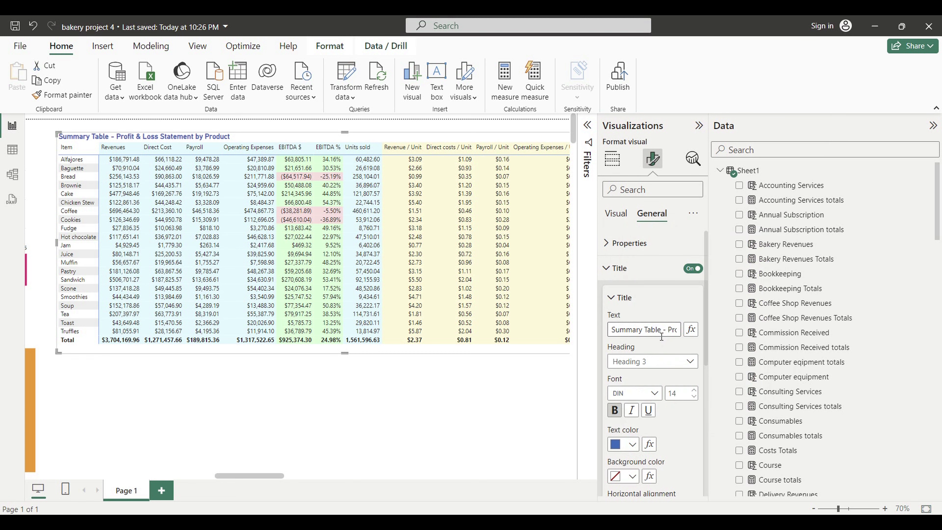
left_click(694, 390)
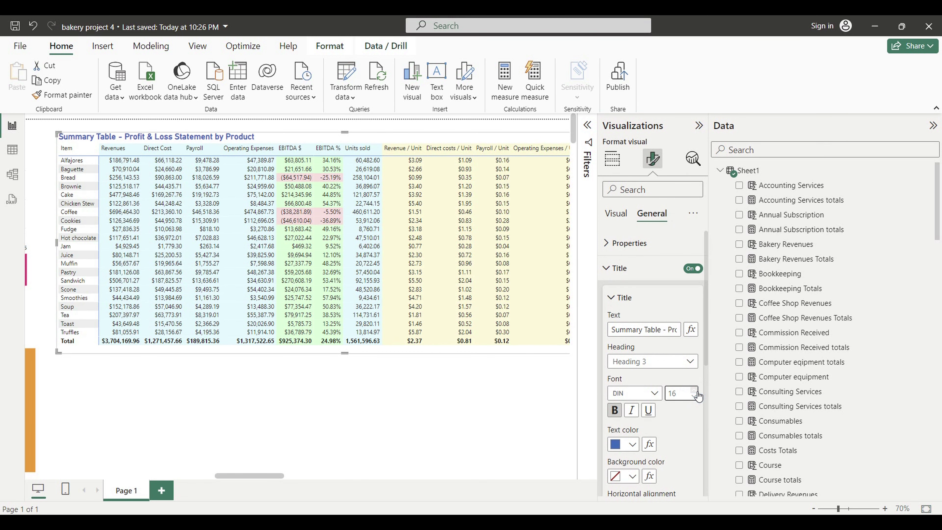
left_click(694, 390)
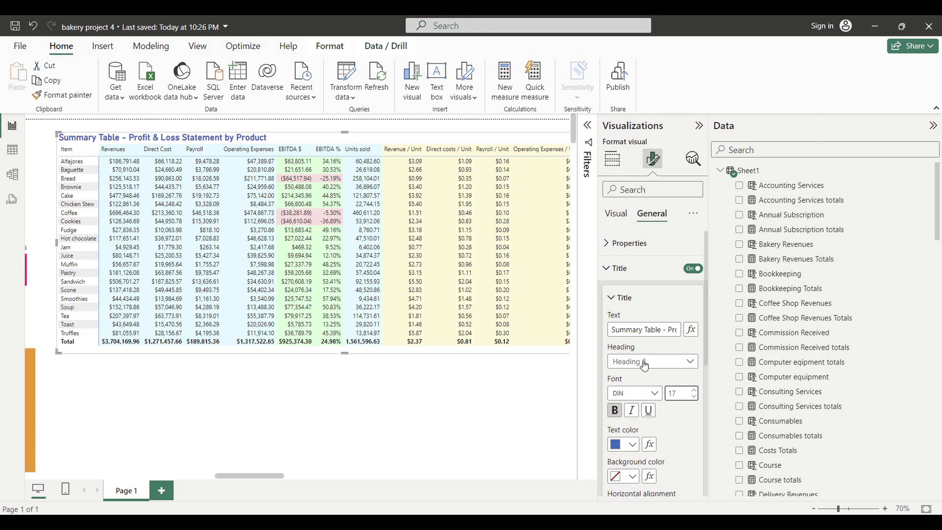
left_click(468, 387)
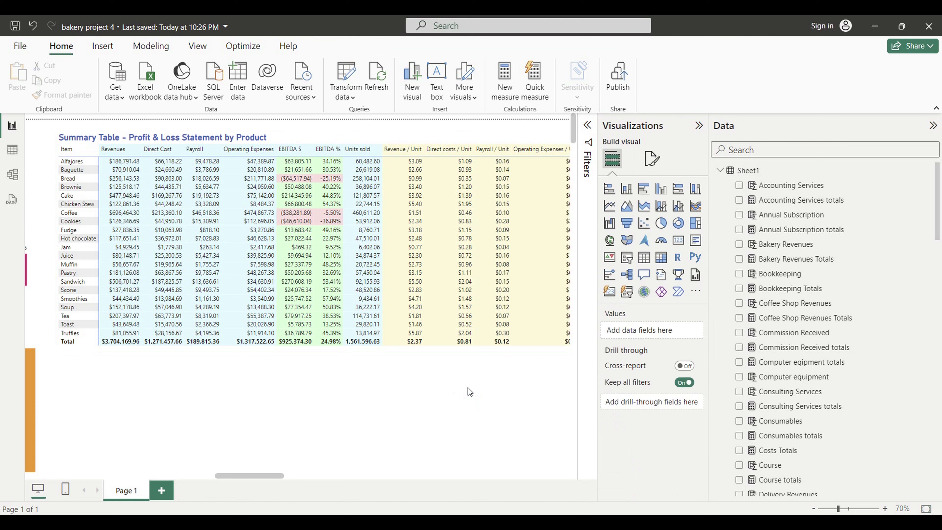
Collapse the Visualizations pane and bring the Untitled report window to the front.
left_click(699, 126)
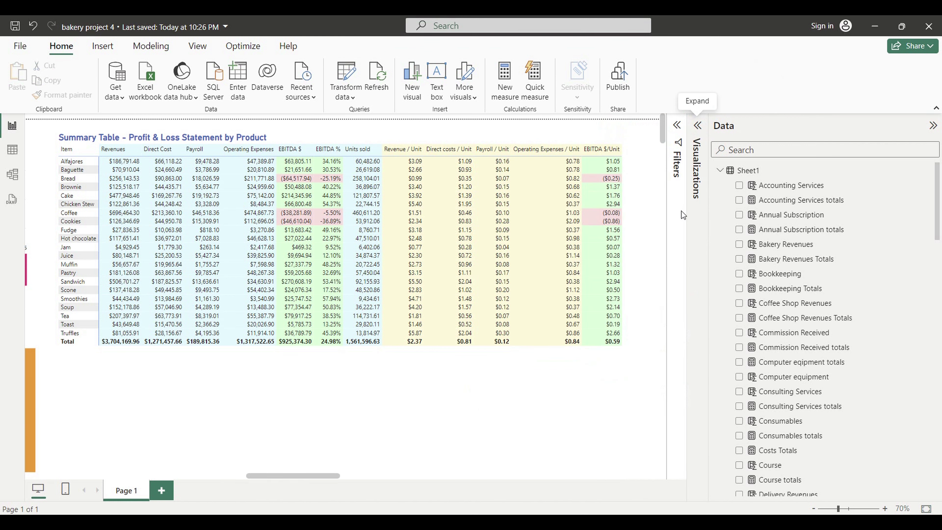
left_click(635, 341)
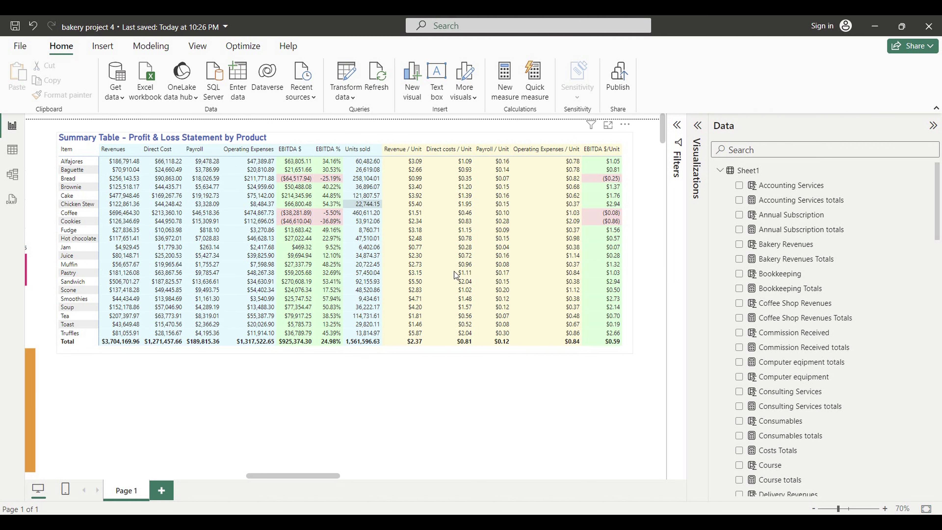
left_click(652, 479)
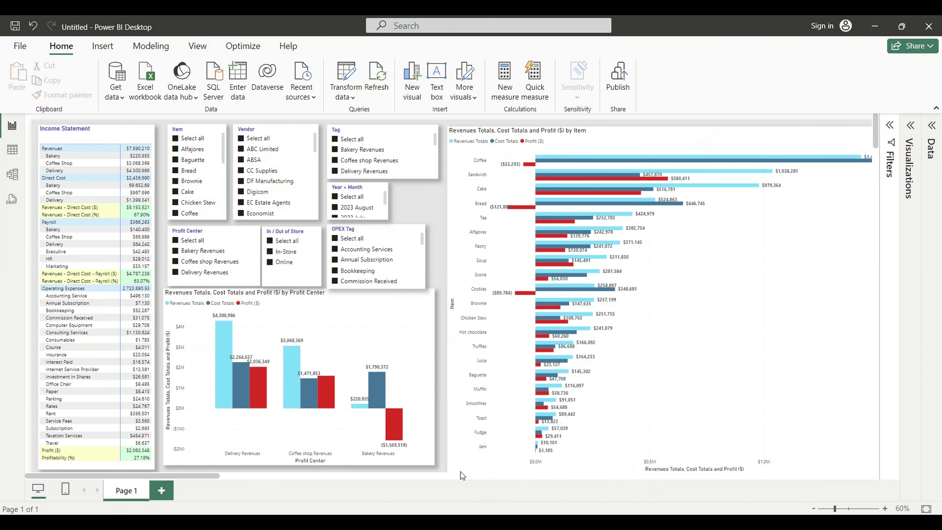
Scroll across the Untitled report, then return to bakery project 4 at its left edge.
left_click_drag(177, 476, 363, 471)
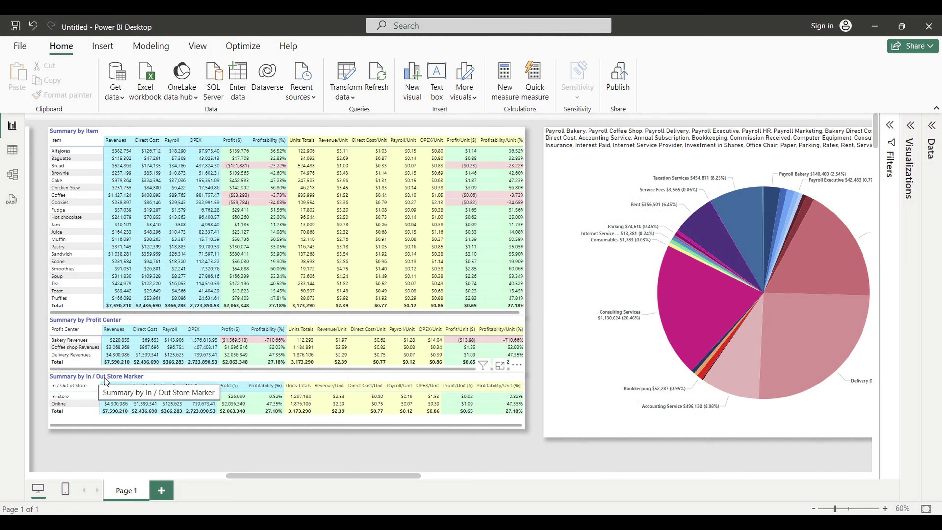
left_click_drag(284, 478, 63, 477)
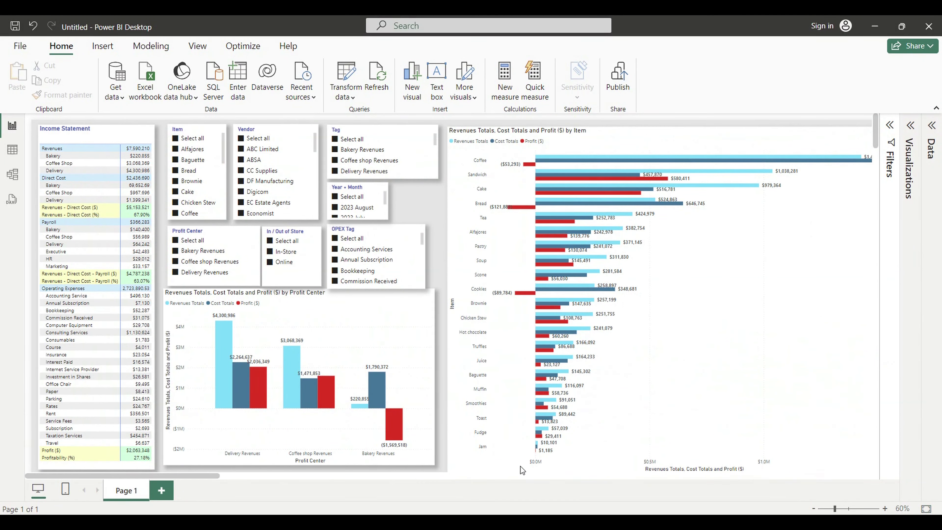
mouse_move(599, 523)
left_click(532, 470)
left_click_drag(199, 478, 107, 469)
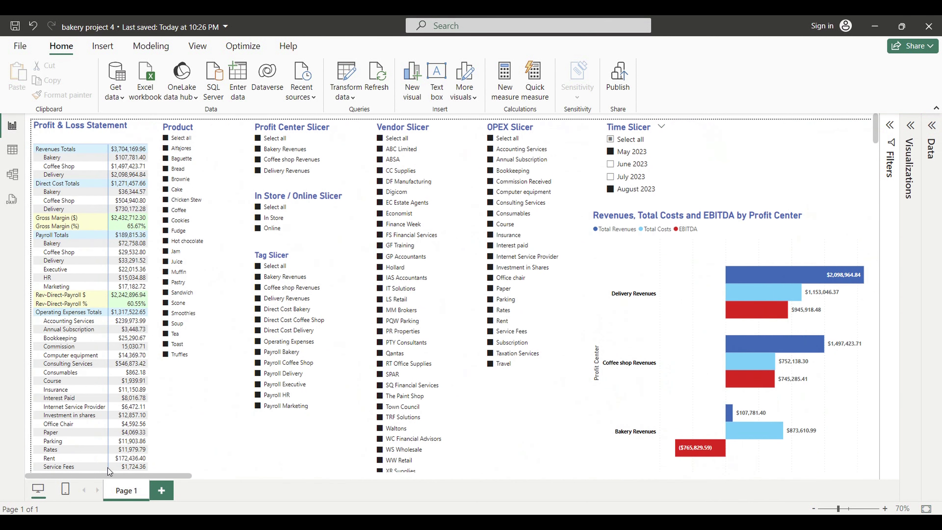
scroll(279, 371, "down", 15)
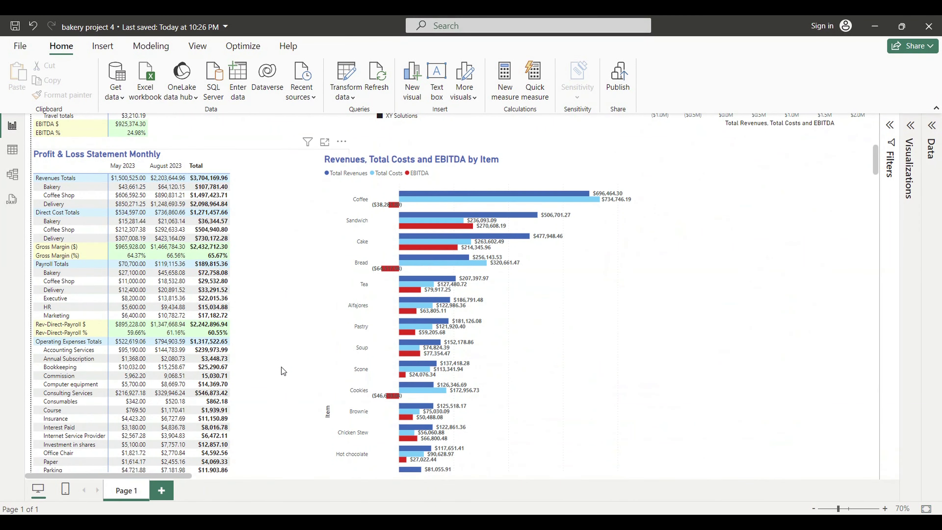
left_click_drag(193, 477, 320, 476)
scroll(421, 347, "up", 2)
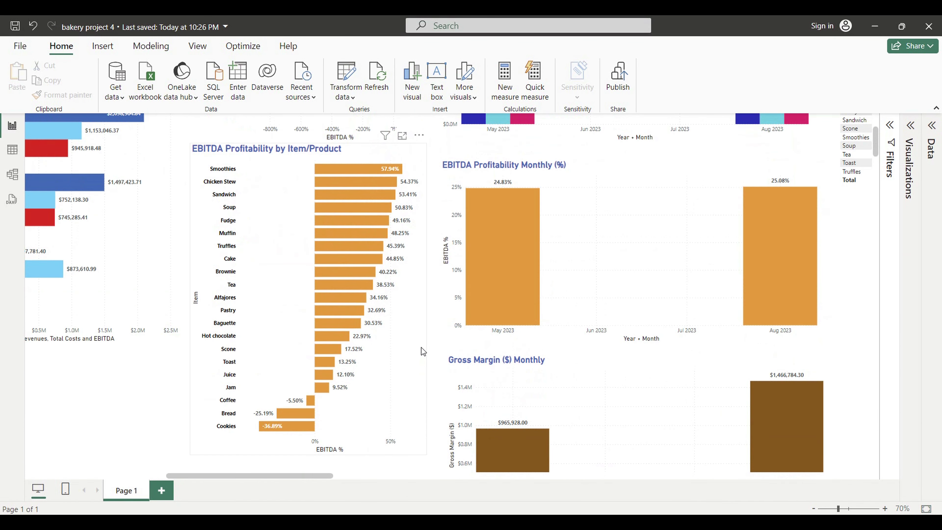